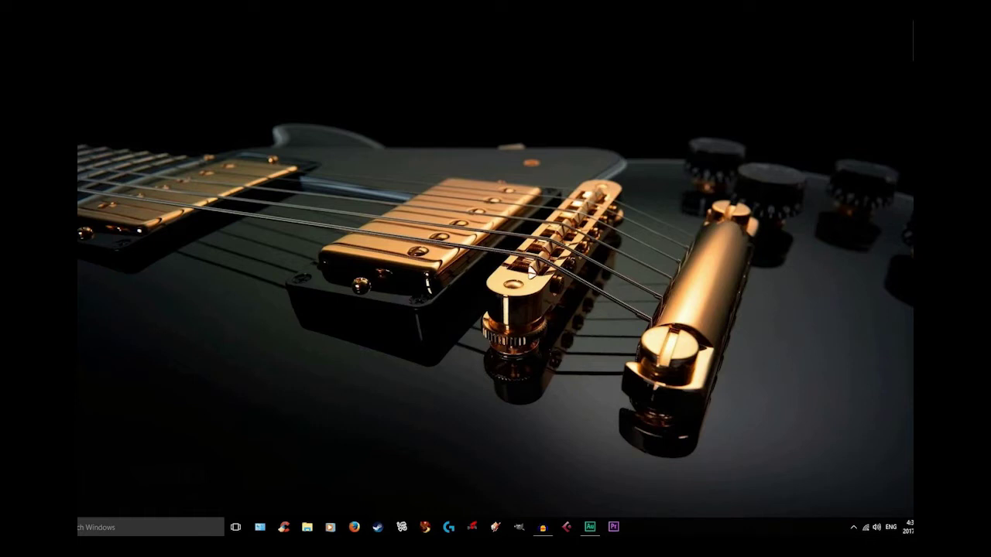
pyautogui.moveTo(931, 37)
pyautogui.mouseDown()
pyautogui.moveTo(588, 122)
pyautogui.moveTo(524, 236)
pyautogui.moveTo(931, 38)
pyautogui.mouseUp()
pyautogui.click(542, 528)
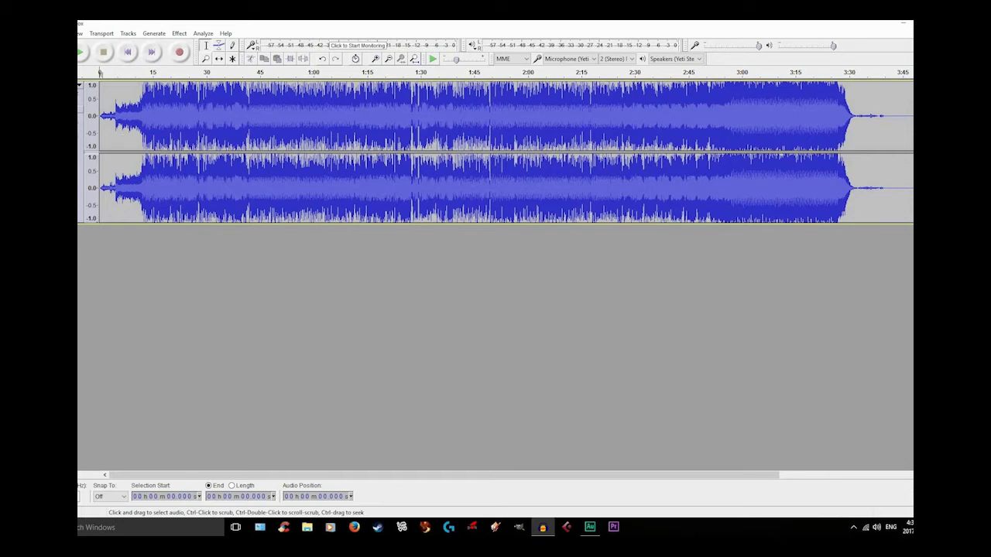
pyautogui.click(900, 24)
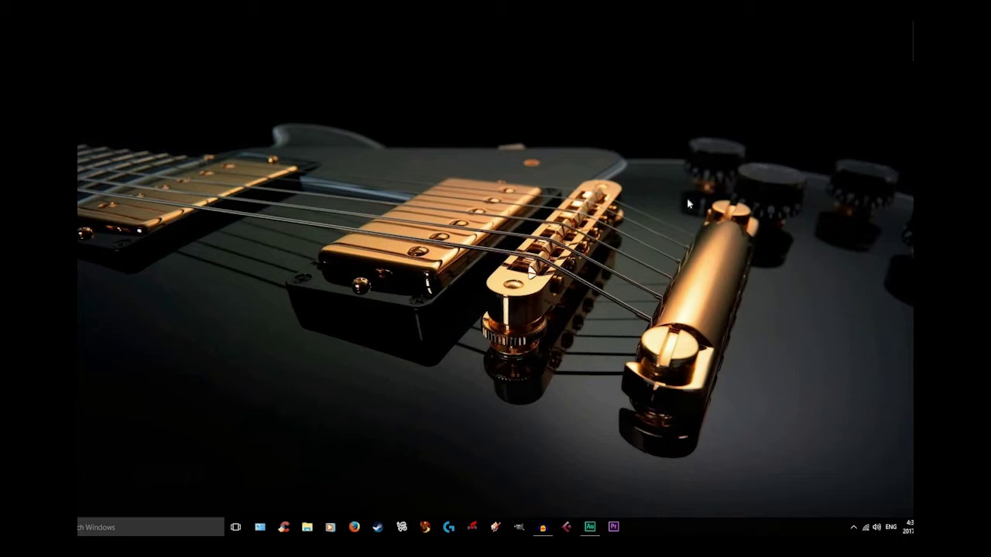
# Switch to Audacity and play the opening of the song from the start, stopping after about 20 seconds
pyautogui.click(546, 529)
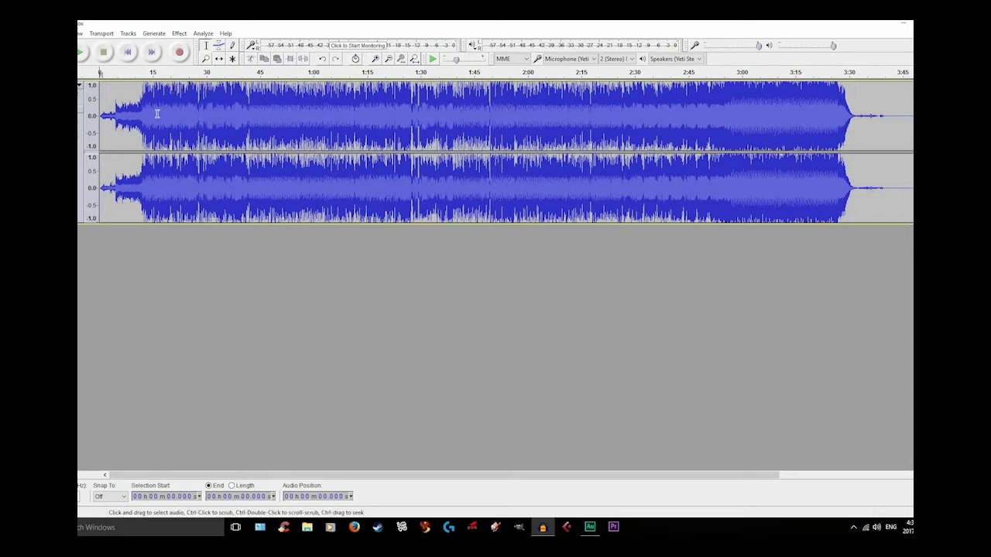
pyautogui.press('space')
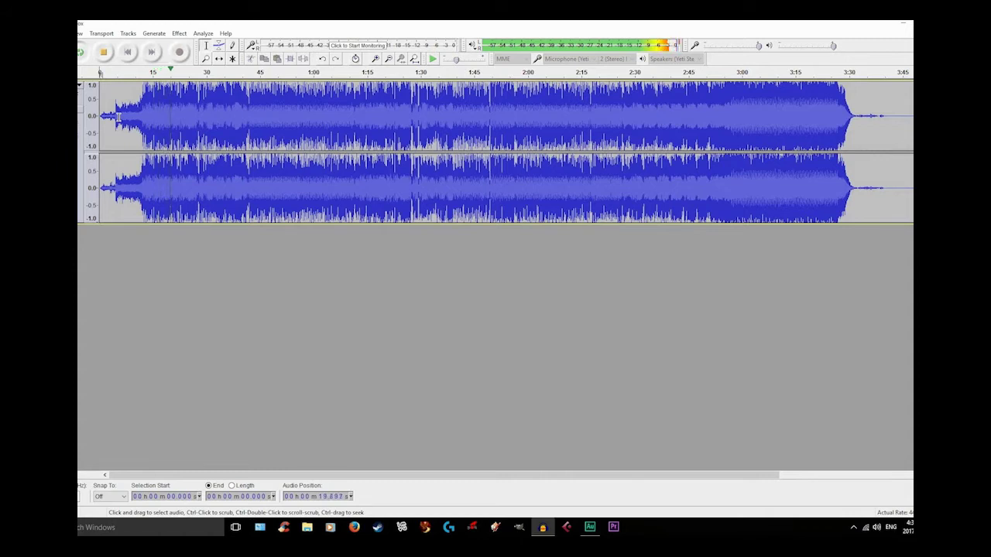
pyautogui.press('space')
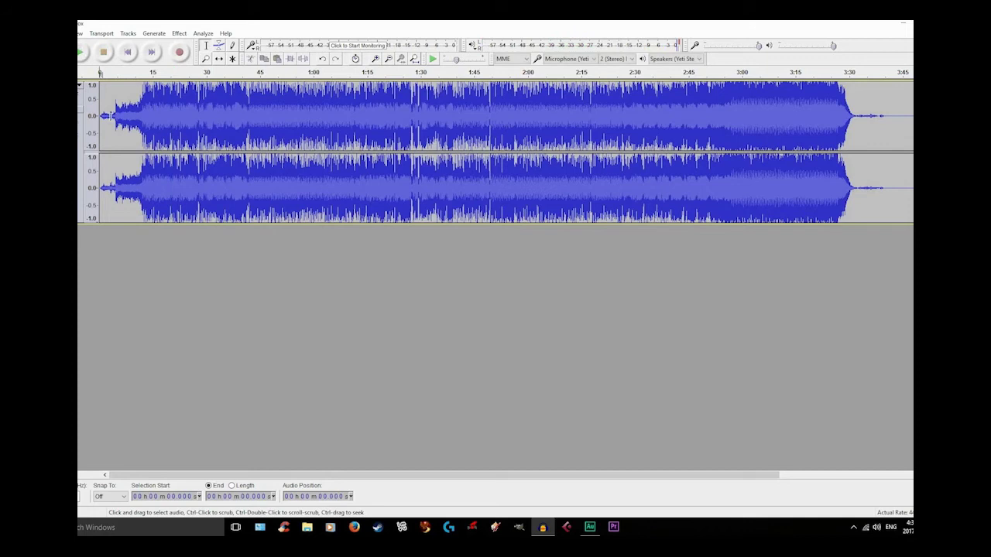
# Examine the waveform closely around the first sound onset, about 4.64 seconds into the song
pyautogui.scroll(7, 113, 116)
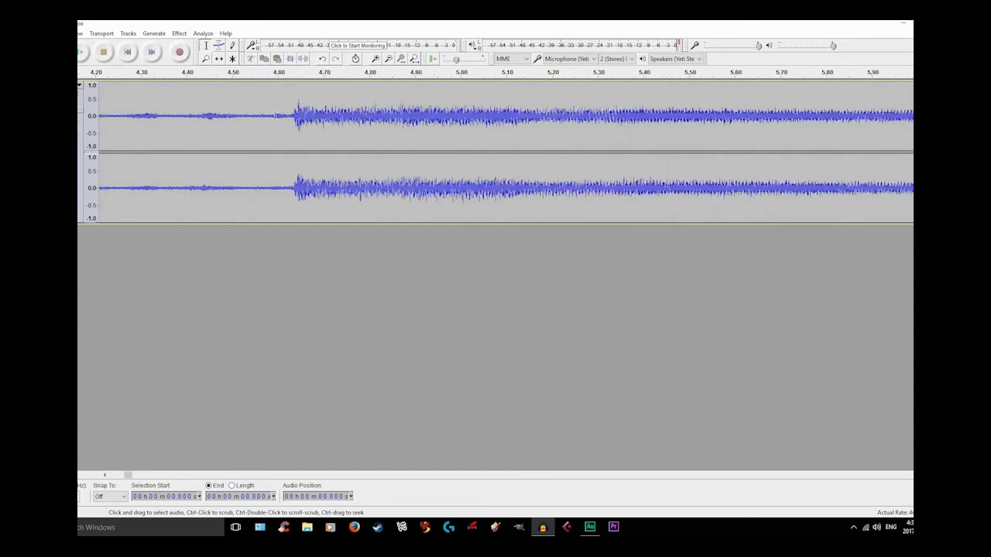
pyautogui.scroll(4, 298, 115)
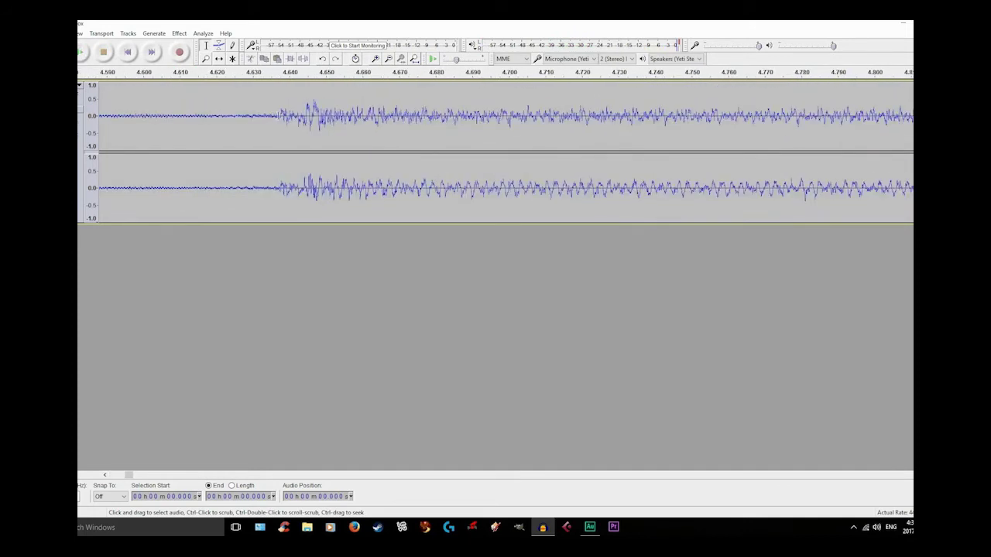
pyautogui.scroll(2, 289, 115)
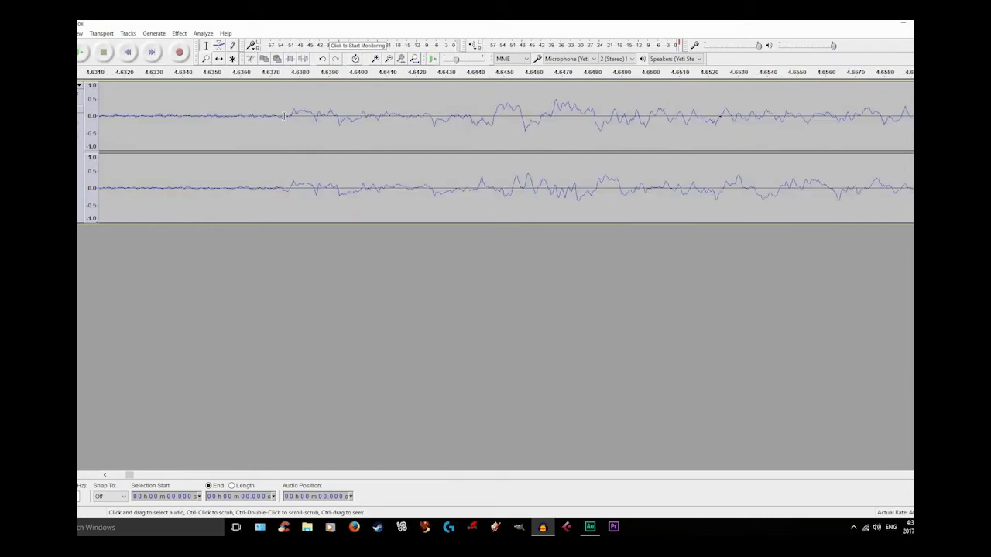
pyautogui.scroll(-14, 284, 115)
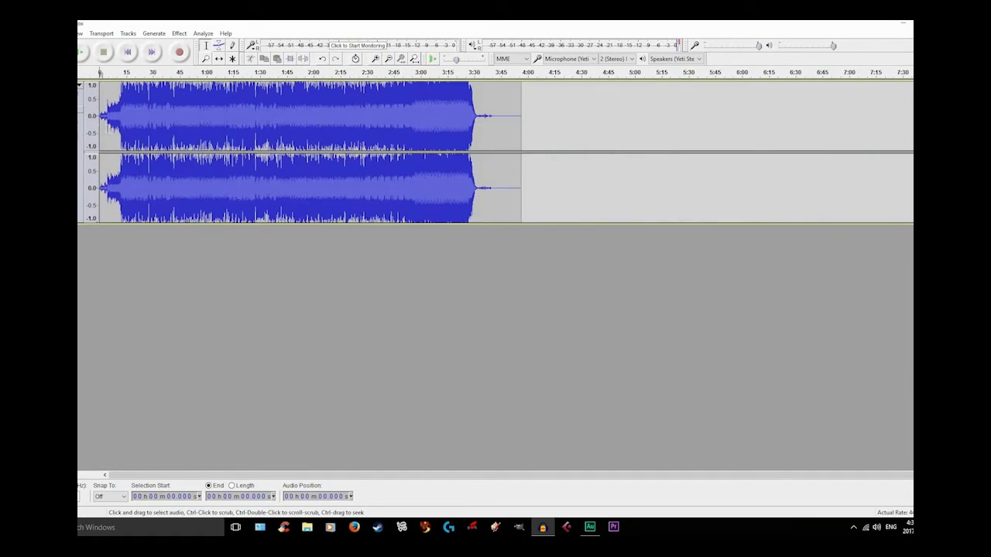
pyautogui.scroll(4, 113, 128)
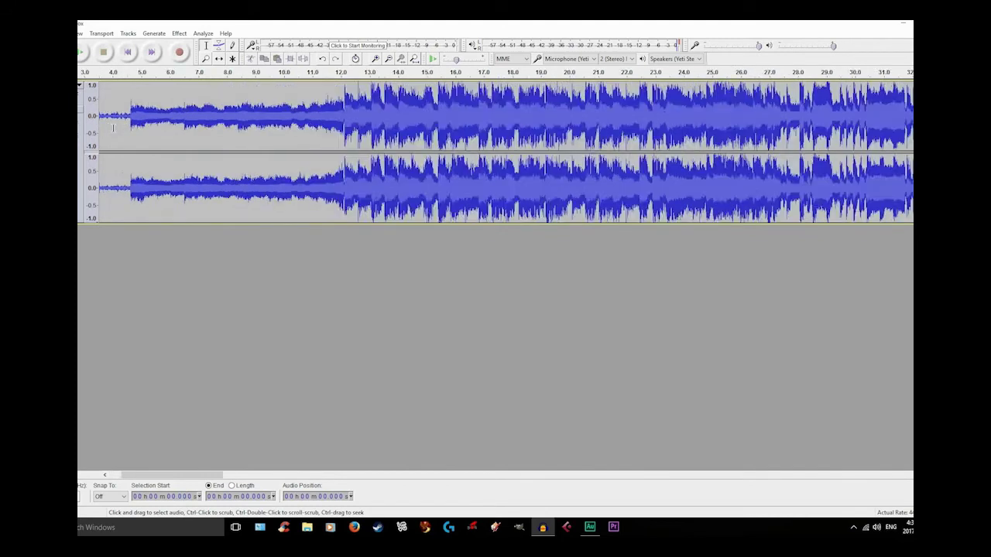
pyautogui.scroll(3, 113, 127)
pyautogui.hscroll(9, 147, 122)
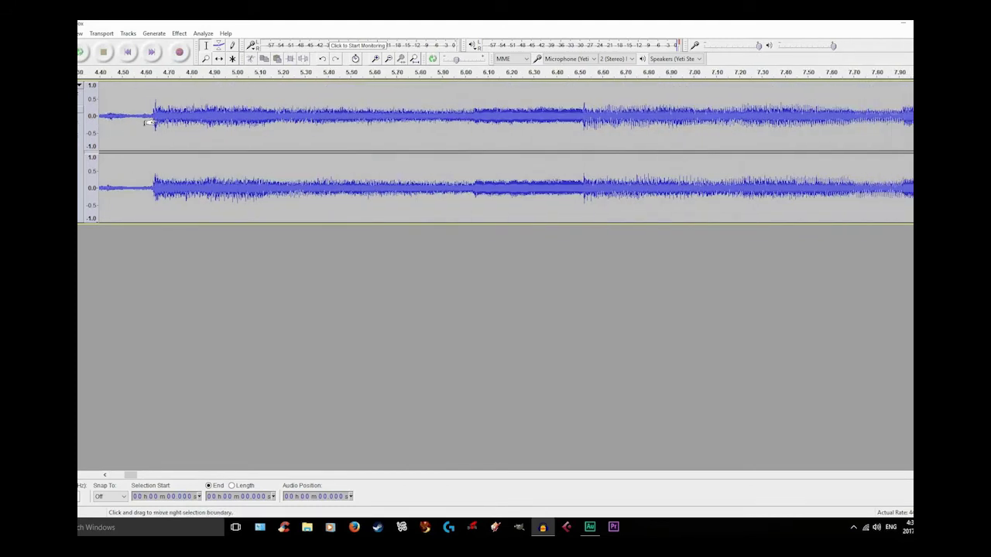
pyautogui.hscroll(-5, 149, 121)
pyautogui.scroll(-4, 180, 114)
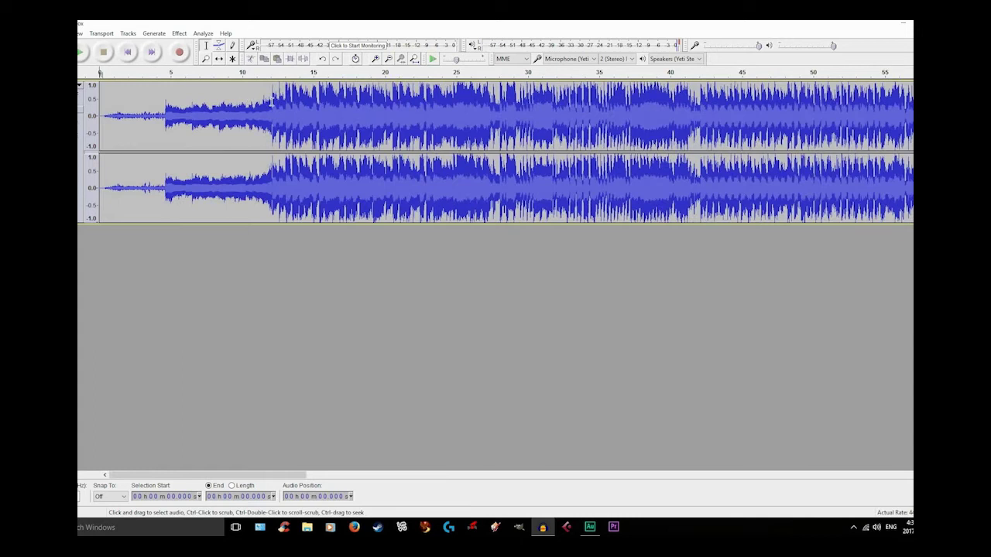
# Select the song's intro from 0 seconds up to the beat onset at about 12.137 seconds
pyautogui.moveTo(272, 99); pyautogui.dragTo(100, 105)
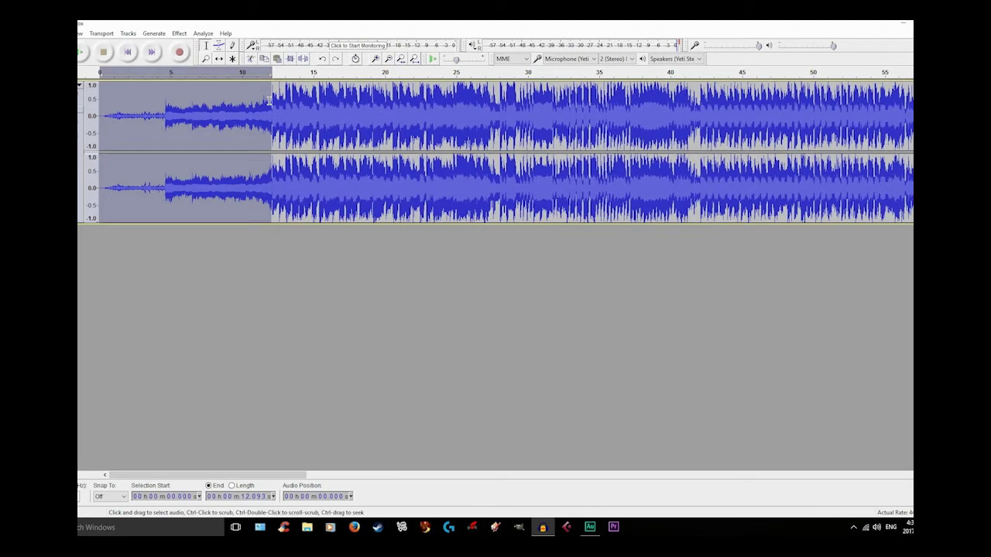
pyautogui.scroll(2, 271, 101)
pyautogui.scroll(2, 278, 109)
pyautogui.scroll(3, 279, 109)
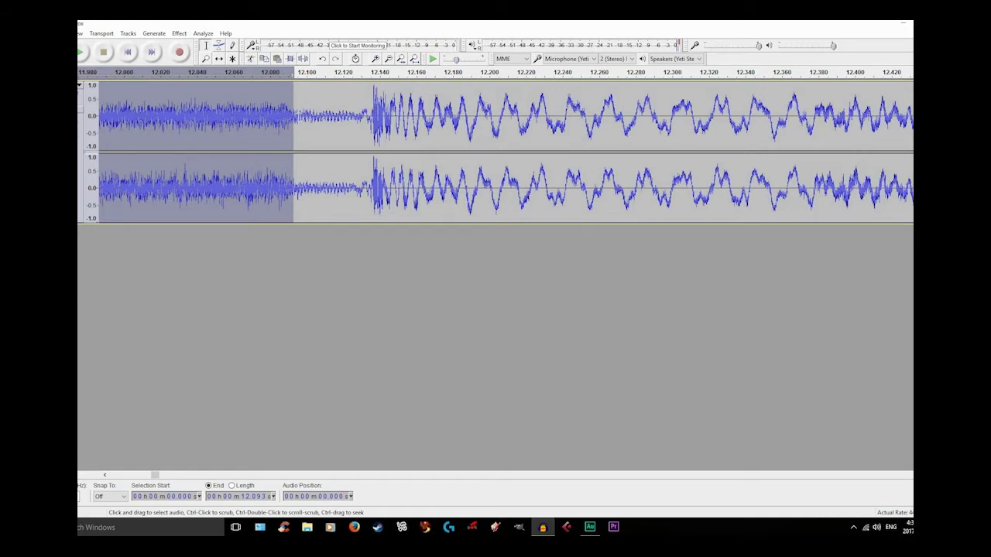
pyautogui.moveTo(293, 115); pyautogui.dragTo(395, 106)
pyautogui.scroll(4, 371, 106)
pyautogui.scroll(-1, 394, 106)
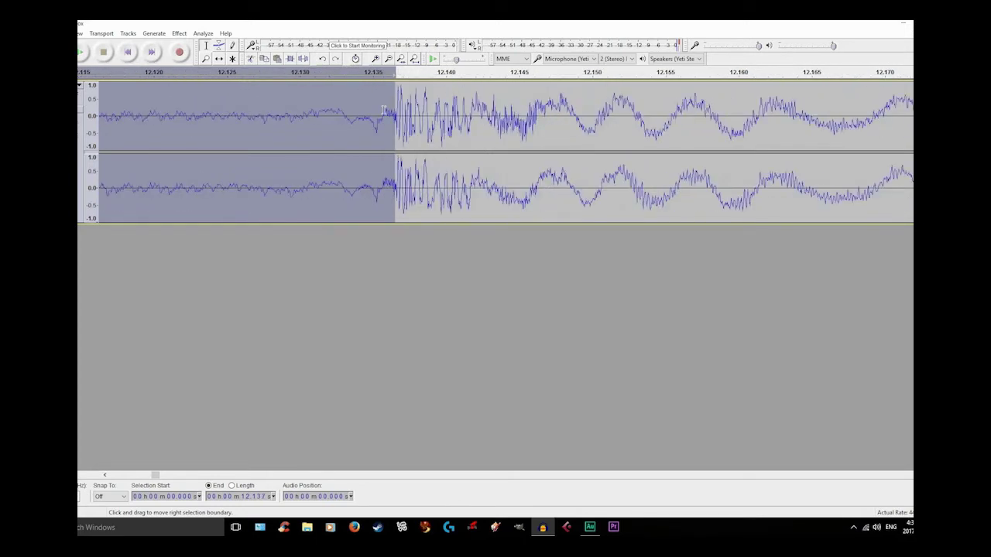
# Try ending the selection just before the beat onset at about 12.132 seconds, and past it at about 12.287 seconds
pyautogui.scroll(-2, 382, 108)
pyautogui.moveTo(379, 110); pyautogui.dragTo(376, 111)
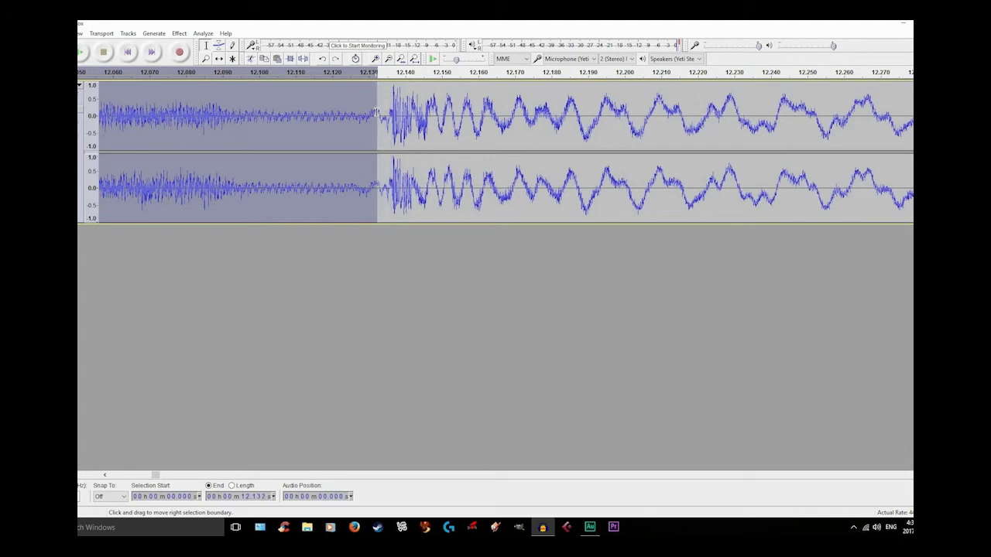
pyautogui.scroll(-2, 376, 111)
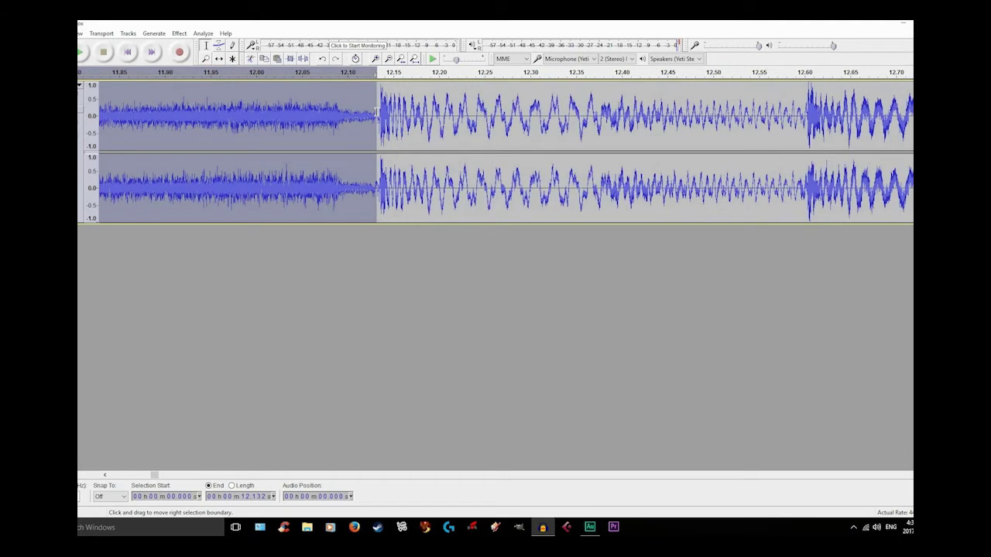
pyautogui.scroll(2, 376, 112)
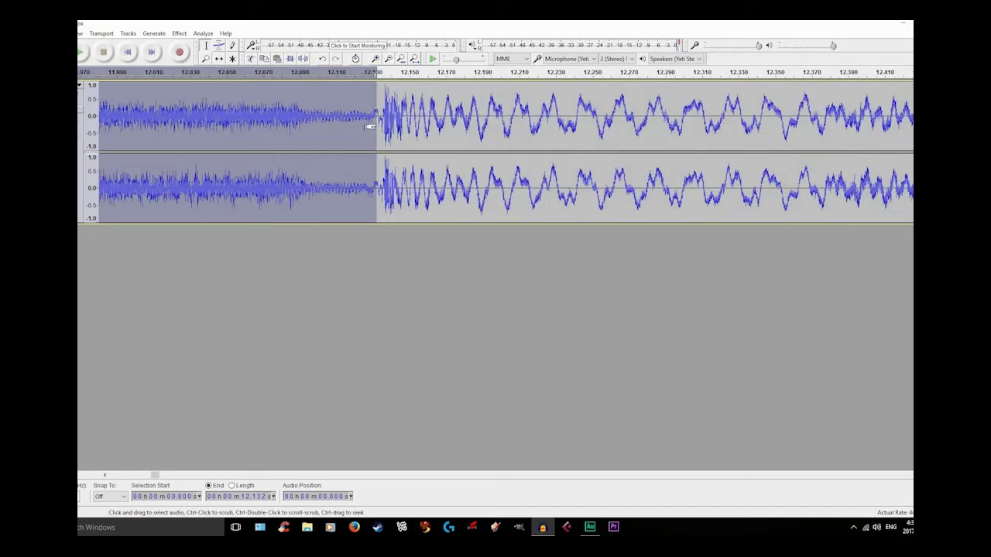
pyautogui.moveTo(376, 126); pyautogui.dragTo(450, 130)
pyautogui.scroll(2, 377, 130)
pyautogui.scroll(-4, 377, 130)
pyautogui.scroll(-5, 450, 130)
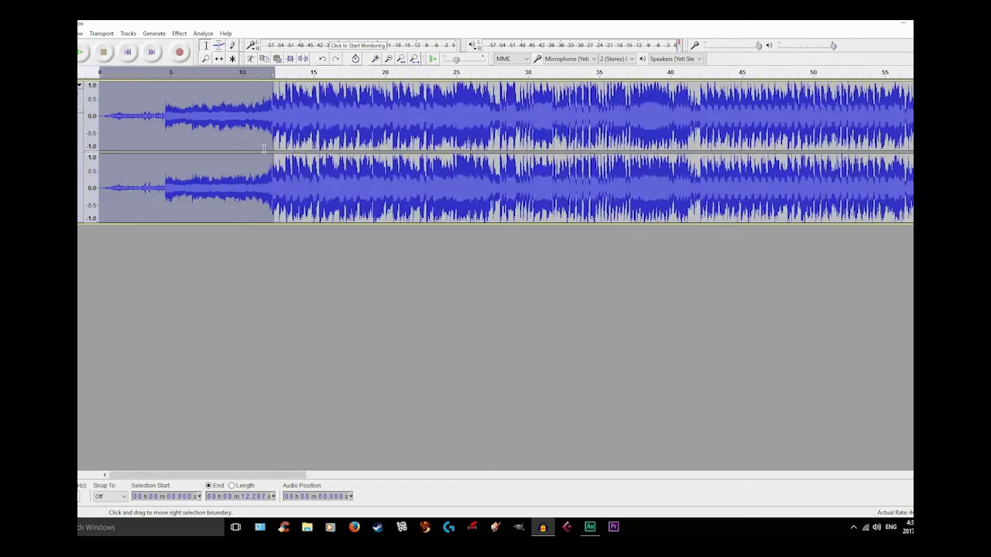
# Move the selection's end exactly onto the beat onset at about 12.137 seconds and play the selected intro in a loop
pyautogui.moveTo(263, 147); pyautogui.dragTo(410, 128)
pyautogui.scroll(3, 260, 137)
pyautogui.scroll(3, 353, 132)
pyautogui.scroll(2, 362, 131)
pyautogui.scroll(2, 372, 131)
pyautogui.scroll(3, 401, 130)
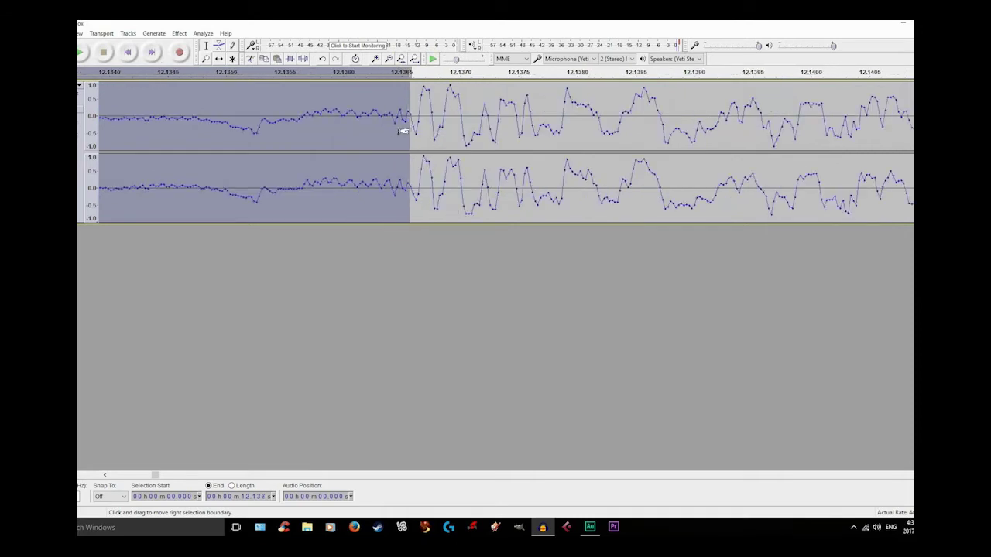
pyautogui.scroll(-4, 364, 132)
pyautogui.scroll(-4, 332, 132)
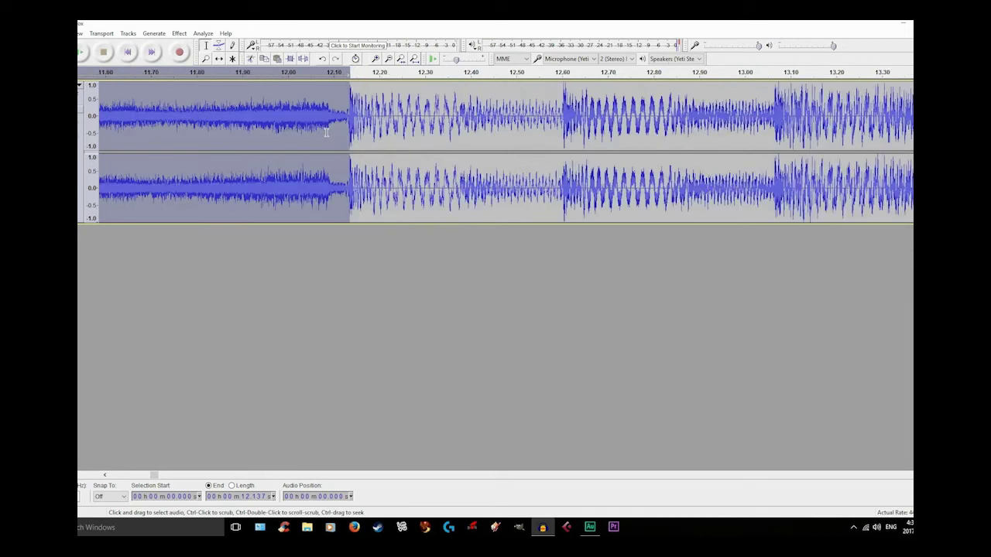
pyautogui.scroll(-6, 208, 147)
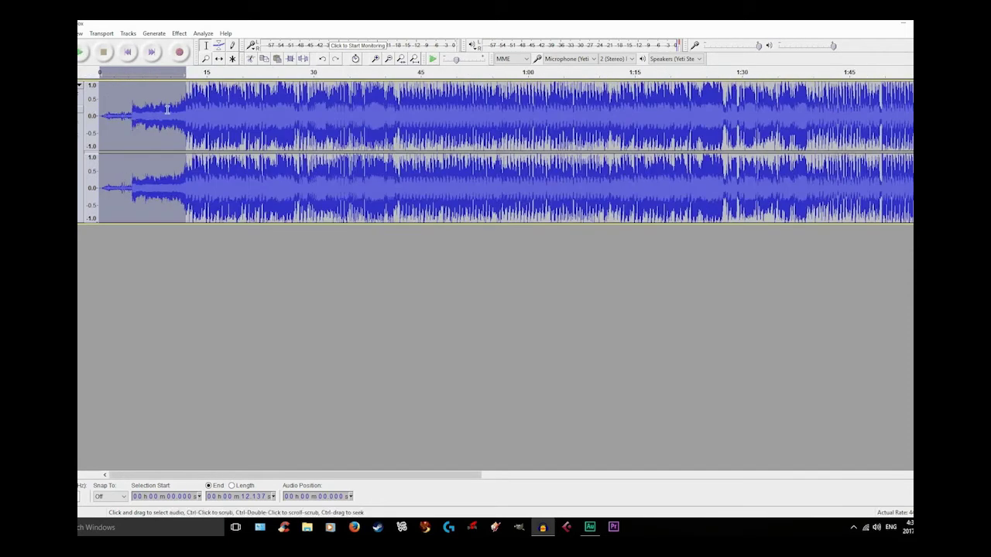
pyautogui.hotkey('shift', 'space')
# Start exporting the selected audio and create and open a new Desktop folder named "The Fox" as the destination
pyautogui.click(45, 34)
pyautogui.moveTo(60, 33)
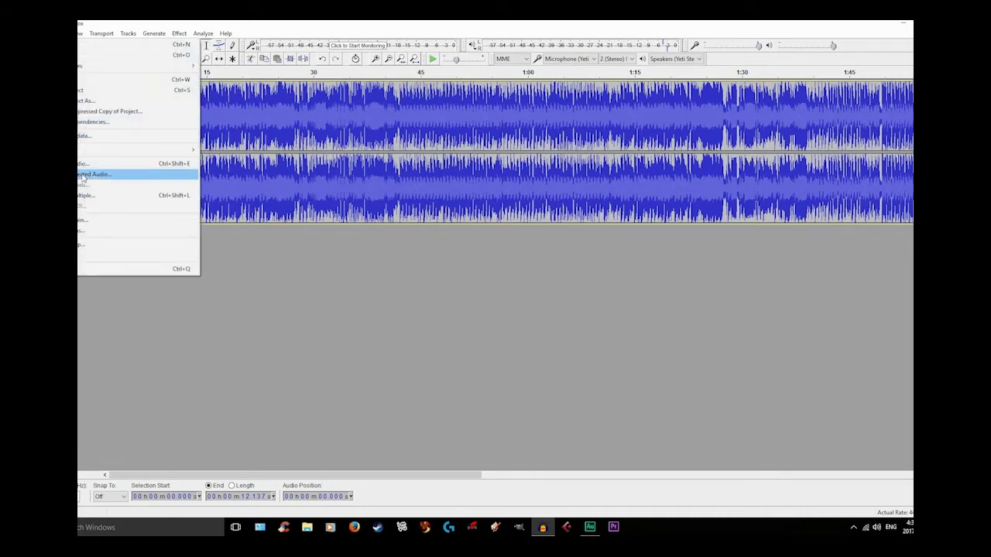
pyautogui.click(83, 177)
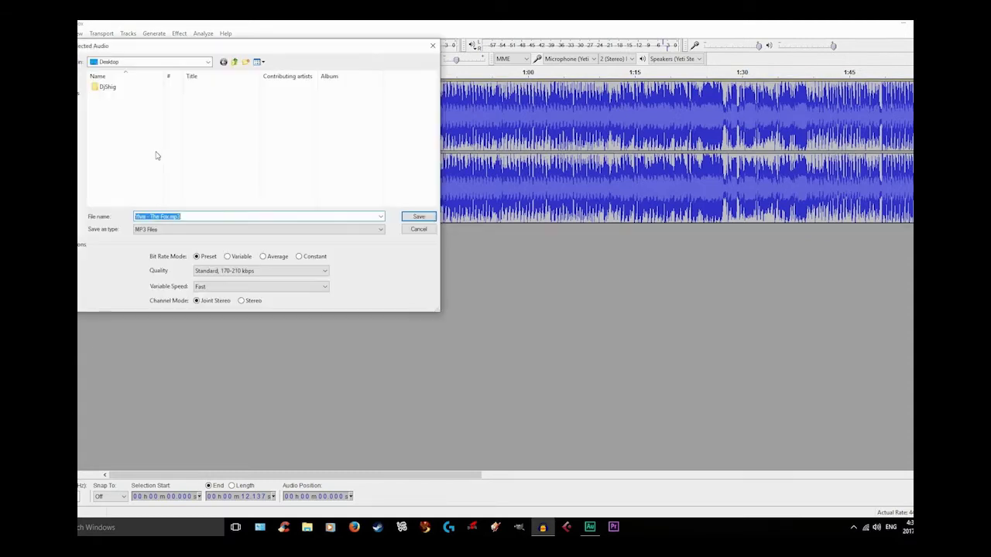
pyautogui.rightClick(131, 117)
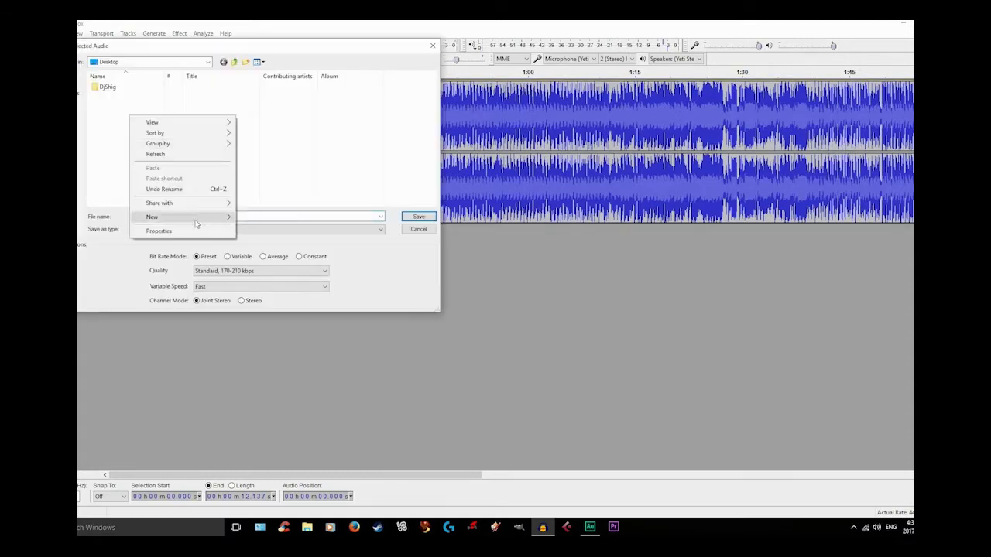
pyautogui.moveTo(226, 218)
pyautogui.click(257, 218)
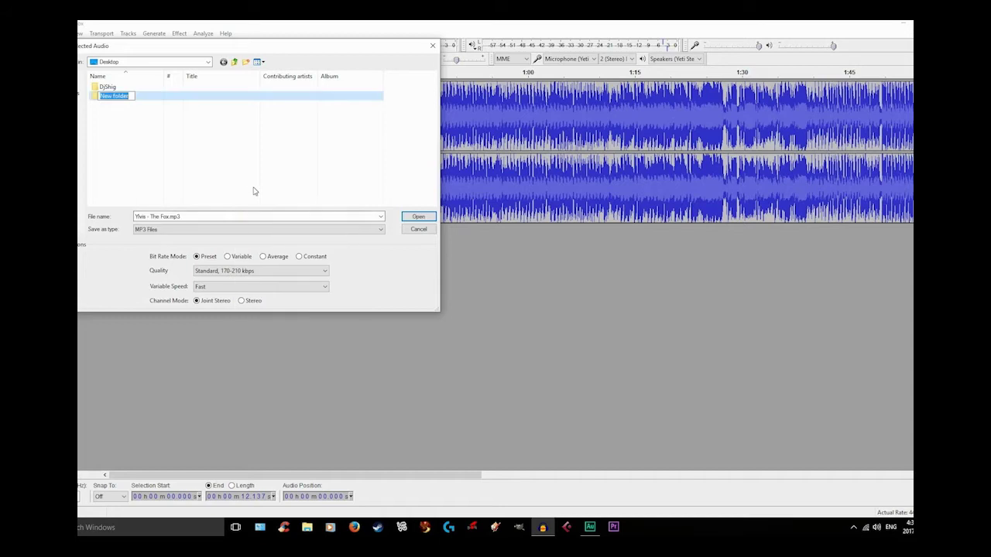
pyautogui.write('The Fox')
pyautogui.press('Return')
pyautogui.doubleClick(145, 96)
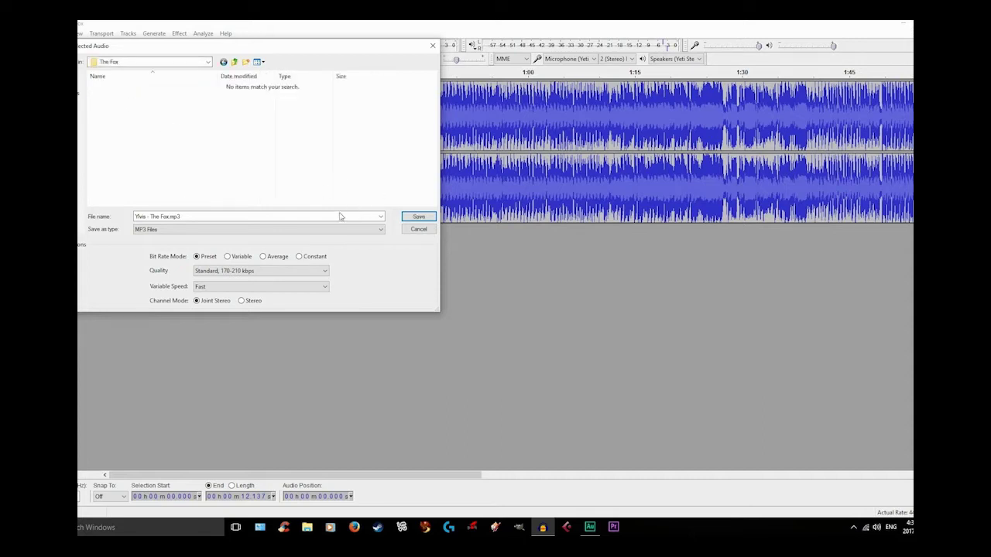
# Export the selected intro as an Ogg Vorbis file into the "The Fox" folder, accepting the metadata as is
pyautogui.hotkey('ctrl', 'a')
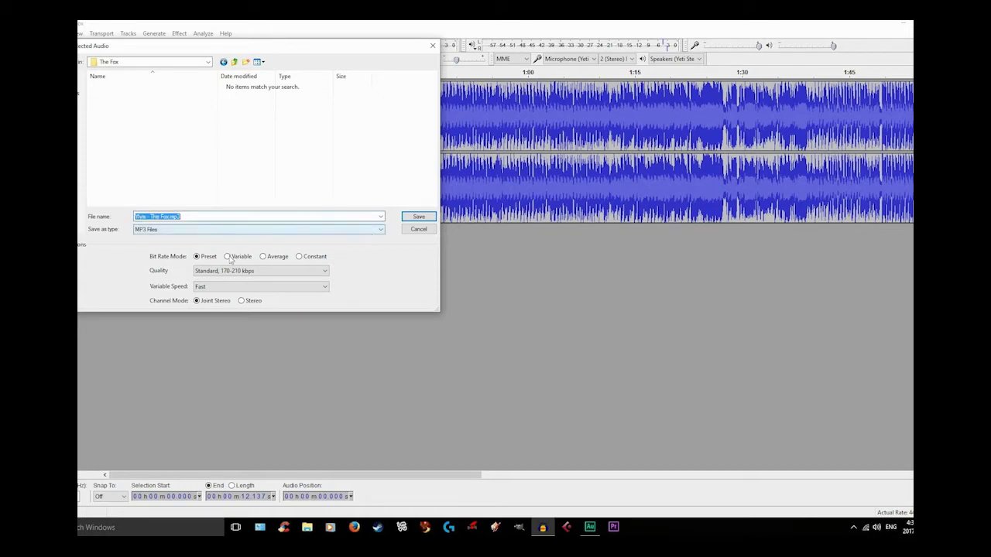
pyautogui.click(370, 232)
pyautogui.click(190, 272)
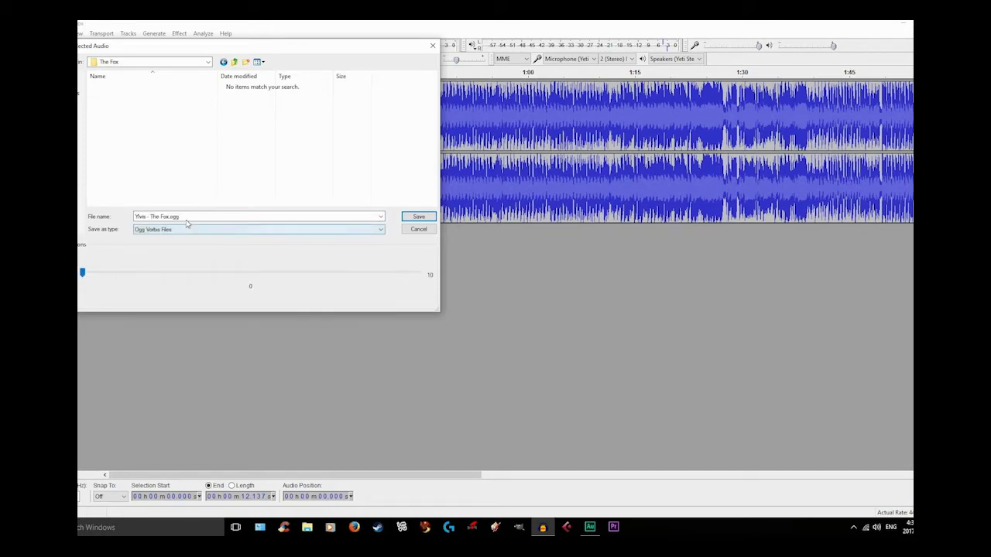
pyautogui.click(172, 217)
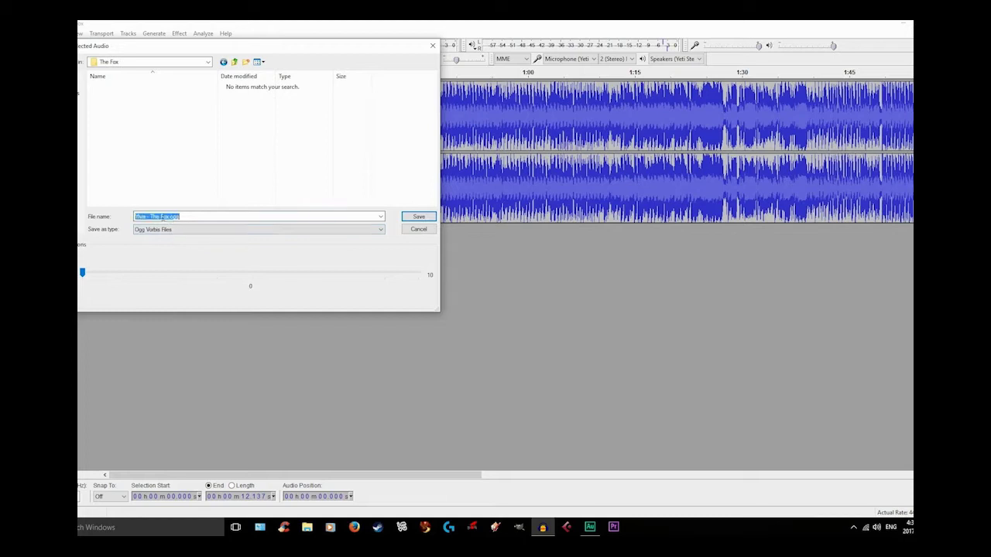
pyautogui.click(169, 218)
pyautogui.click(414, 217)
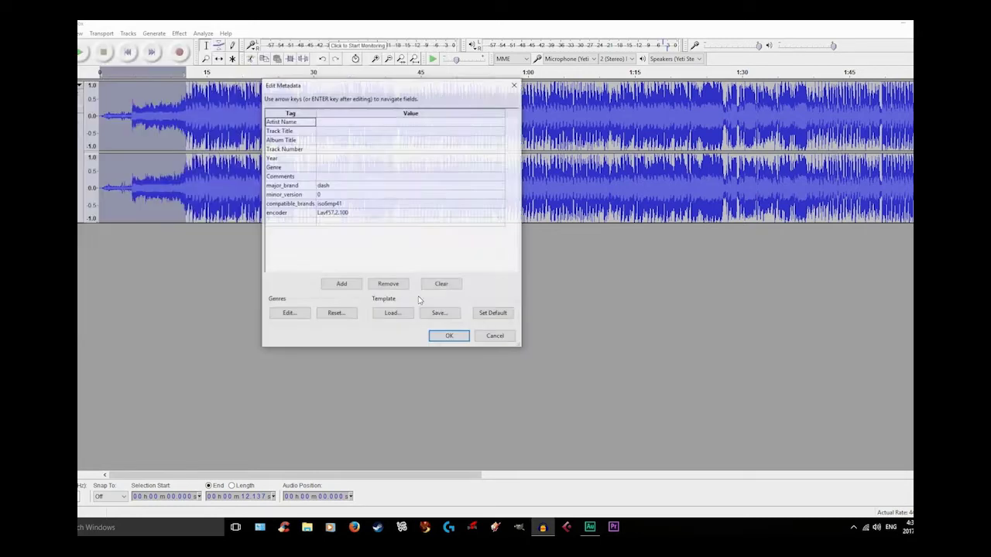
pyautogui.click(459, 339)
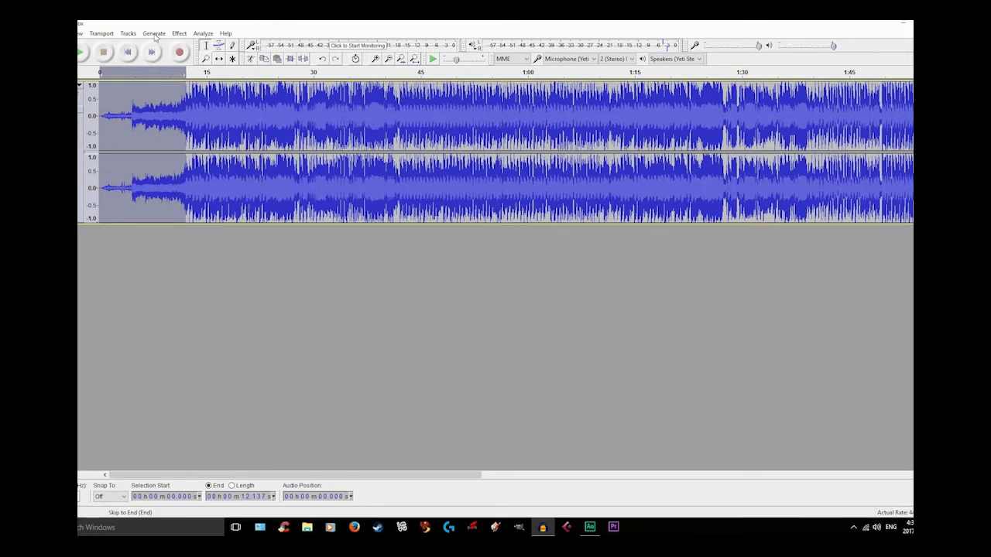
# Add a new empty stereo track below the song
pyautogui.click(128, 33)
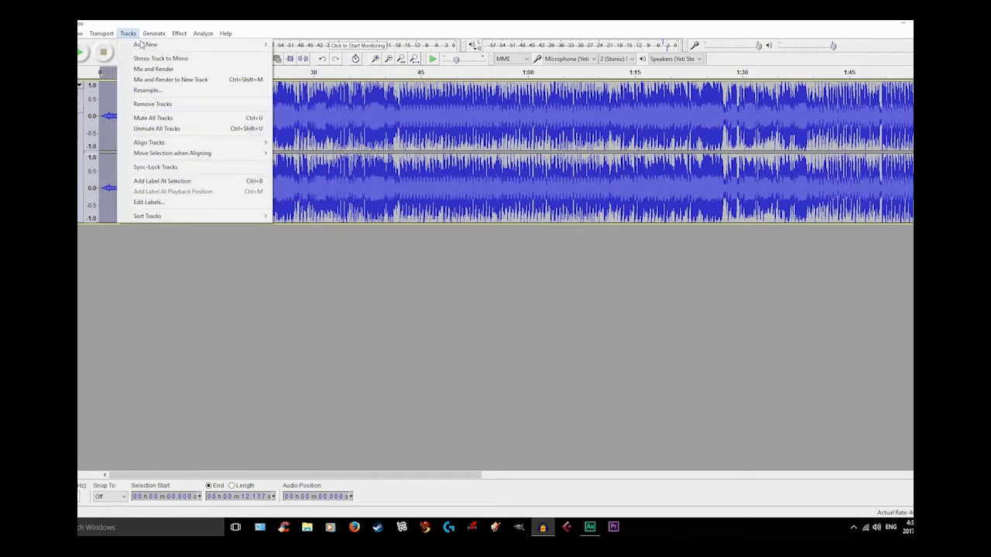
pyautogui.moveTo(256, 45)
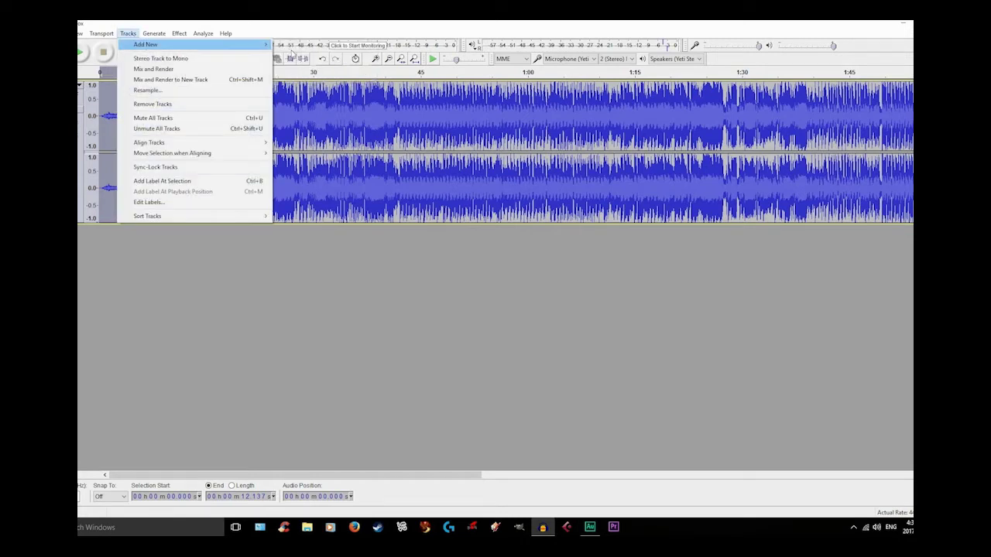
pyautogui.click(298, 55)
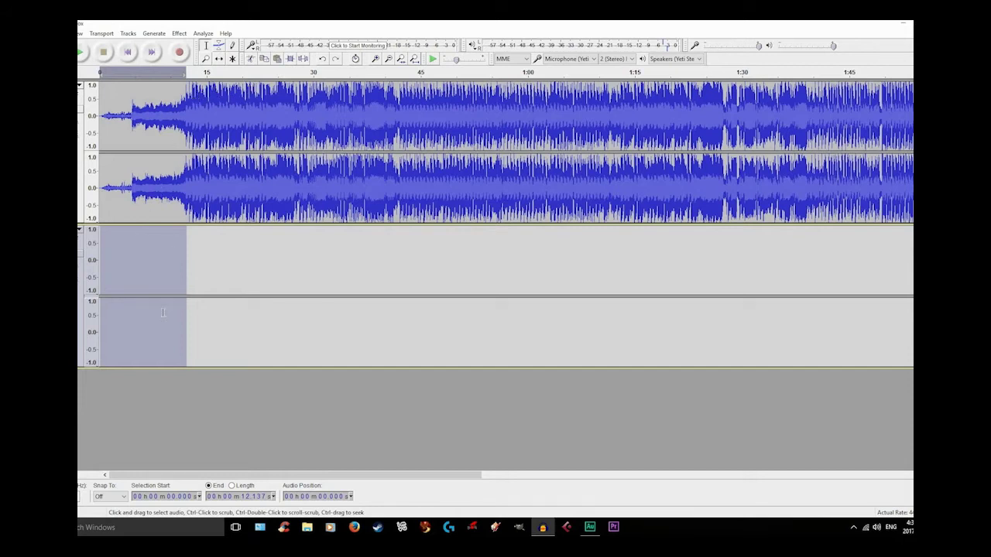
# Undo the added empty track, copy the selected intro, and paste it into a new stereo track below the song
pyautogui.hotkey('ctrl', 'z')
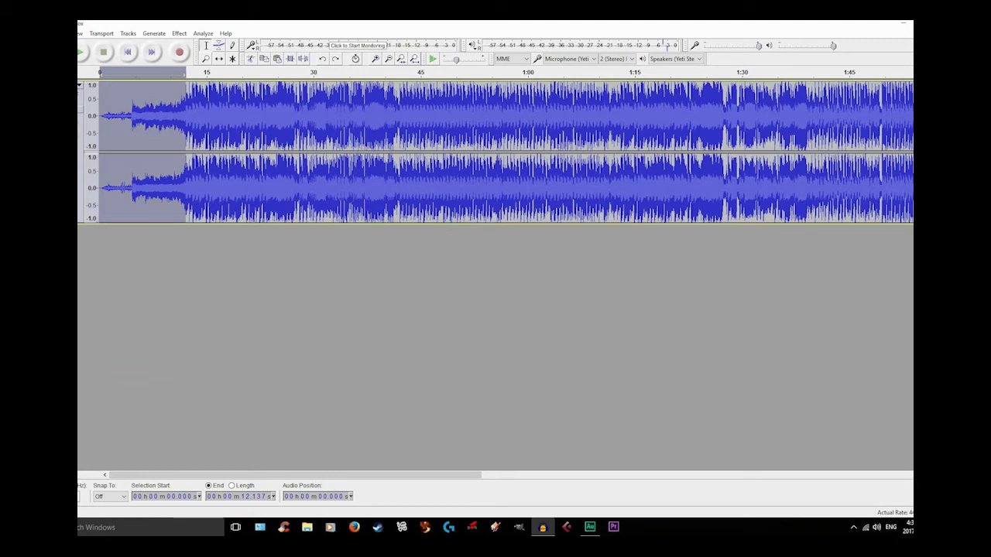
pyautogui.click(59, 33)
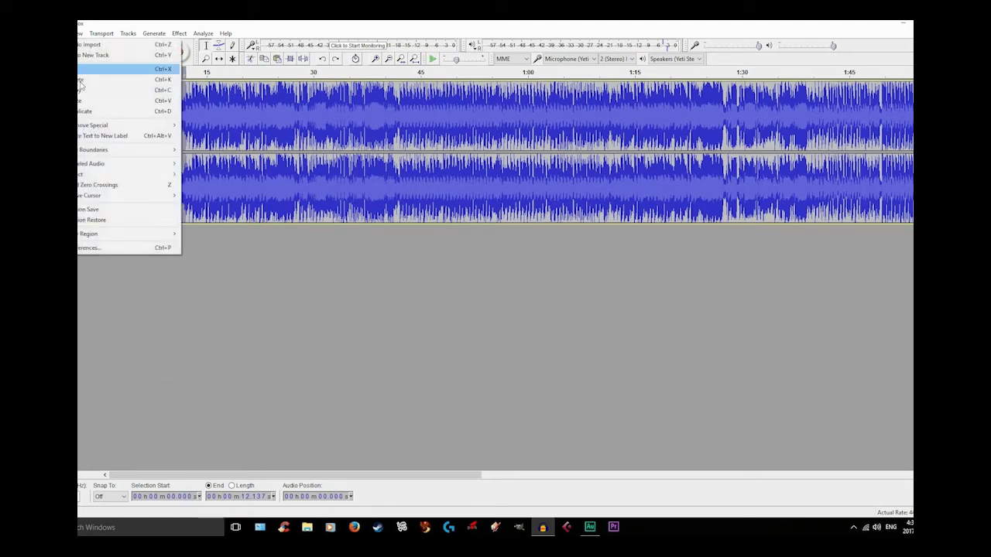
pyautogui.click(84, 91)
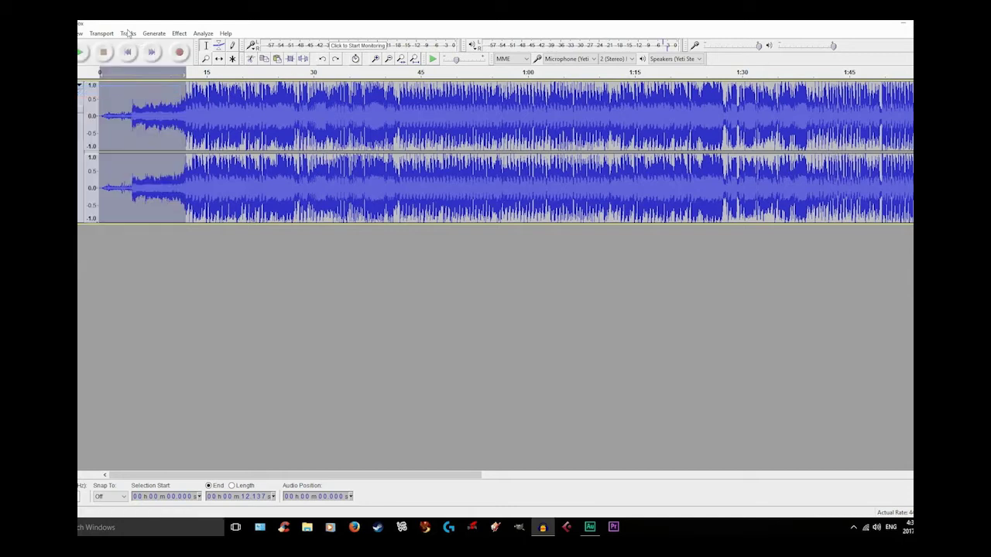
pyautogui.click(128, 34)
pyautogui.moveTo(155, 44)
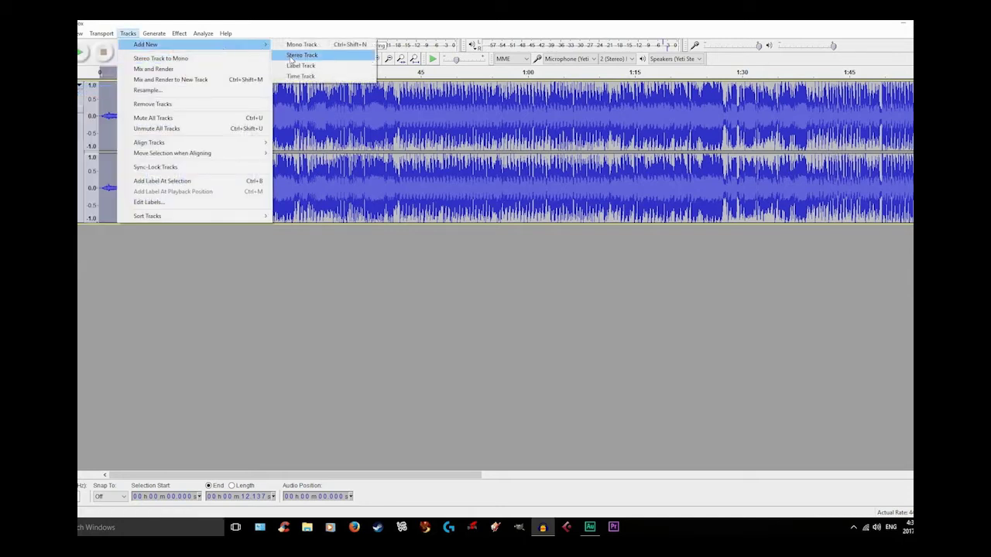
pyautogui.click(291, 56)
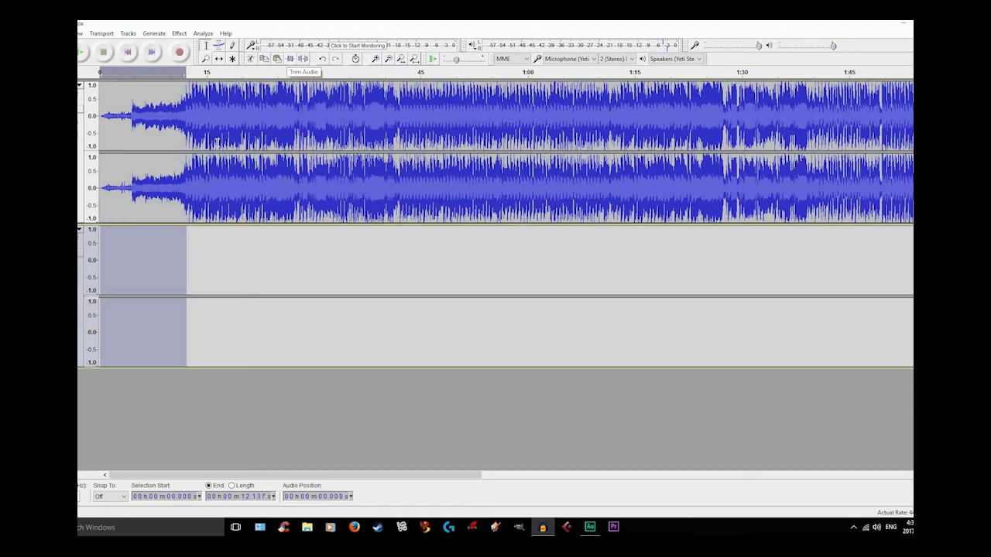
pyautogui.hotkey('ctrl', 'v')
pyautogui.click(59, 34)
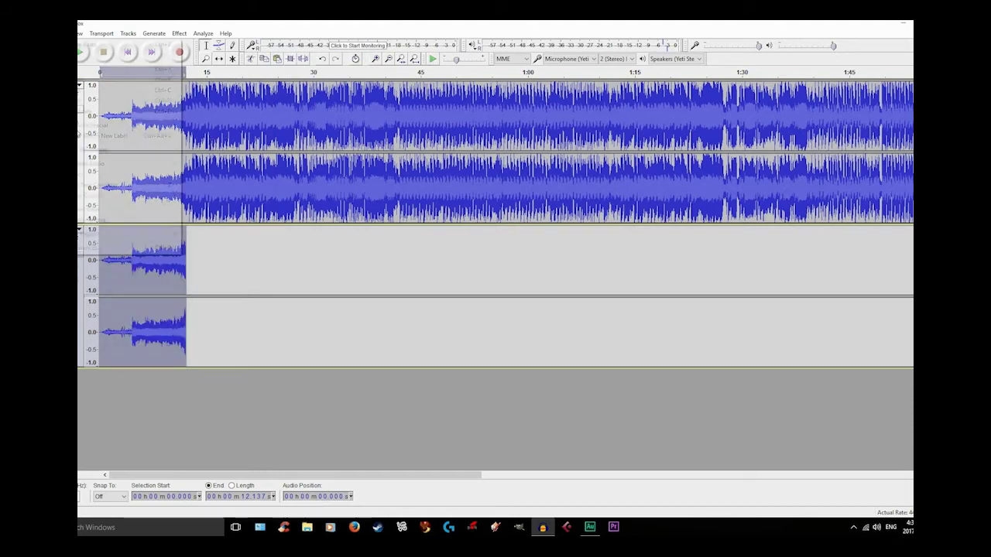
pyautogui.click(274, 26)
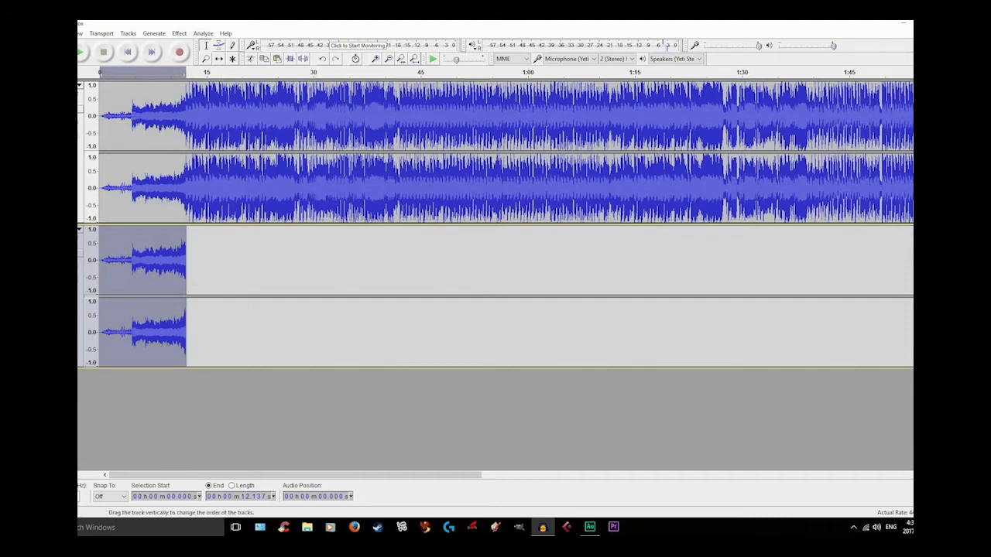
# Delete the pasted intro, remove its stereo track, and duplicate the selected intro of the song into a track of its own
pyautogui.press('Delete')
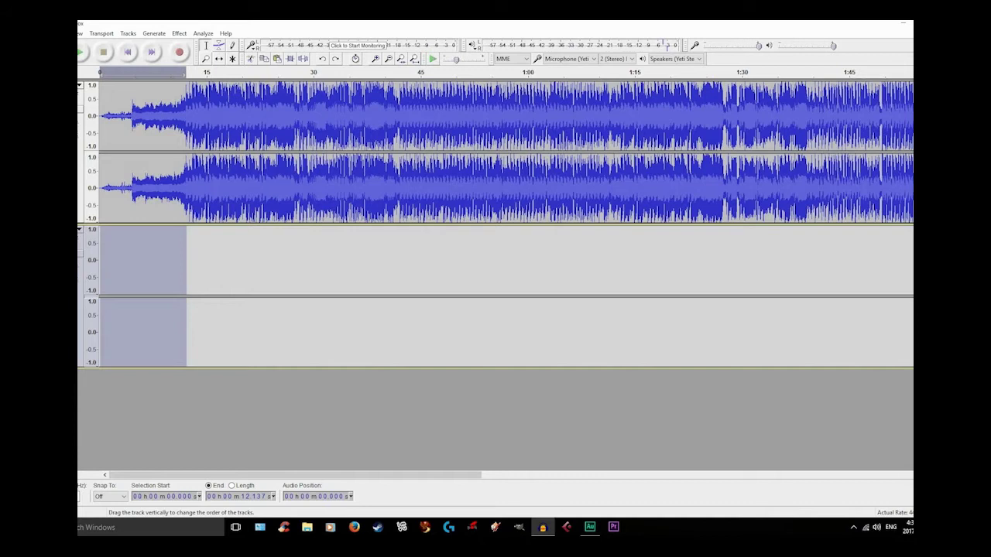
pyautogui.click(79, 230)
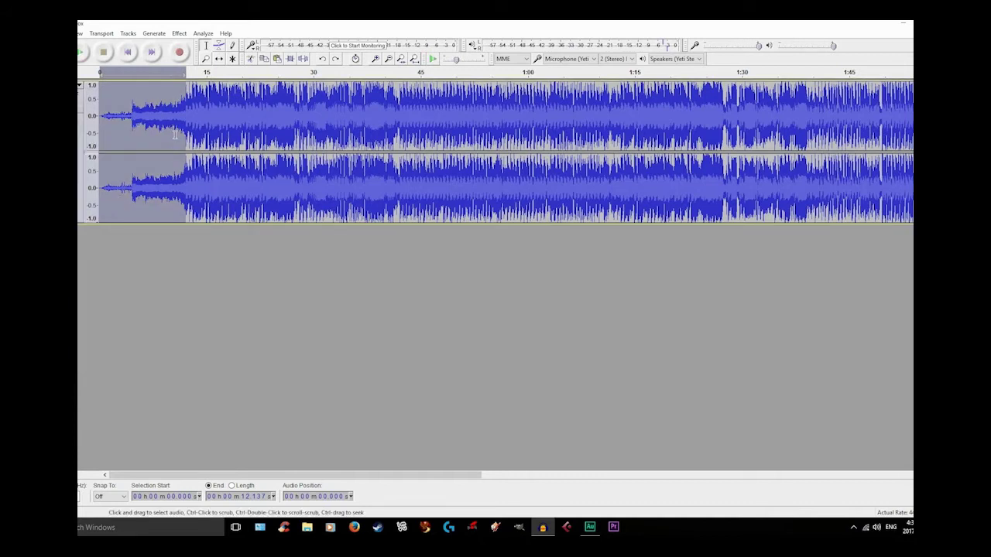
pyautogui.hotkey('ctrl', 'd')
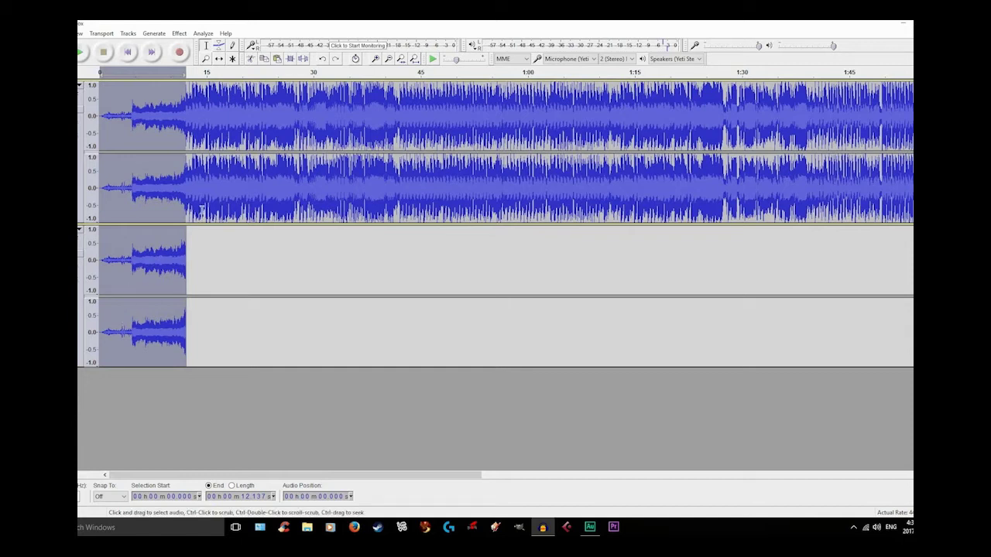
# Select the song from the end of the intro at 12.137 s to about 50.865 s and play the selection in a loop
pyautogui.click(186, 118)
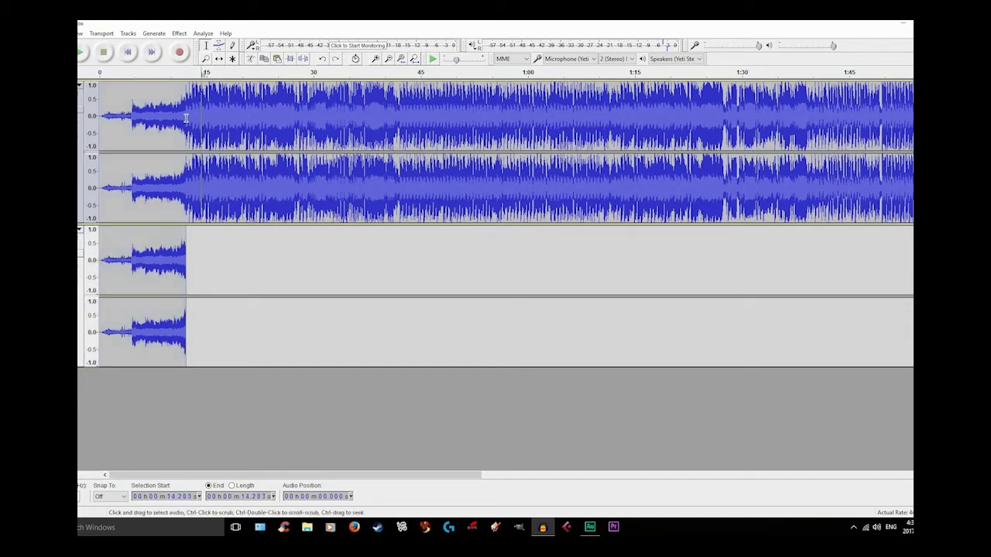
pyautogui.moveTo(185, 117); pyautogui.dragTo(324, 116)
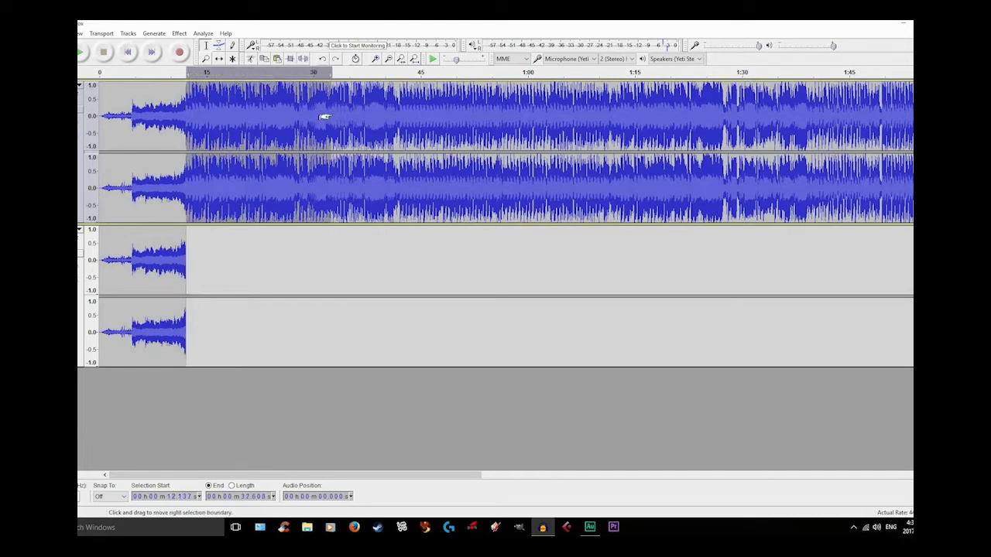
pyautogui.moveTo(324, 116); pyautogui.dragTo(456, 106)
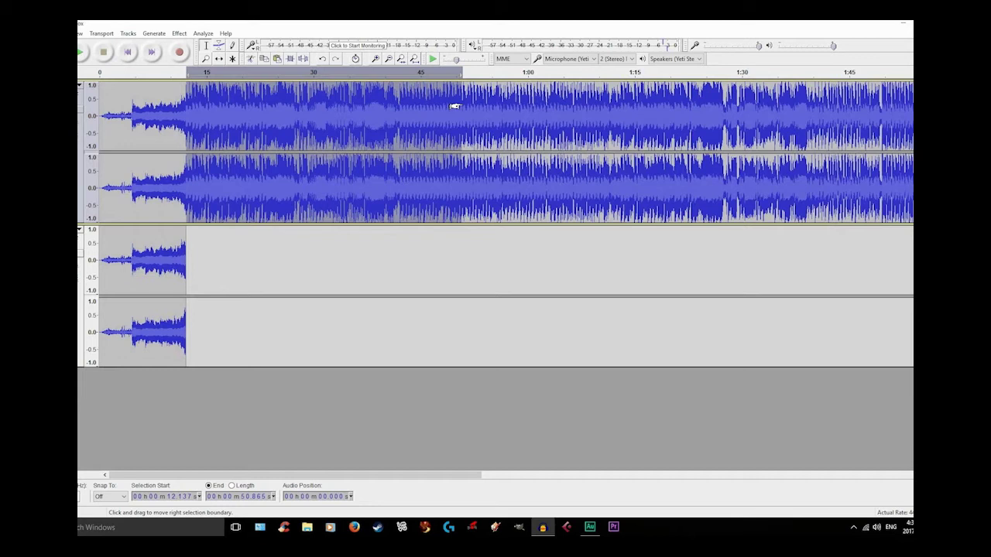
pyautogui.moveTo(455, 106); pyautogui.dragTo(453, 104)
pyautogui.press('space')
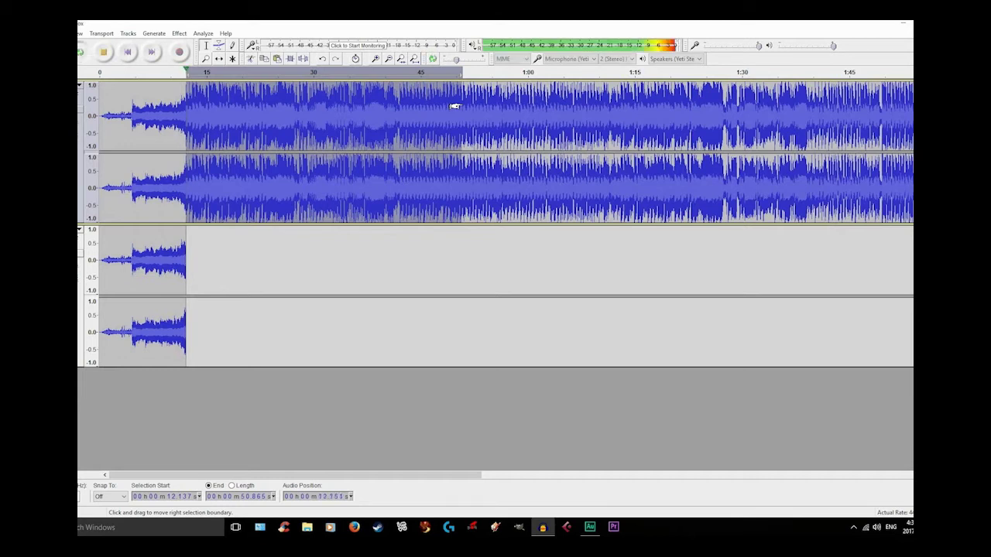
# Move the selection's end back to the beat change at about 27.083 s while listening, and stop playback
pyautogui.moveTo(292, 117); pyautogui.dragTo(295, 116)
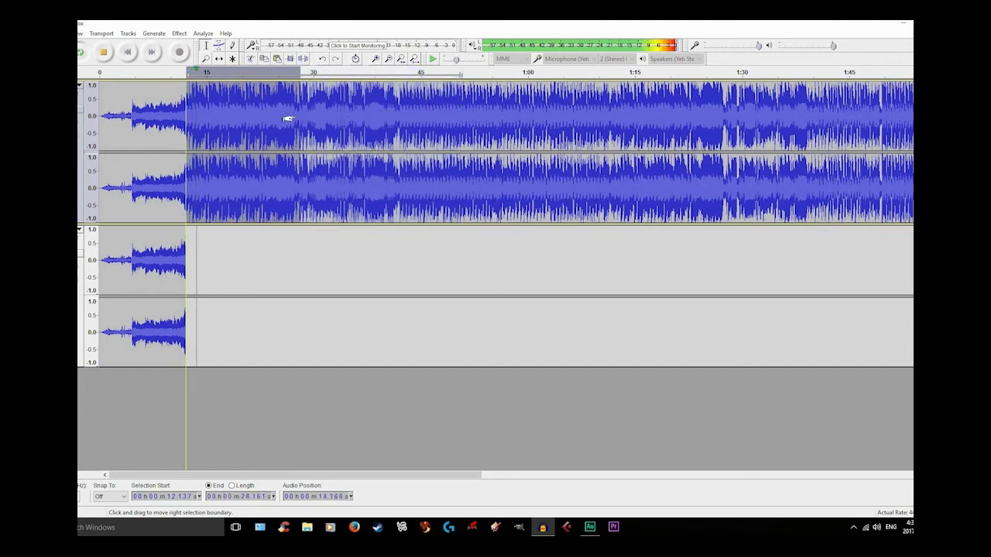
pyautogui.scroll(1, 295, 117)
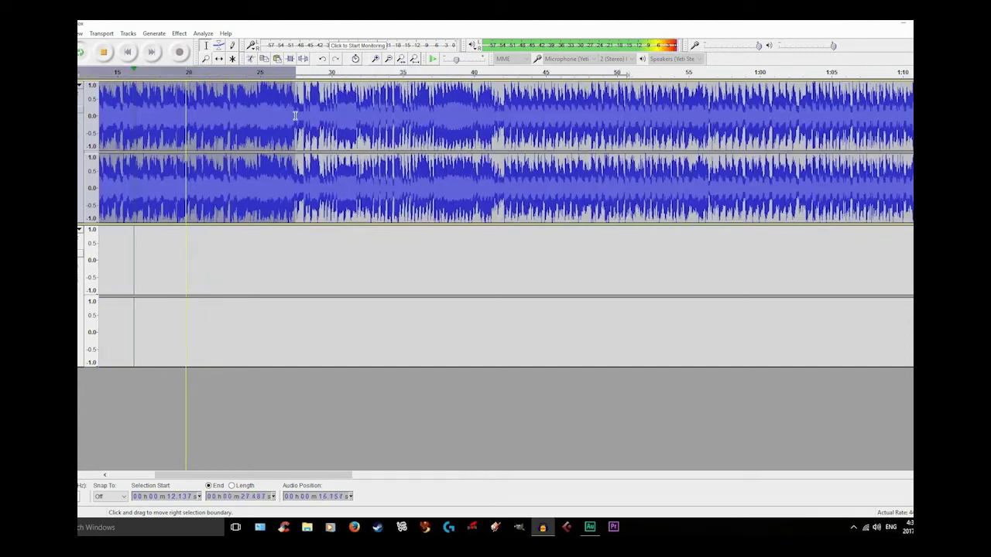
pyautogui.keyDown('shift'); pyautogui.click(273, 118); pyautogui.keyUp('shift')
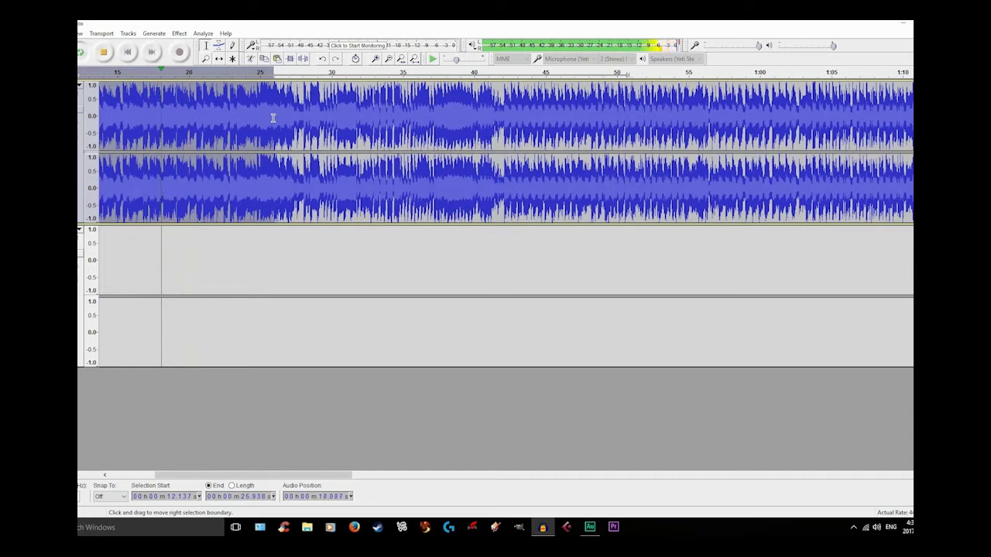
pyautogui.moveTo(272, 118); pyautogui.dragTo(321, 116)
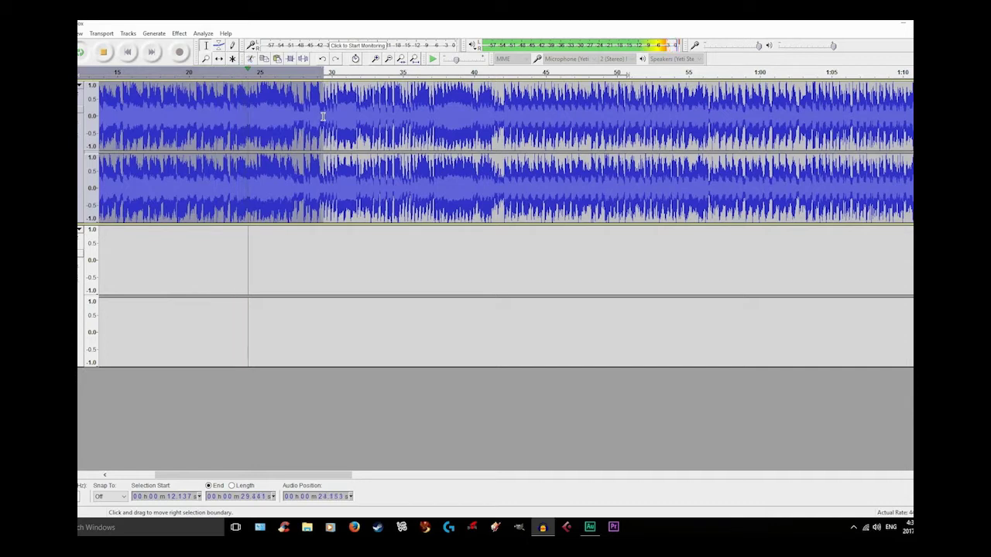
pyautogui.scroll(1, 323, 116)
pyautogui.moveTo(323, 116); pyautogui.dragTo(256, 117)
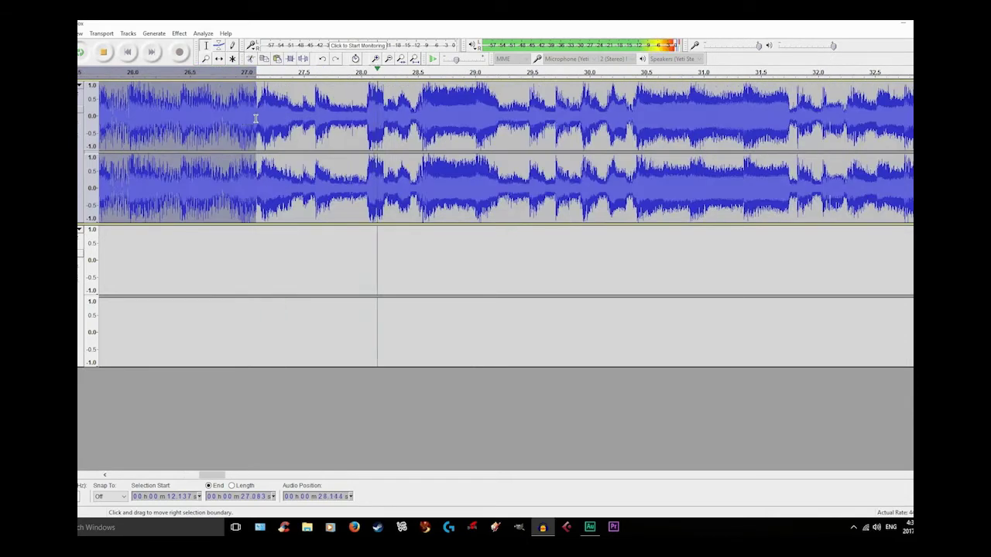
pyautogui.press('space')
# Move the selection's end exactly onto the beat onset at about 27.135 s and play the section in a loop
pyautogui.scroll(5, 249, 120)
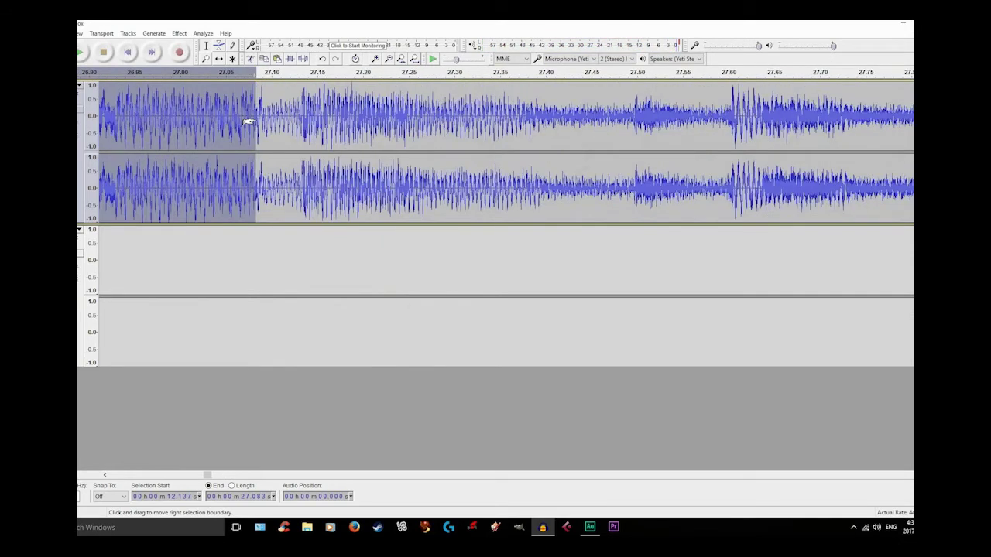
pyautogui.moveTo(249, 121); pyautogui.dragTo(321, 110)
pyautogui.scroll(2, 302, 113)
pyautogui.scroll(3, 308, 113)
pyautogui.scroll(-2, 321, 111)
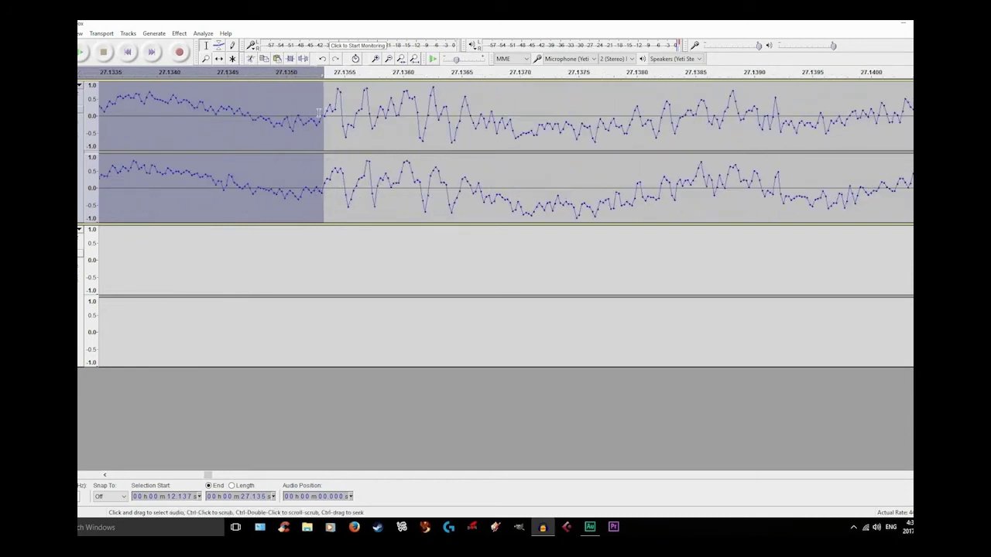
pyautogui.scroll(-2, 310, 117)
pyautogui.scroll(-6, 308, 116)
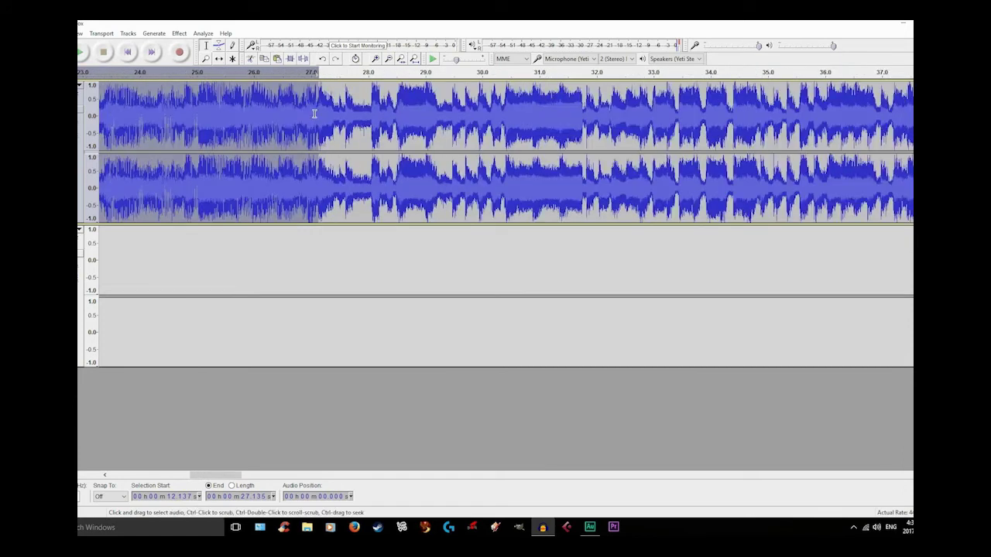
pyautogui.scroll(-2, 308, 116)
pyautogui.press('space')
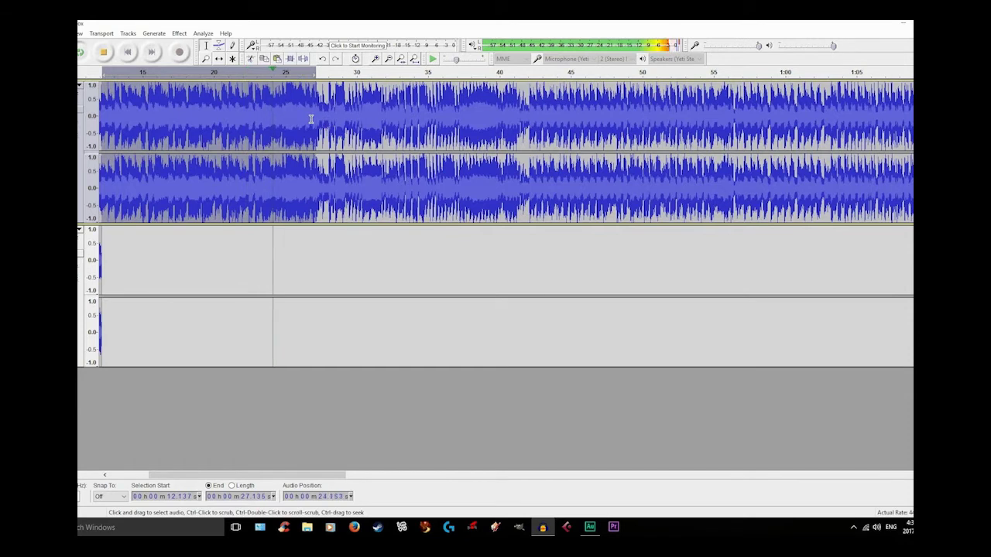
# Examine at several zoom levels how the selection's end lines up with the beat onset in the song's waveform
pyautogui.keyDown('ctrl'); pyautogui.scroll(1, 320, 119); pyautogui.keyUp('ctrl')
pyautogui.keyDown('ctrl'); pyautogui.scroll(2, 319, 117); pyautogui.keyUp('ctrl')
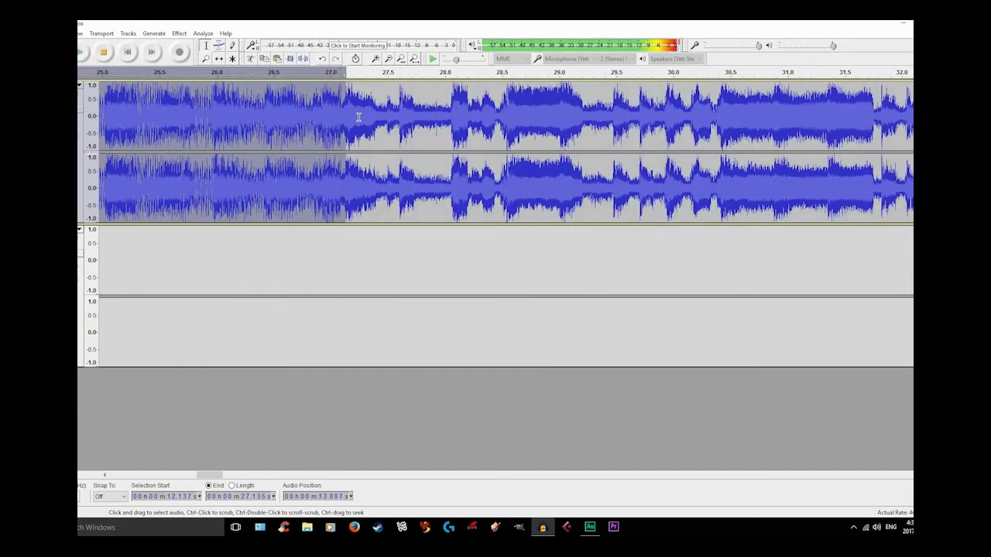
pyautogui.keyDown('ctrl'); pyautogui.scroll(3, 330, 124); pyautogui.keyUp('ctrl')
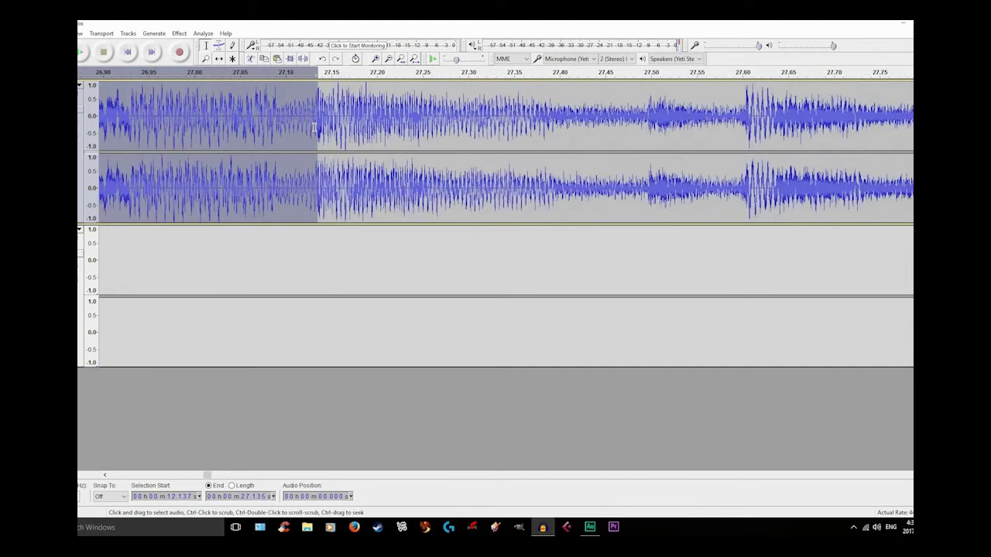
pyautogui.keyDown('ctrl'); pyautogui.scroll(-5, 313, 128); pyautogui.keyUp('ctrl')
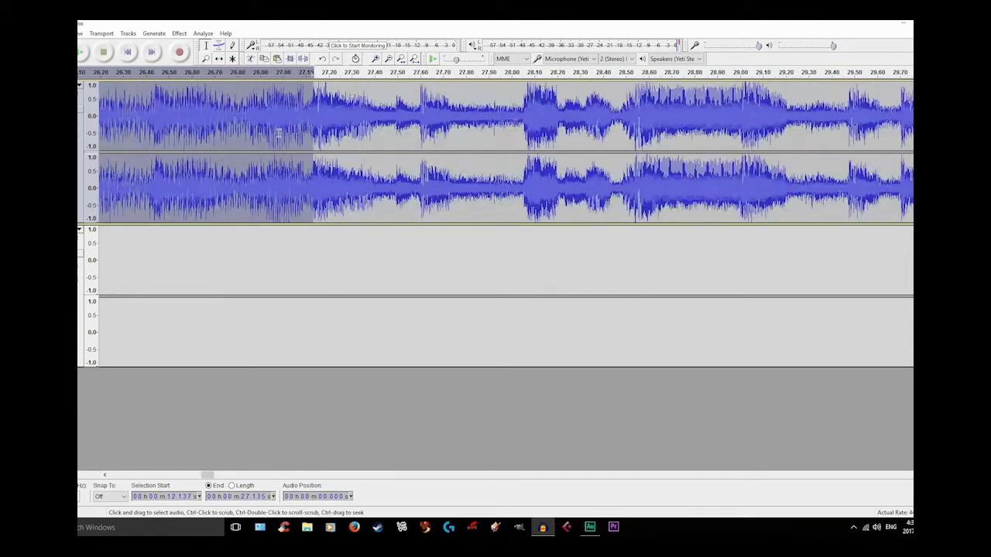
pyautogui.keyDown('ctrl'); pyautogui.scroll(-1, 282, 133); pyautogui.keyUp('ctrl')
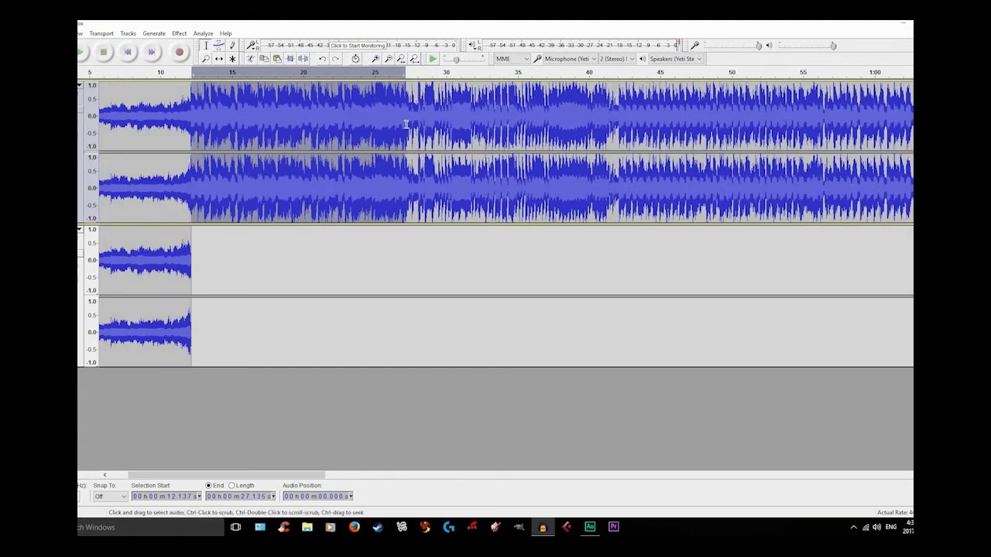
pyautogui.keyDown('ctrl'); pyautogui.scroll(4, 407, 121); pyautogui.keyUp('ctrl')
pyautogui.keyDown('ctrl'); pyautogui.scroll(-2, 333, 124); pyautogui.keyUp('ctrl')
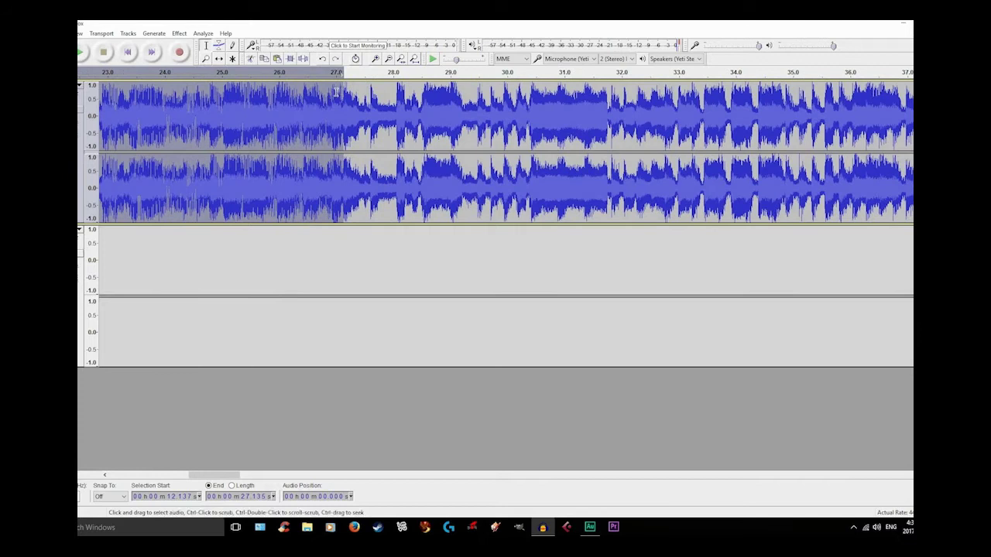
pyautogui.keyDown('ctrl'); pyautogui.scroll(2, 345, 93); pyautogui.keyUp('ctrl')
pyautogui.keyDown('ctrl'); pyautogui.scroll(1, 348, 95); pyautogui.keyUp('ctrl')
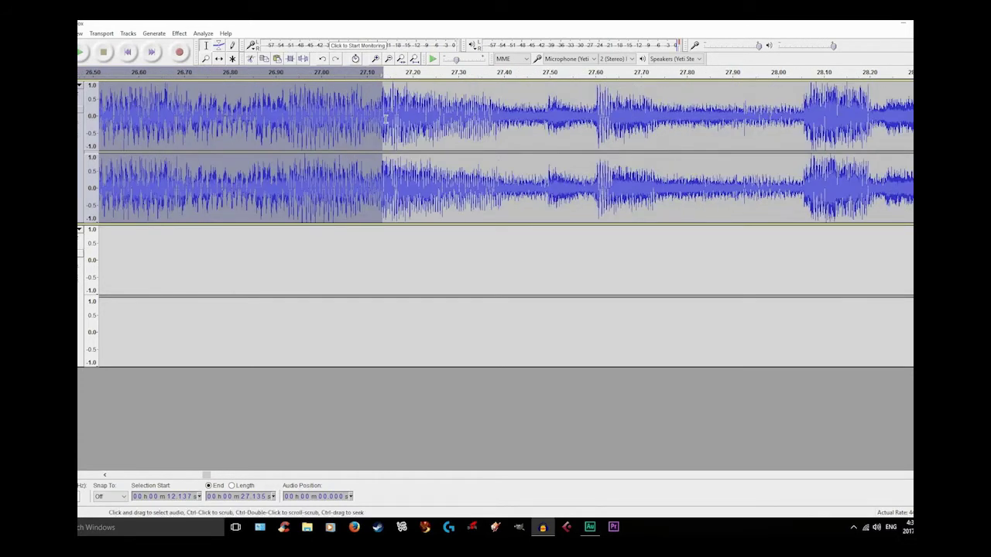
pyautogui.keyDown('ctrl'); pyautogui.scroll(-3, 367, 124); pyautogui.keyUp('ctrl')
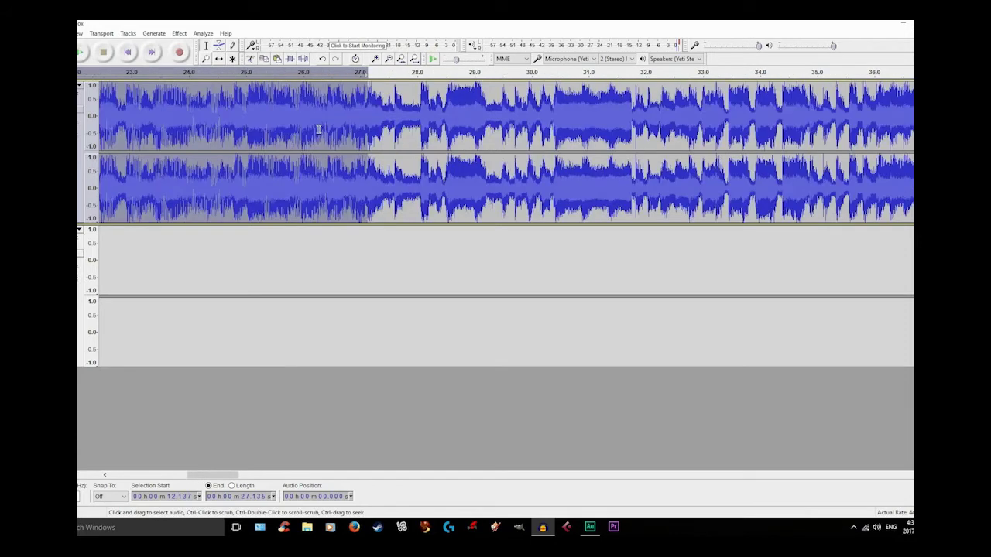
pyautogui.keyDown('ctrl'); pyautogui.scroll(-2, 318, 130); pyautogui.keyUp('ctrl')
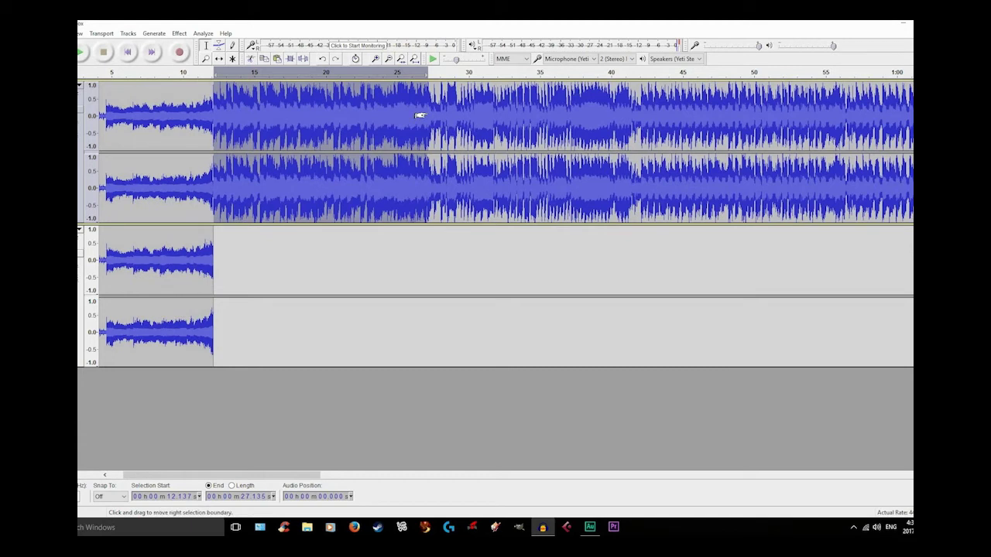
# Play the selected section from 12.137 s to 27.135 s in a loop and duplicate it into a track of its own
pyautogui.keyDown('shift'); pyautogui.click(80, 53); pyautogui.keyUp('shift')
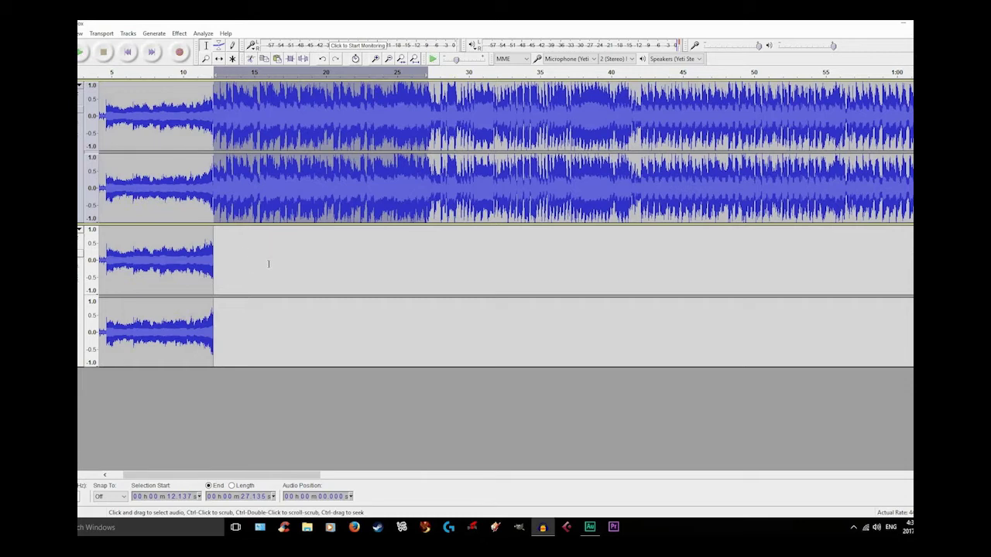
pyautogui.press('space')
pyautogui.press('space')
pyautogui.hotkey('ctrl', 'd')
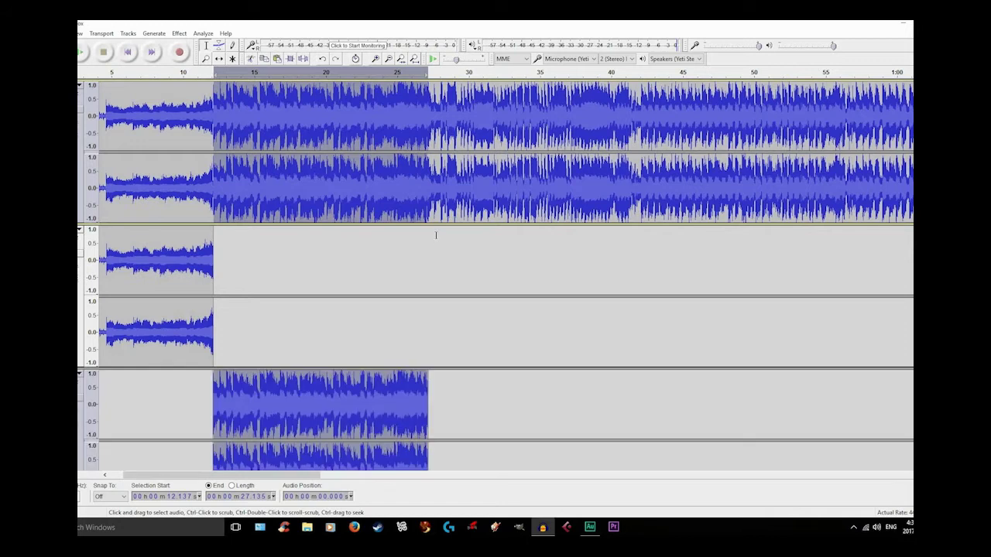
# Select the song's next section from 27.135 s to about 54.301 s and start playing it in a loop
pyautogui.click(434, 116)
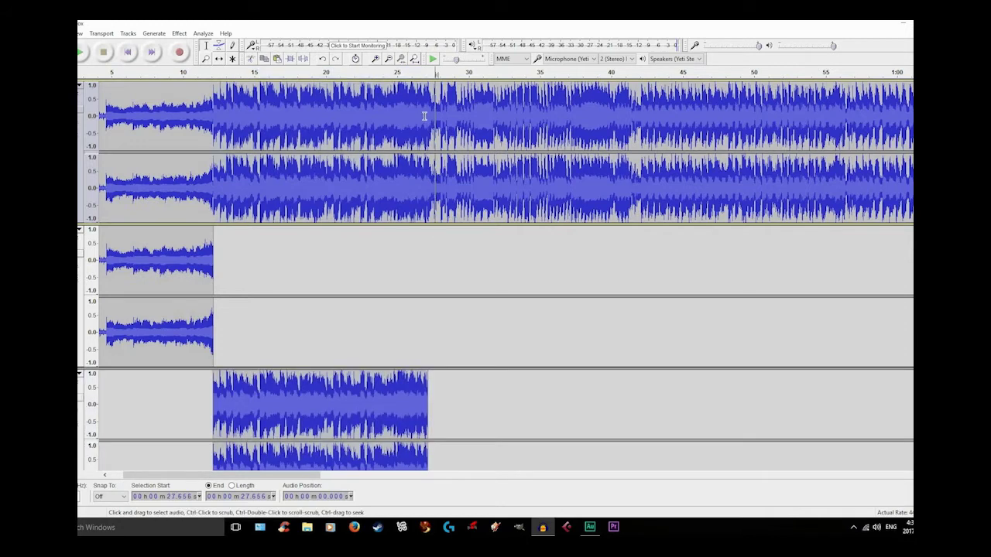
pyautogui.click(426, 116)
pyautogui.moveTo(427, 117)
pyautogui.mouseDown()
pyautogui.moveTo(579, 116)
pyautogui.moveTo(477, 133)
pyautogui.moveTo(438, 132)
pyautogui.moveTo(443, 124)
pyautogui.mouseUp()
pyautogui.click(430, 124)
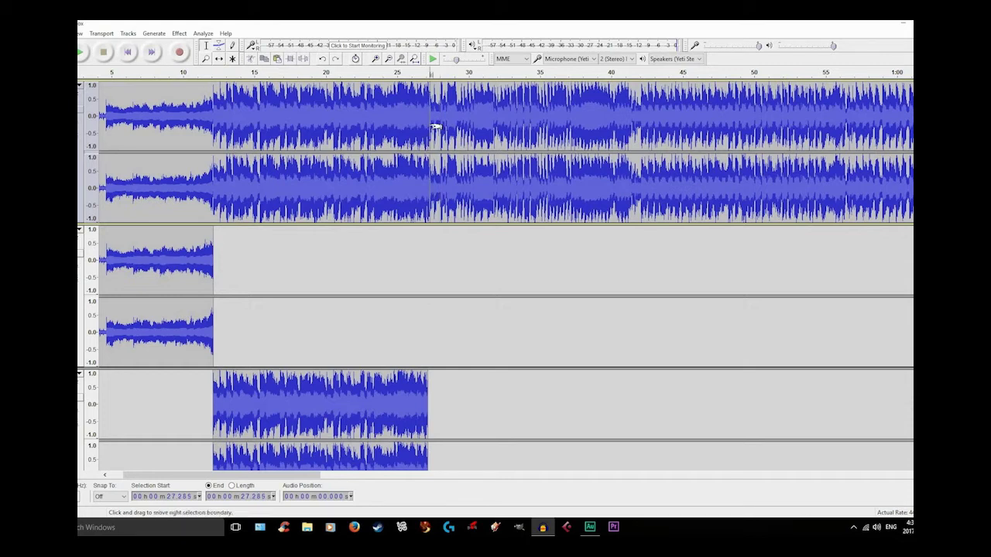
pyautogui.moveTo(427, 126); pyautogui.dragTo(814, 154)
pyautogui.moveTo(435, 116)
pyautogui.mouseDown()
pyautogui.moveTo(513, 126)
pyautogui.moveTo(424, 130)
pyautogui.mouseUp()
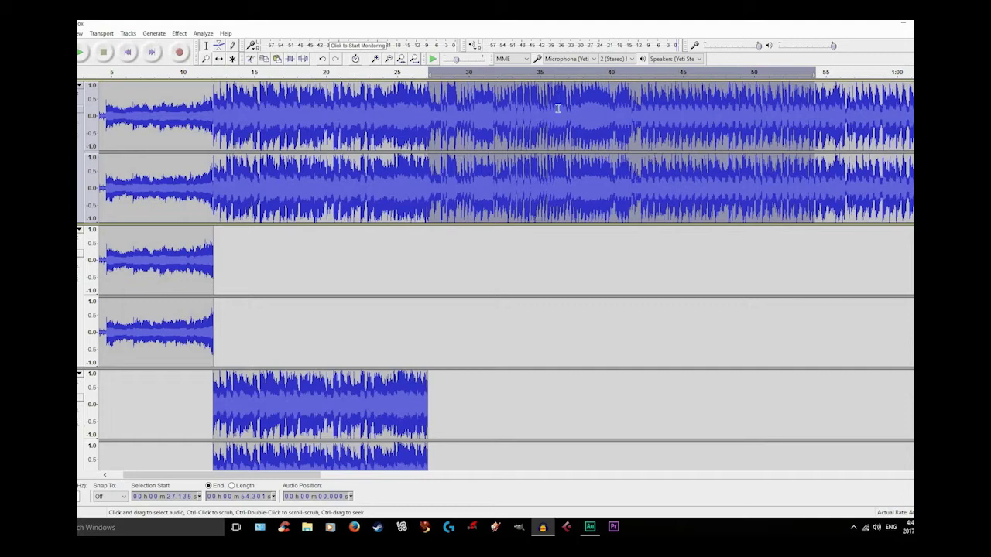
pyautogui.scroll(-2, 462, 277)
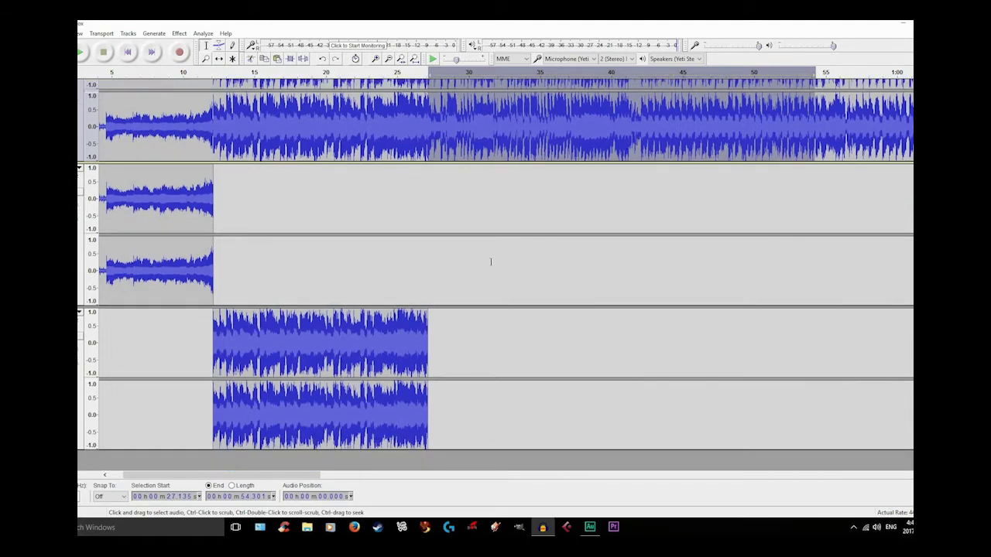
pyautogui.scroll(2, 619, 249)
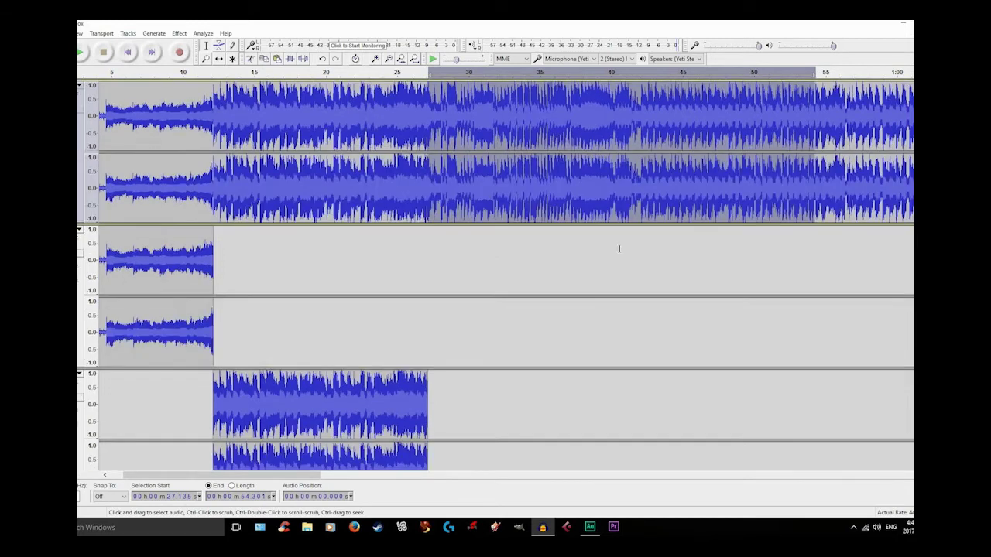
pyautogui.press('space')
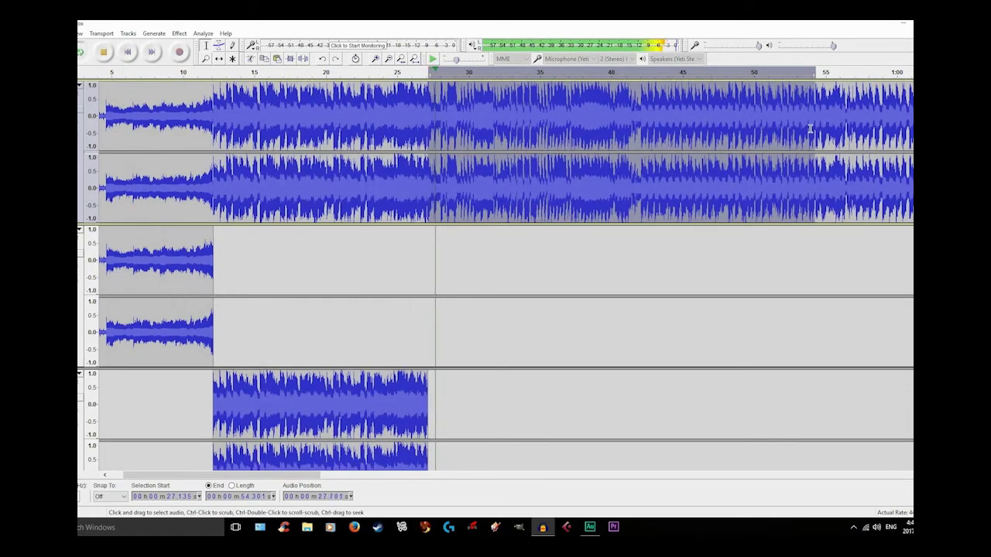
# Shorten the selection so its end sits exactly on the beat onset at about 42.132 s, and stop playback
pyautogui.moveTo(783, 134); pyautogui.dragTo(703, 111)
pyautogui.scroll(3, 633, 112)
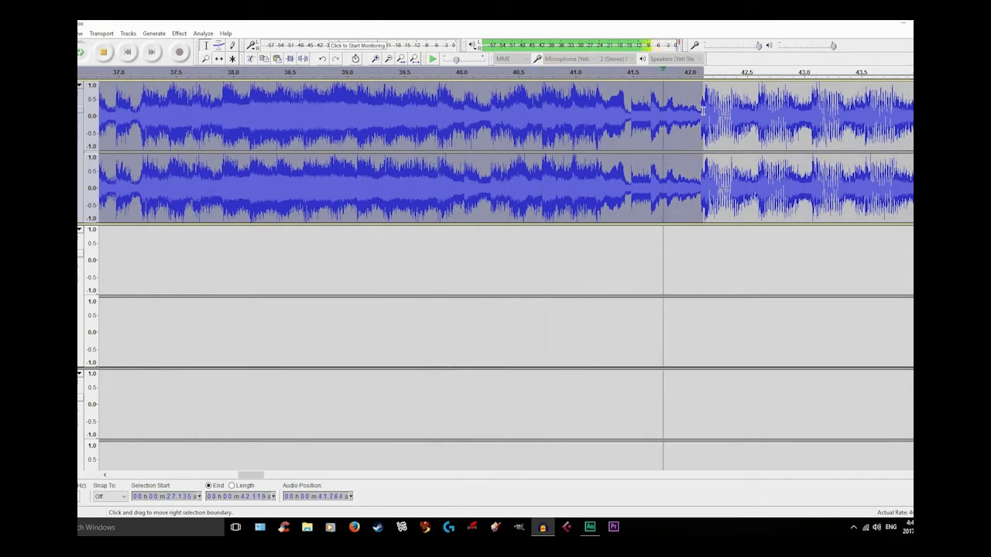
pyautogui.scroll(3, 703, 110)
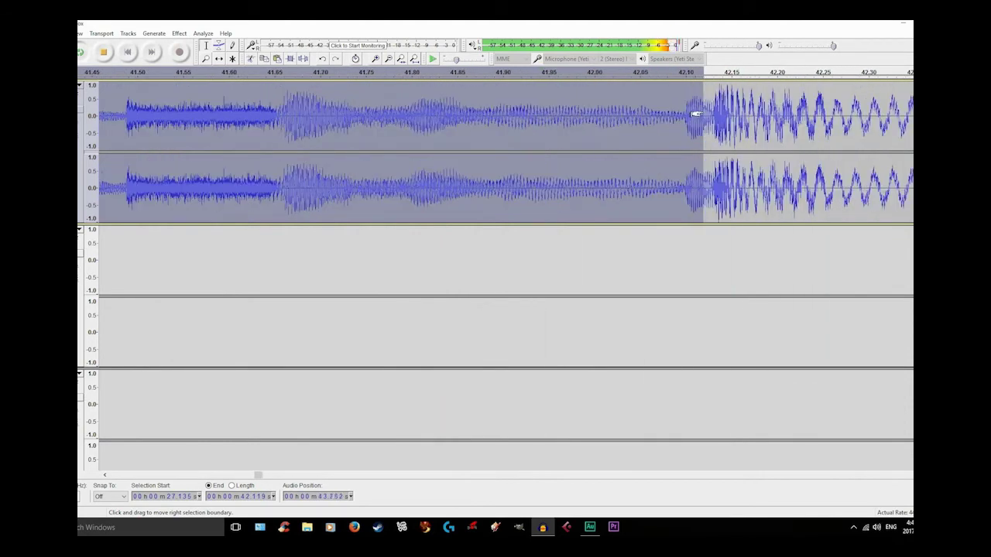
pyautogui.scroll(2, 695, 114)
pyautogui.moveTo(702, 111); pyautogui.dragTo(740, 106)
pyautogui.scroll(3, 749, 103)
pyautogui.scroll(2, 748, 105)
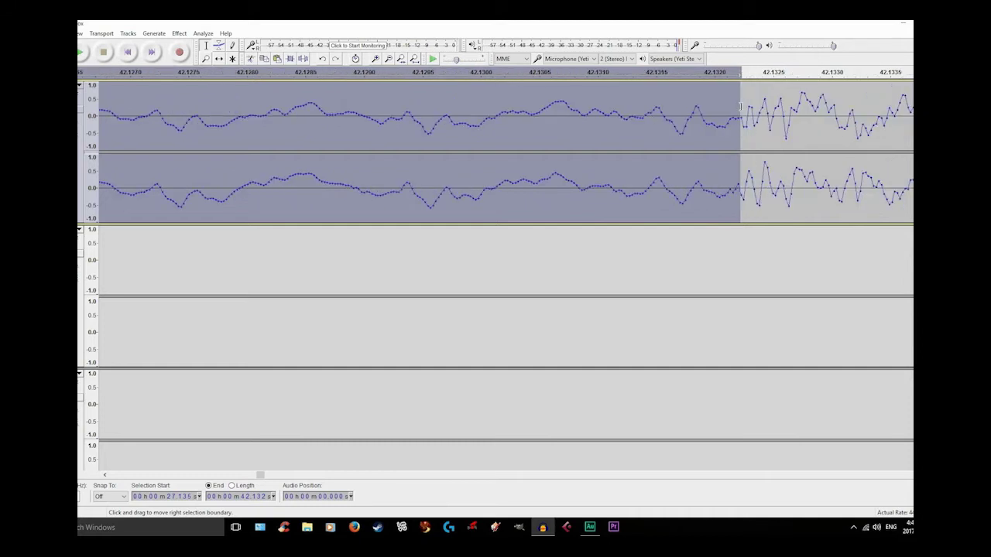
# Check the selection's end against the beat onset and duplicate the section from 27.135 s to 42.132 s into its own track
pyautogui.scroll(-6, 635, 129)
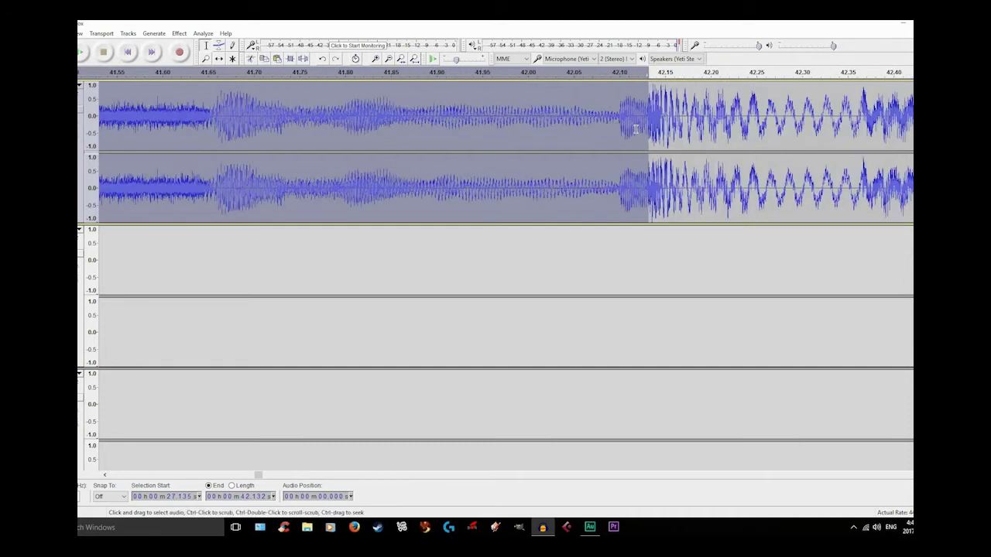
pyautogui.scroll(-1, 635, 129)
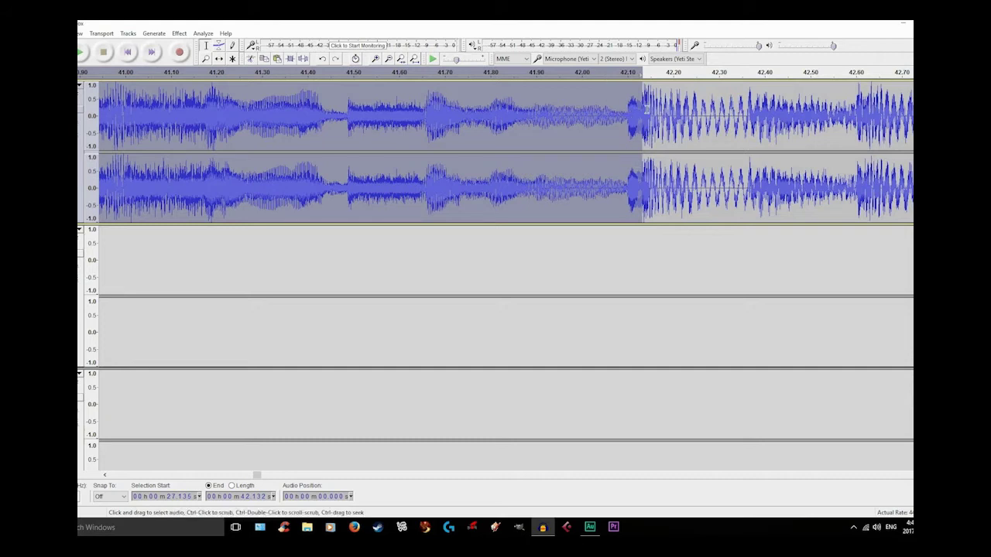
pyautogui.scroll(2, 650, 109)
pyautogui.scroll(2, 538, 132)
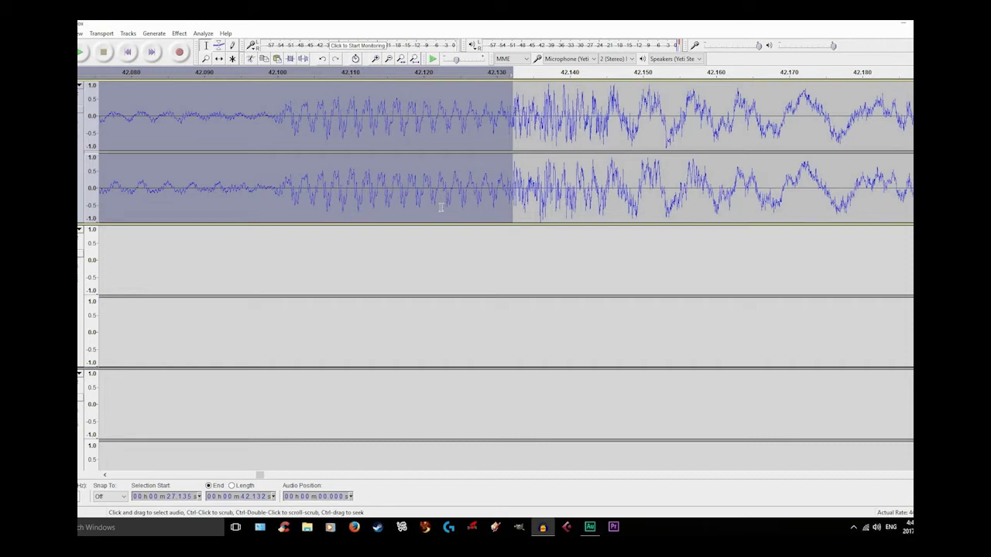
pyautogui.scroll(5, 389, 257)
pyautogui.scroll(-5, 388, 257)
pyautogui.scroll(-3, 398, 157)
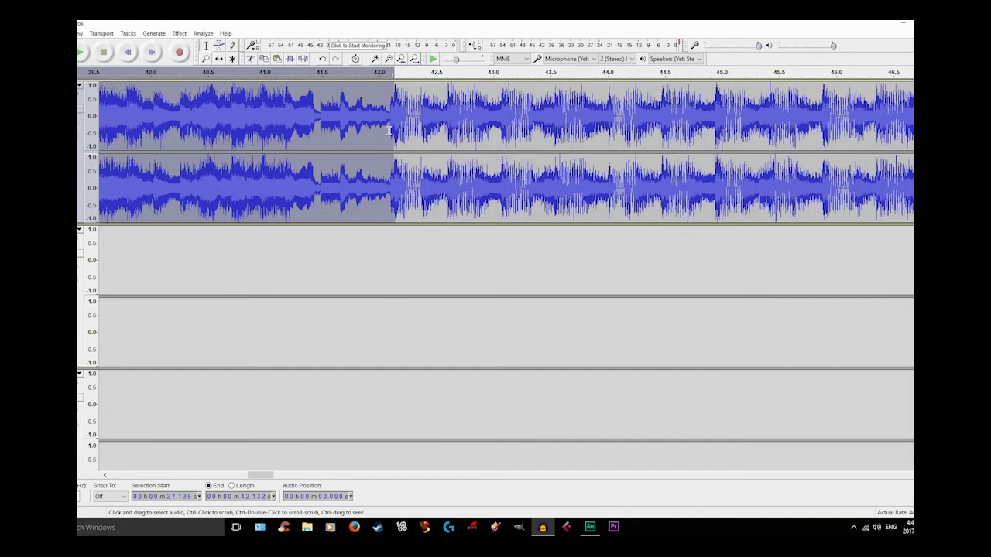
pyautogui.scroll(-1, 390, 130)
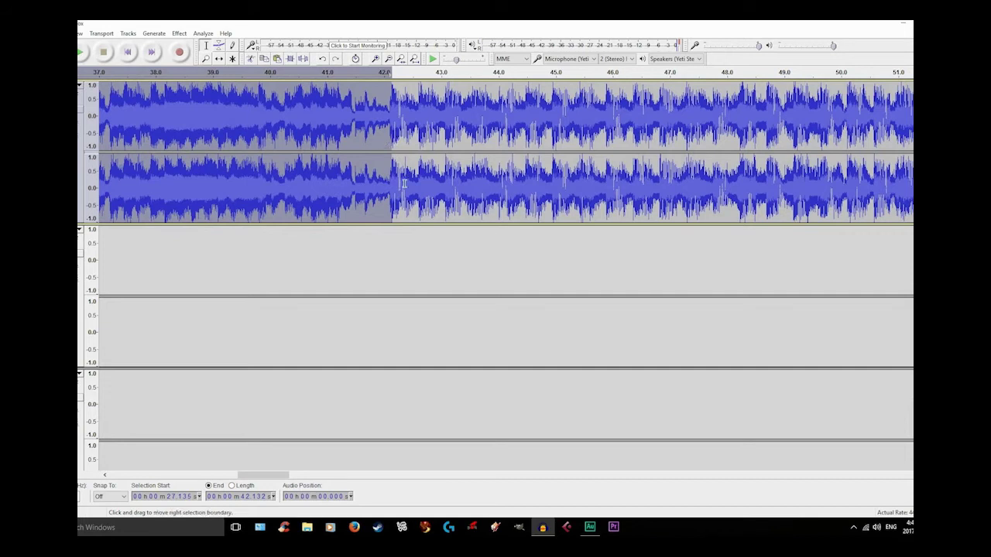
pyautogui.hotkey('ctrl', 'd')
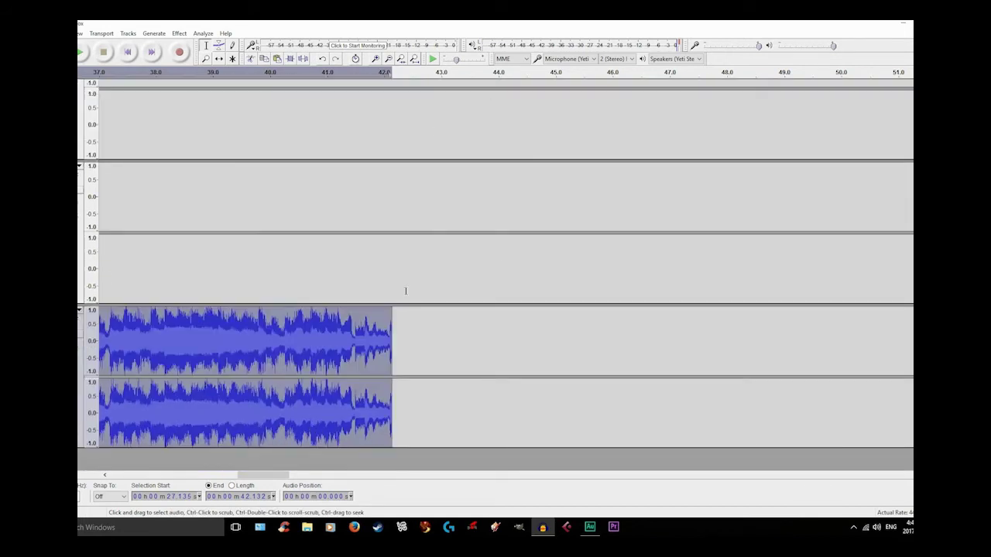
# Select the following section of the original song from 42.132 s onward and play it
pyautogui.scroll(5, 405, 290)
pyautogui.moveTo(389, 132); pyautogui.dragTo(530, 157)
pyautogui.scroll(-2, 756, 120)
pyautogui.hscroll(8, 756, 120)
pyautogui.keyDown('shift'); pyautogui.click(740, 130); pyautogui.keyUp('shift')
pyautogui.press('space')
# Align the selection's end with the beat onset at about 57.142 s, and stop playback
pyautogui.scroll(2, 648, 143)
pyautogui.scroll(1, 648, 143)
pyautogui.scroll(8, 566, 158)
pyautogui.scroll(3, 530, 157)
pyautogui.scroll(-11, 532, 158)
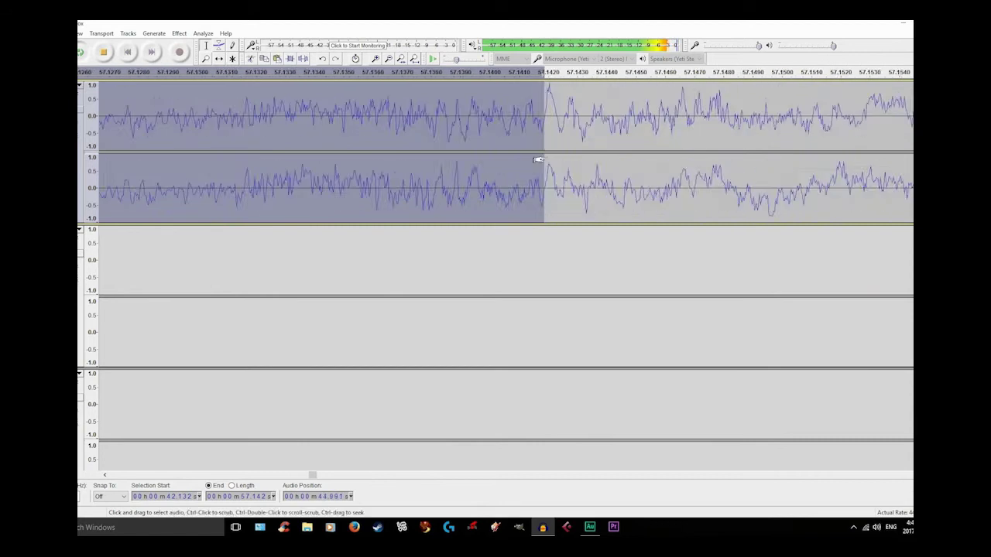
pyautogui.scroll(-2, 539, 159)
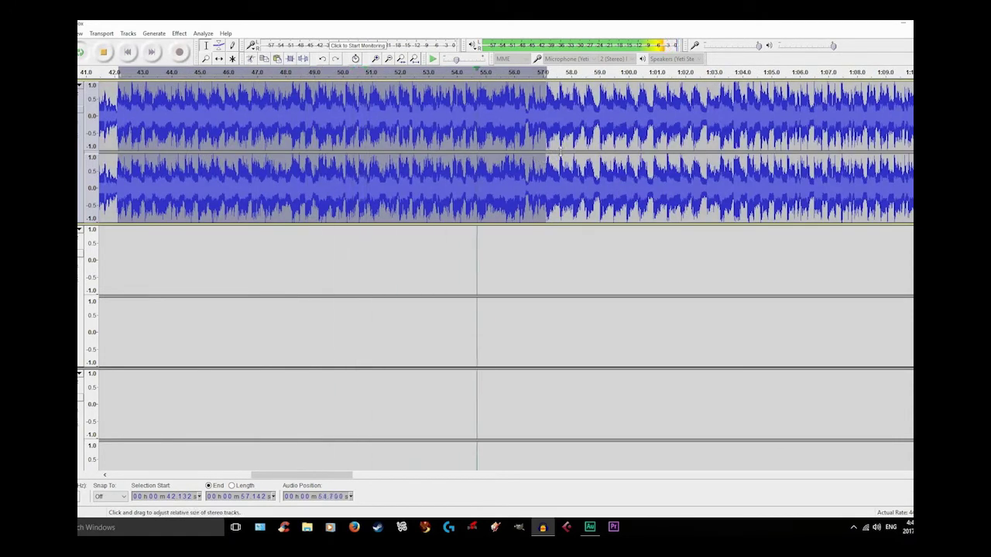
pyautogui.press('space')
# Select the next section of the song from 57.142 s to about 1 min 15.658 s and play it
pyautogui.click(566, 130)
pyautogui.moveTo(547, 127); pyautogui.dragTo(673, 129)
pyautogui.scroll(-1, 719, 129)
pyautogui.press('space')
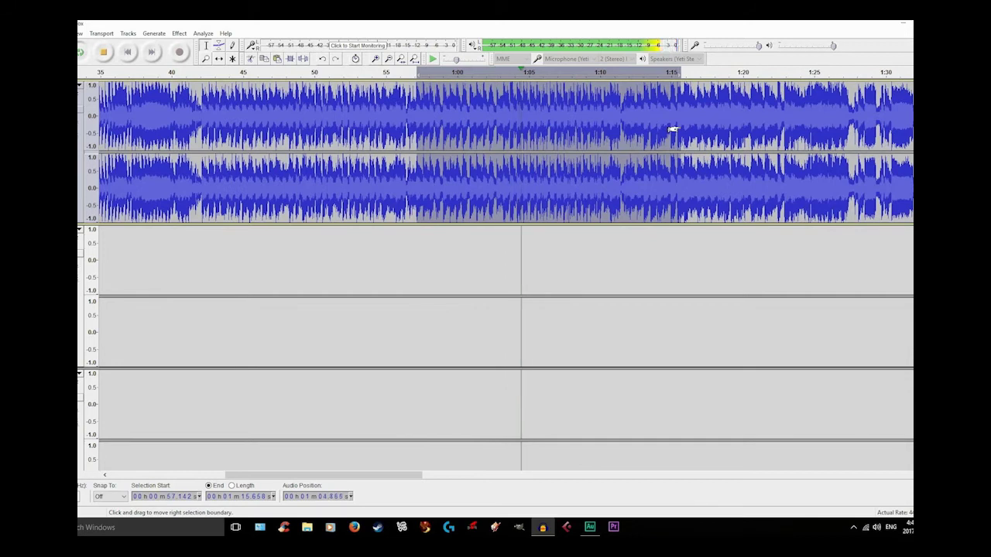
# Move the selection's end back onto the beat onset at about 1 min 12.138 s, and stop playback
pyautogui.moveTo(653, 132); pyautogui.dragTo(571, 120)
pyautogui.scroll(3, 646, 136)
pyautogui.scroll(5, 528, 119)
pyautogui.scroll(2, 522, 119)
pyautogui.scroll(2, 571, 118)
pyautogui.scroll(3, 576, 119)
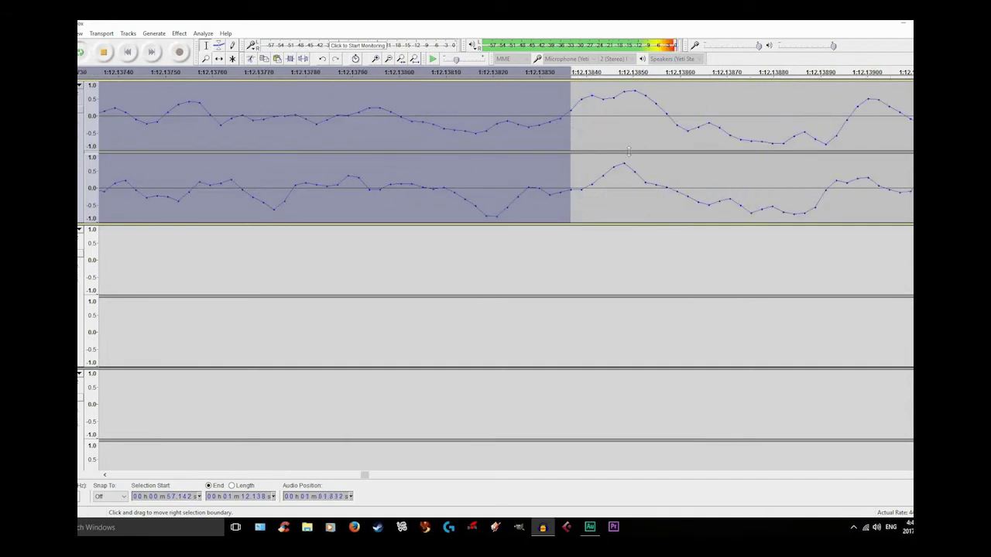
pyautogui.scroll(-8, 618, 122)
pyautogui.press('space')
# Select a new section from 1 min 12.138 s to about 1 min 24.382 s and play it in a loop
pyautogui.click(654, 124)
pyautogui.moveTo(664, 123); pyautogui.dragTo(619, 126)
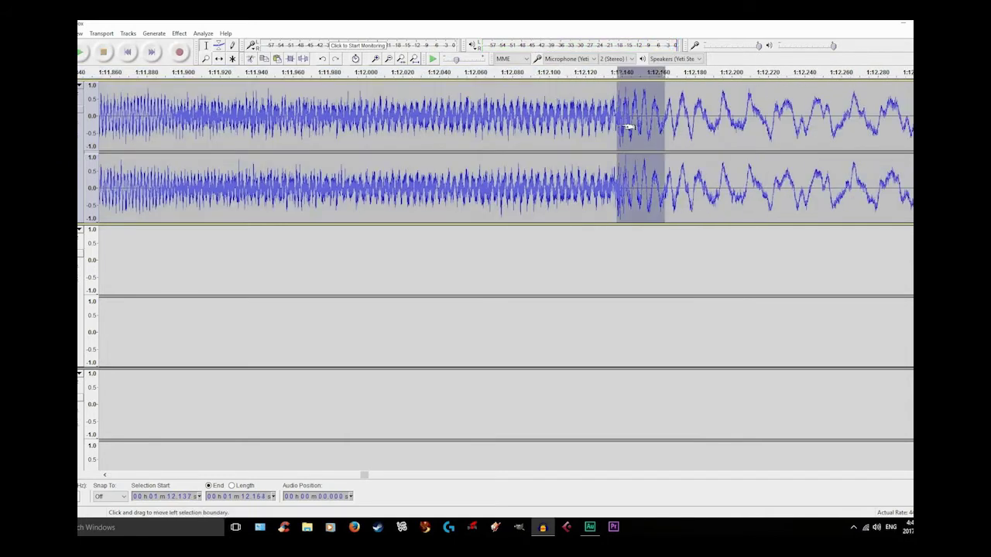
pyautogui.scroll(-7, 763, 139)
pyautogui.moveTo(754, 143); pyautogui.dragTo(730, 126)
pyautogui.hscroll(4, 743, 132)
pyautogui.hotkey('shift', 'space')
pyautogui.keyDown('shift'); pyautogui.click(384, 131); pyautogui.keyUp('shift')
pyautogui.hscroll(-3, 418, 128)
pyautogui.keyDown('shift'); pyautogui.click(430, 125); pyautogui.keyUp('shift')
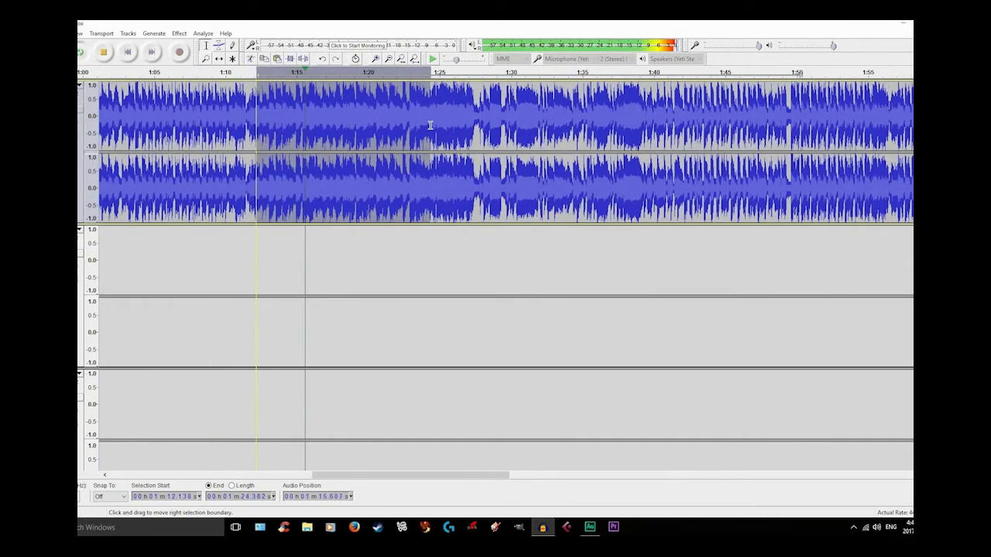
# Extend the selection's end to about 1 min 27.196 s and compare it with the beat change in the waveform
pyautogui.moveTo(430, 125)
pyautogui.mouseDown()
pyautogui.moveTo(489, 131)
pyautogui.moveTo(397, 132)
pyautogui.moveTo(449, 127)
pyautogui.mouseUp()
pyautogui.scroll(2, 489, 131)
pyautogui.scroll(1, 396, 132)
pyautogui.scroll(1, 418, 130)
pyautogui.scroll(1, 428, 128)
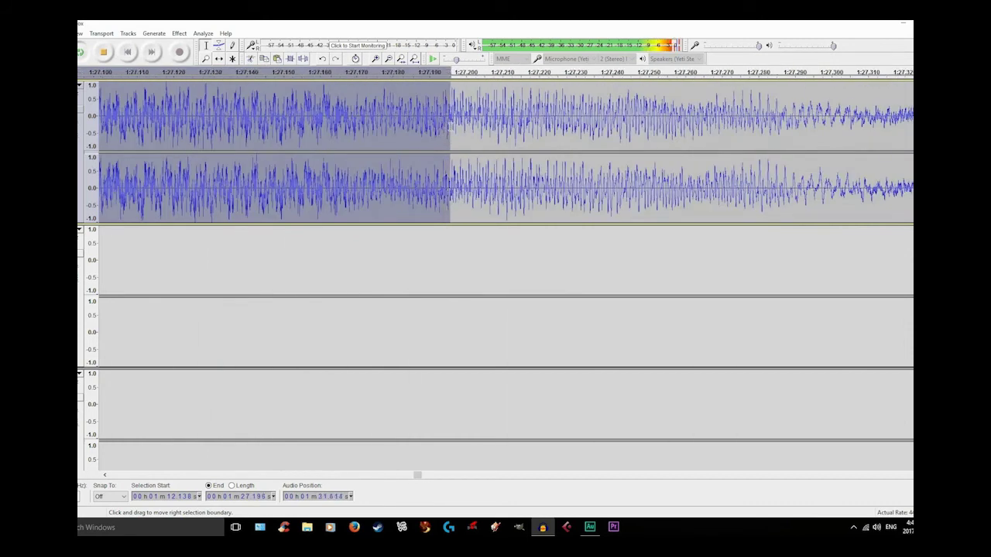
pyautogui.scroll(1, 449, 128)
pyautogui.scroll(-6, 443, 131)
pyautogui.scroll(2, 443, 131)
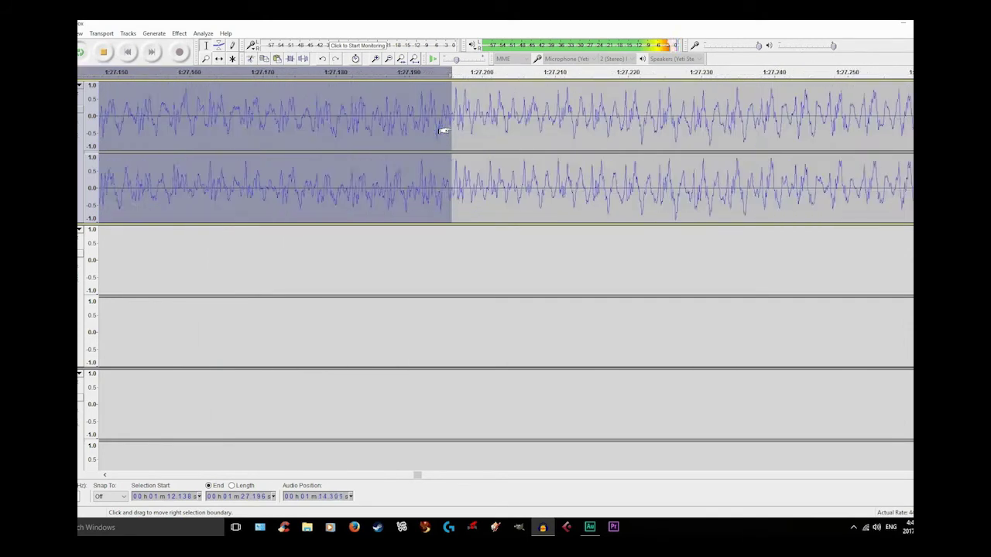
pyautogui.scroll(-3, 443, 130)
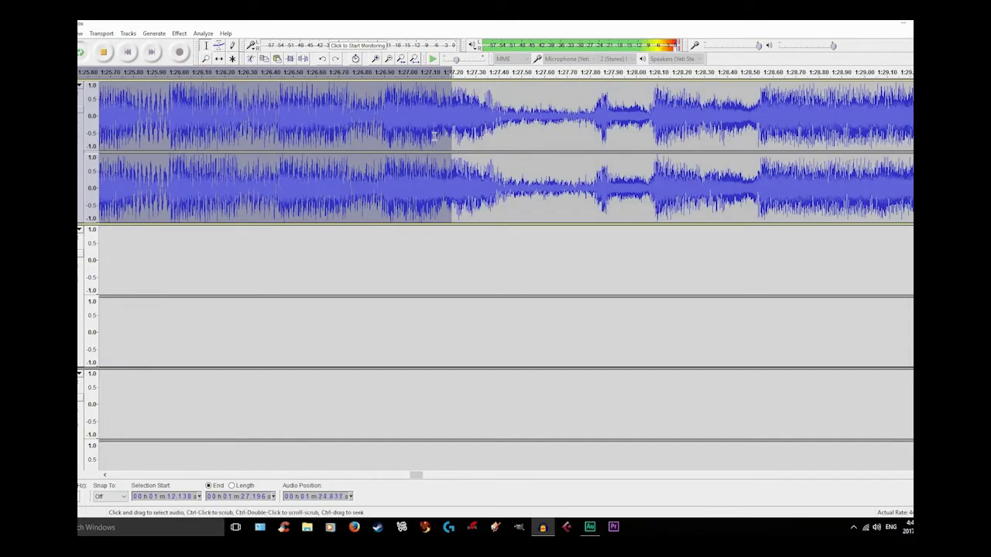
# Move the selection's end back to the beat change at about 1 min 27.141 s while playing the section
pyautogui.scroll(3, 457, 155)
pyautogui.moveTo(458, 128); pyautogui.dragTo(353, 124)
pyautogui.scroll(-4, 353, 125)
pyautogui.press('space')
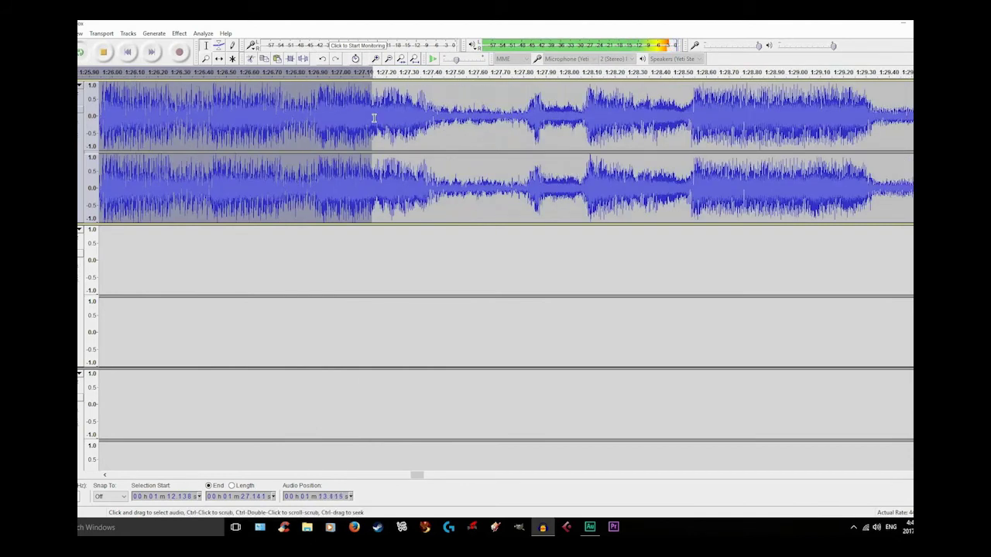
pyautogui.hscroll(-5, 367, 121)
pyautogui.scroll(5, 495, 108)
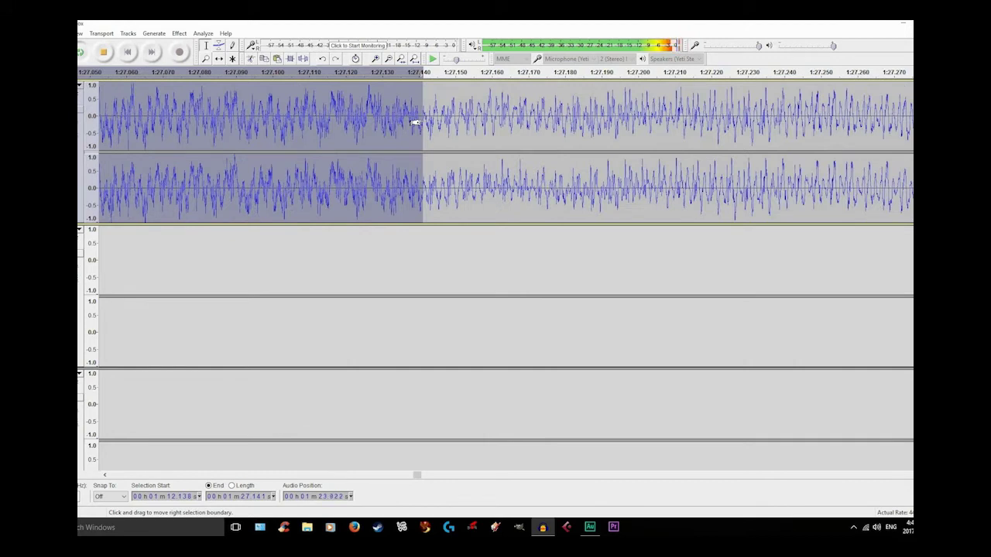
# Stop playback, select the following section starting at 1 min 27.141 s and play it in a loop
pyautogui.press('space')
pyautogui.moveTo(425, 122); pyautogui.dragTo(513, 122)
pyautogui.scroll(-10, 681, 134)
pyautogui.hotkey('shift', 'space')
# Align the selection's end with the beat onset at about 1 min 42.135 s, and stop playback
pyautogui.scroll(2, 470, 131)
pyautogui.scroll(3, 446, 128)
pyautogui.scroll(6, 485, 123)
pyautogui.scroll(5, 511, 122)
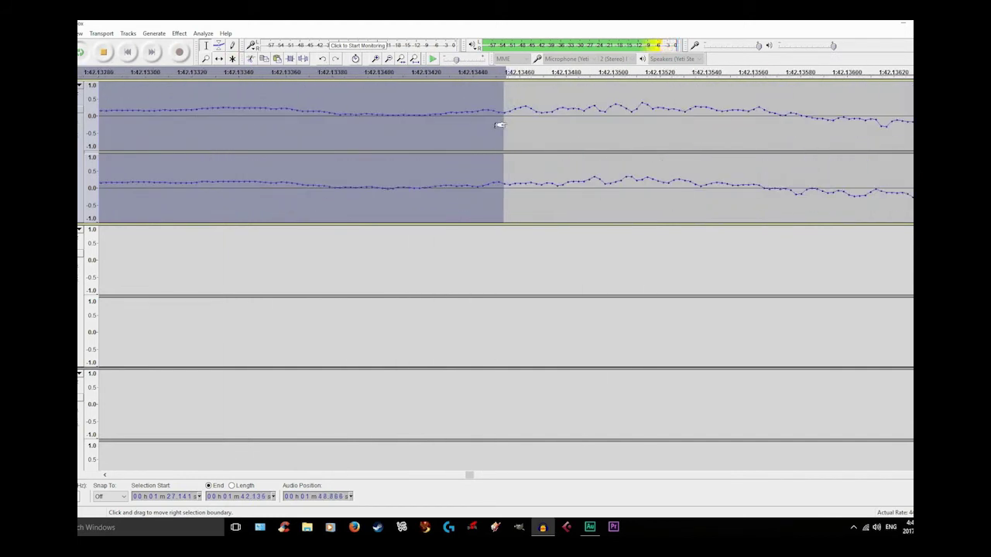
pyautogui.scroll(-15, 562, 125)
pyautogui.press('space')
# Select the next section of the song starting at 1 min 42.135 s and play it in a loop
pyautogui.click(579, 118)
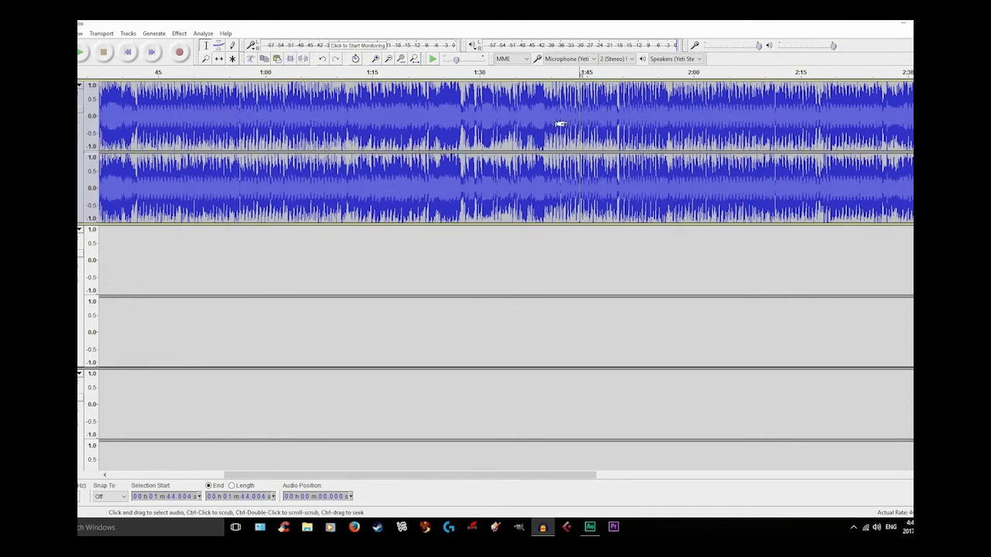
pyautogui.moveTo(565, 117); pyautogui.dragTo(854, 111)
pyautogui.scroll(-1, 840, 124)
pyautogui.moveTo(609, 130); pyautogui.dragTo(579, 150)
pyautogui.hotkey('shift', 'space')
# Place the selection's end on the beat onset at about 1 min 57.133 s and play the section in a loop
pyautogui.scroll(3, 518, 135)
pyautogui.hscroll(-3, 442, 136)
pyautogui.scroll(2, 579, 125)
pyautogui.scroll(5, 635, 137)
pyautogui.scroll(3, 624, 139)
pyautogui.scroll(2, 609, 139)
pyautogui.press('space')
pyautogui.scroll(-5, 609, 146)
pyautogui.hotkey('shift', 'space')
pyautogui.scroll(3, 602, 147)
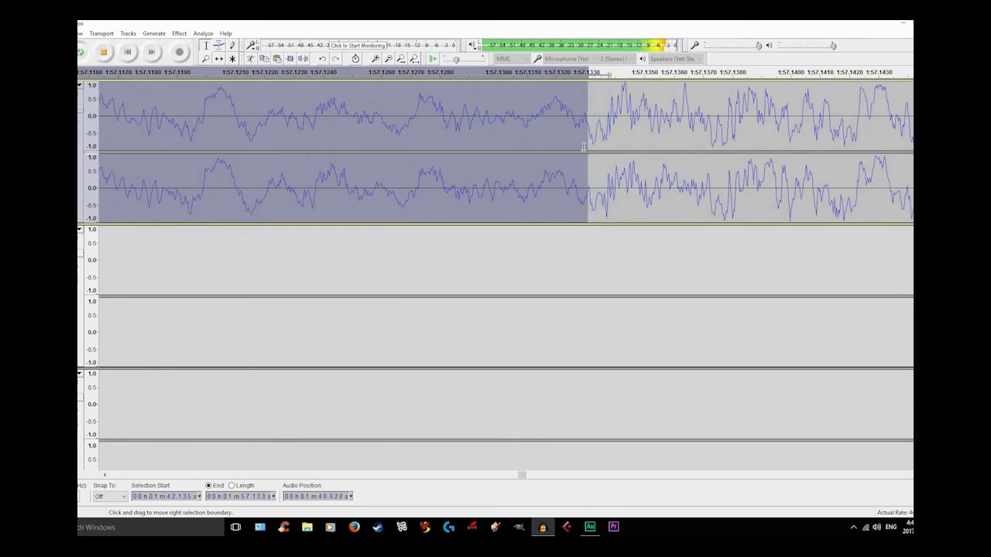
# Select the next section from 1 min 57.133 s to about 2 min 9.799 s and play it in a loop
pyautogui.scroll(-10, 572, 147)
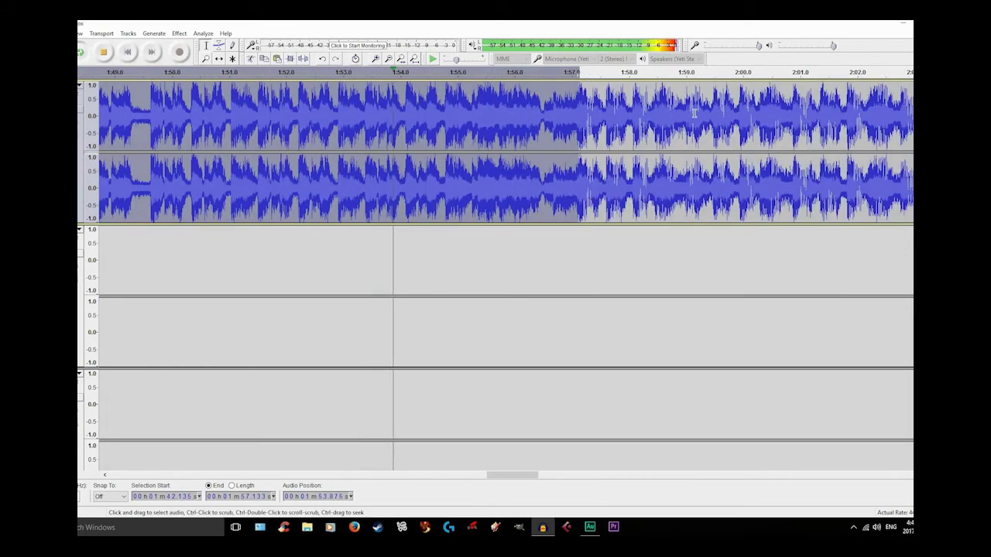
pyautogui.moveTo(582, 118); pyautogui.dragTo(657, 116)
pyautogui.scroll(-2, 868, 119)
pyautogui.hotkey('shift', 'space')
# Move the selection's end onto the beat onset at about 2 min 12.133 s while listening
pyautogui.scroll(2, 635, 117)
pyautogui.scroll(1, 657, 116)
pyautogui.hscroll(3, 657, 116)
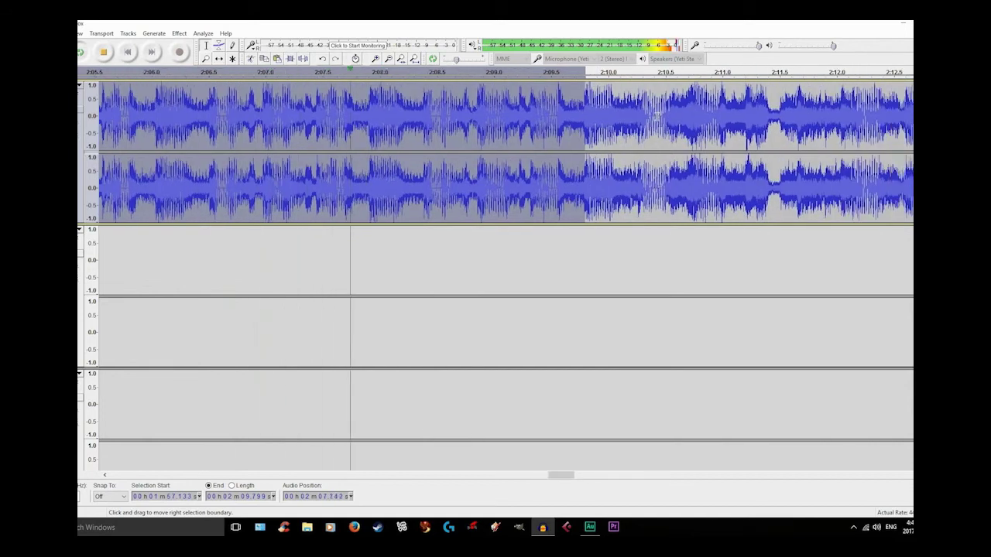
pyautogui.moveTo(657, 117); pyautogui.dragTo(576, 112)
pyautogui.scroll(6, 539, 115)
pyautogui.scroll(2, 546, 116)
pyautogui.scroll(-5, 568, 114)
pyautogui.scroll(5, 567, 114)
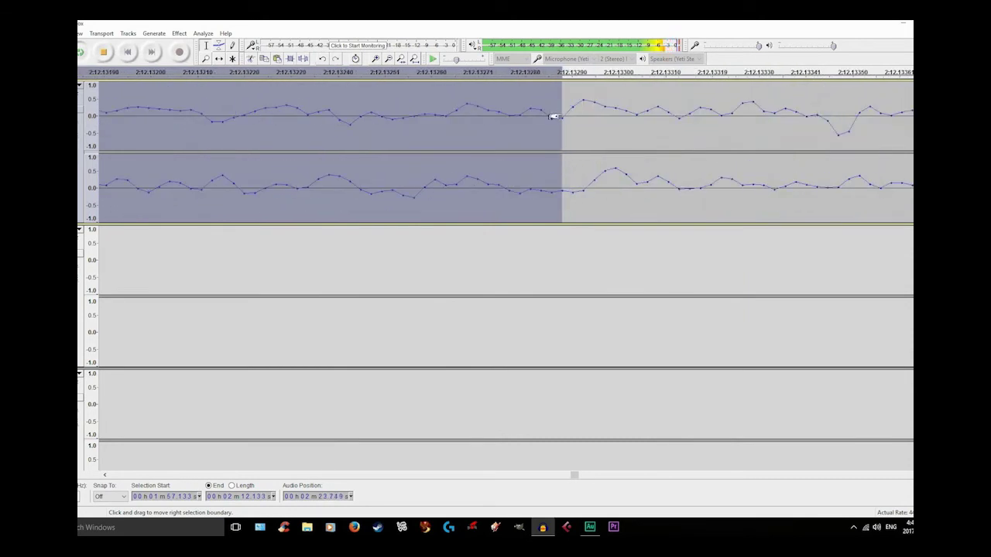
# Stop playback and select the next part of the song from 2 min 12.133 s to about 2 min 55.673 s
pyautogui.scroll(-8, 588, 116)
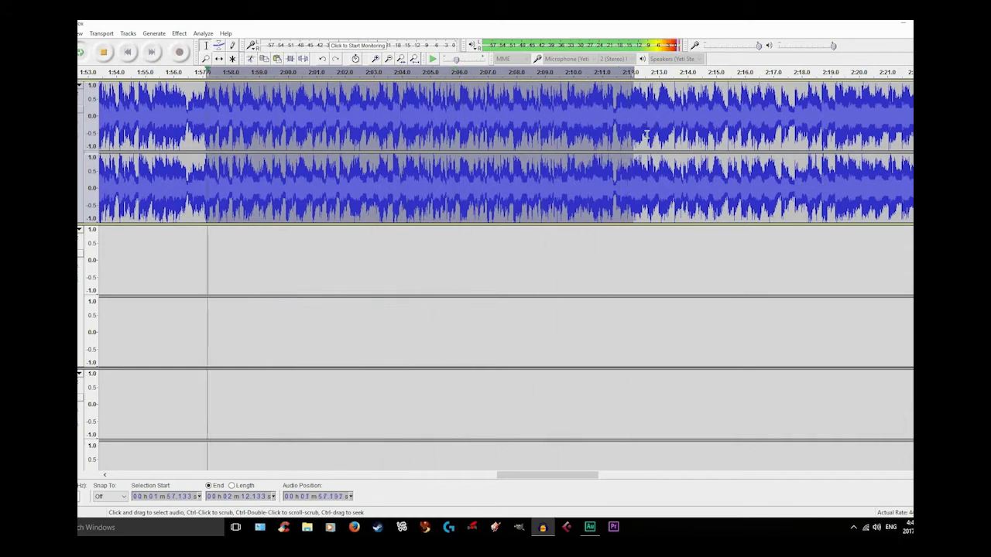
pyautogui.click(647, 136)
pyautogui.moveTo(633, 135); pyautogui.dragTo(816, 135)
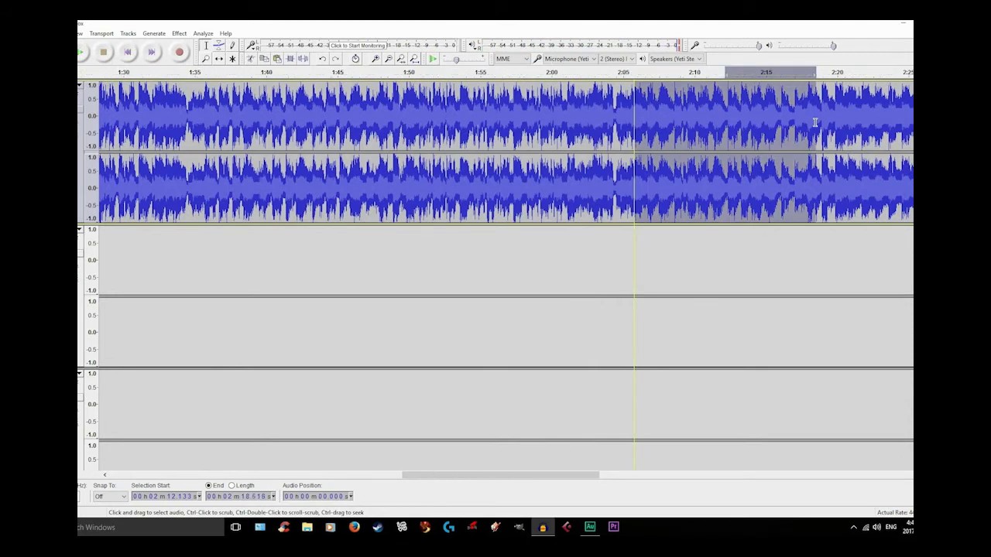
pyautogui.hotkey('ctrl', 'f')
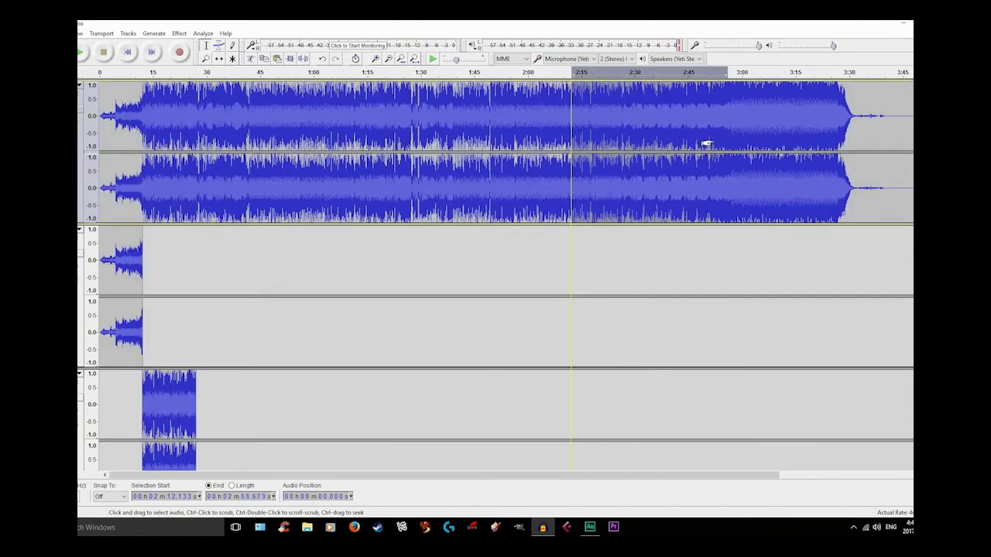
# Play the section in a loop and move the selection's end onto the beat onset at about 2 min 27.090 s
pyautogui.press('space')
pyautogui.moveTo(703, 144); pyautogui.dragTo(690, 120)
pyautogui.scroll(5, 604, 139)
pyautogui.scroll(2, 694, 120)
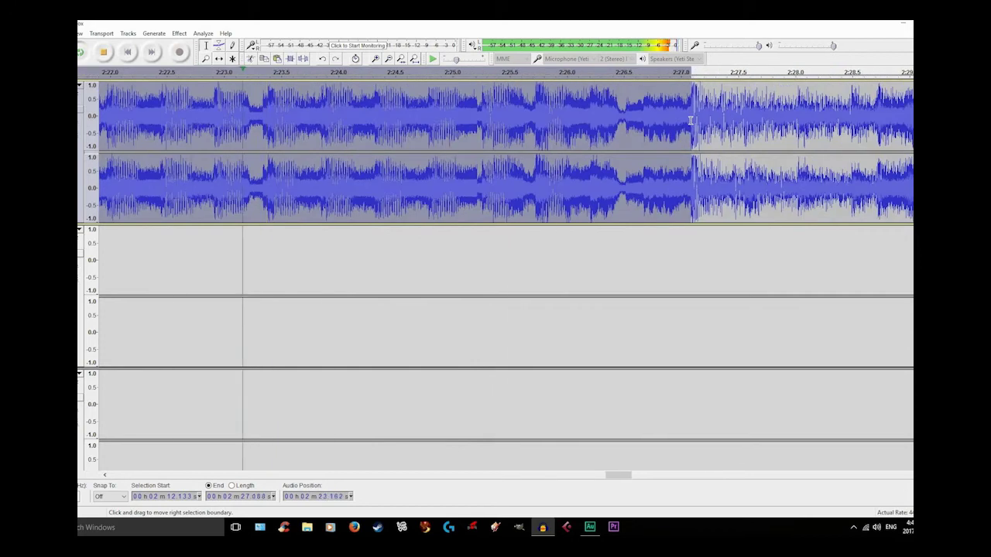
pyautogui.hscroll(6, 690, 121)
pyautogui.moveTo(548, 128)
pyautogui.mouseDown()
pyautogui.moveTo(571, 138)
pyautogui.moveTo(793, 133)
pyautogui.moveTo(543, 133)
pyautogui.mouseUp()
pyautogui.scroll(3, 548, 132)
pyautogui.scroll(3, 550, 135)
# Select the next section from 2 min 27.090 s to about 2 min 48.865 s and play it in a loop
pyautogui.scroll(-14, 793, 133)
pyautogui.hscroll(14, 790, 133)
pyautogui.press('space')
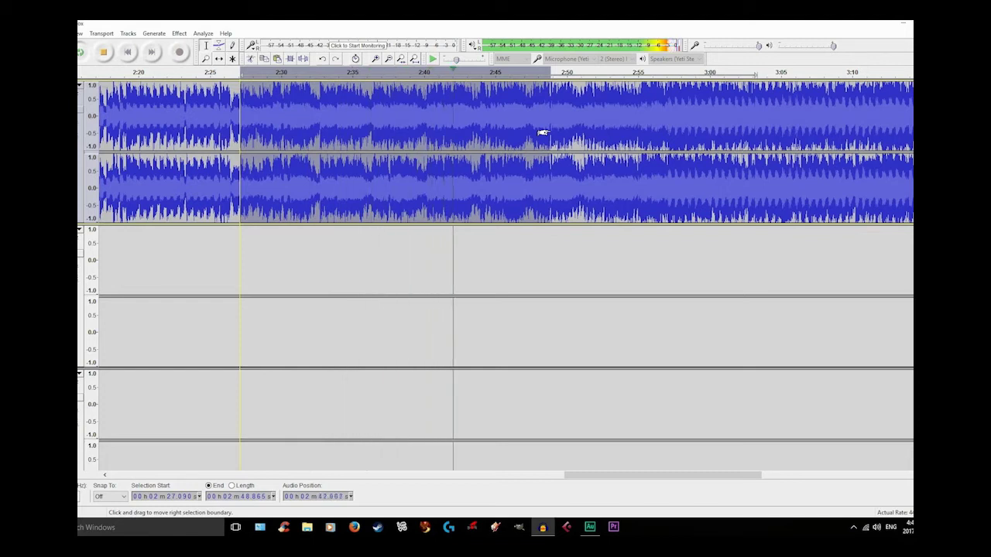
# Move the selection's end back to about 2 min 42.130 s while the section plays
pyautogui.scroll(4, 543, 134)
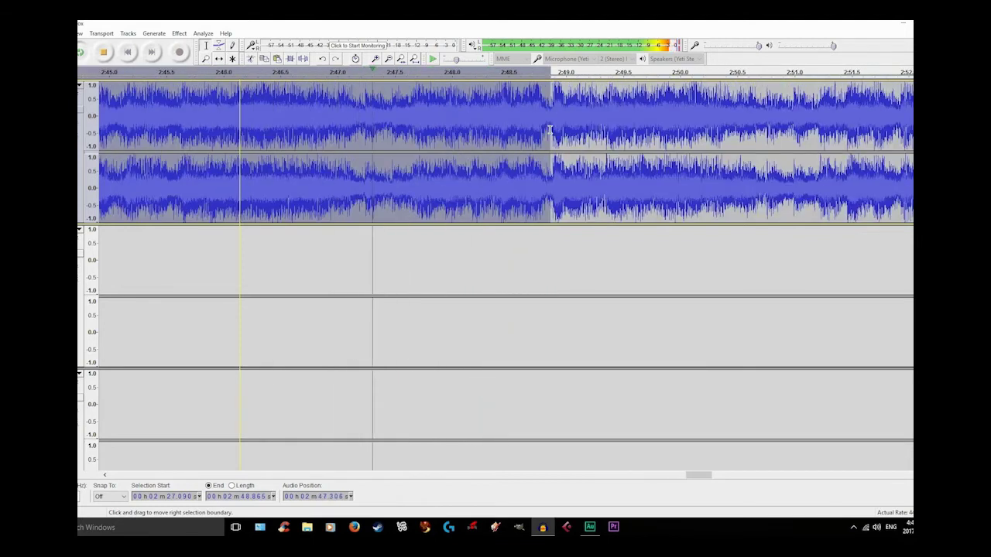
pyautogui.moveTo(549, 131); pyautogui.dragTo(498, 132)
pyautogui.scroll(-2, 551, 130)
pyautogui.moveTo(625, 129); pyautogui.dragTo(587, 129)
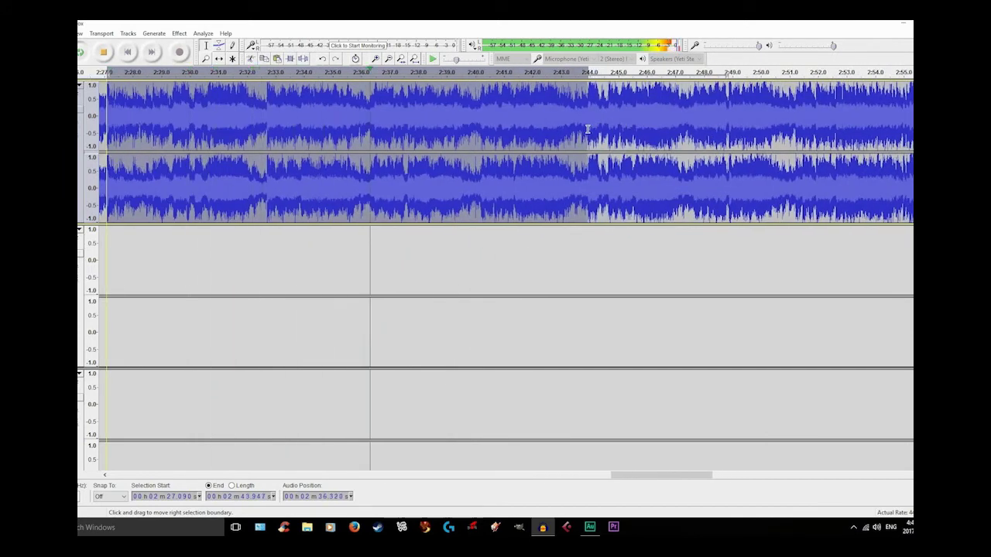
pyautogui.scroll(3, 587, 129)
pyautogui.moveTo(588, 129); pyautogui.dragTo(311, 109)
pyautogui.scroll(3, 170, 110)
pyautogui.scroll(-1, 164, 111)
pyautogui.scroll(-3, 284, 111)
pyautogui.scroll(3, 284, 111)
pyautogui.scroll(3, 296, 110)
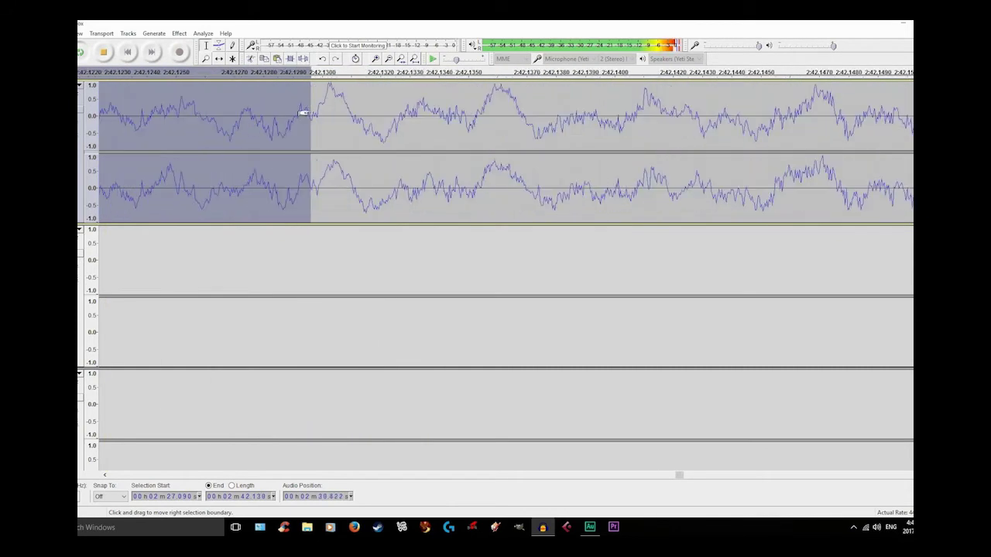
# Refine the selection's end onto the beat onset at about 2 min 42.090 s and listen to the loop
pyautogui.scroll(-6, 389, 112)
pyautogui.scroll(4, 489, 118)
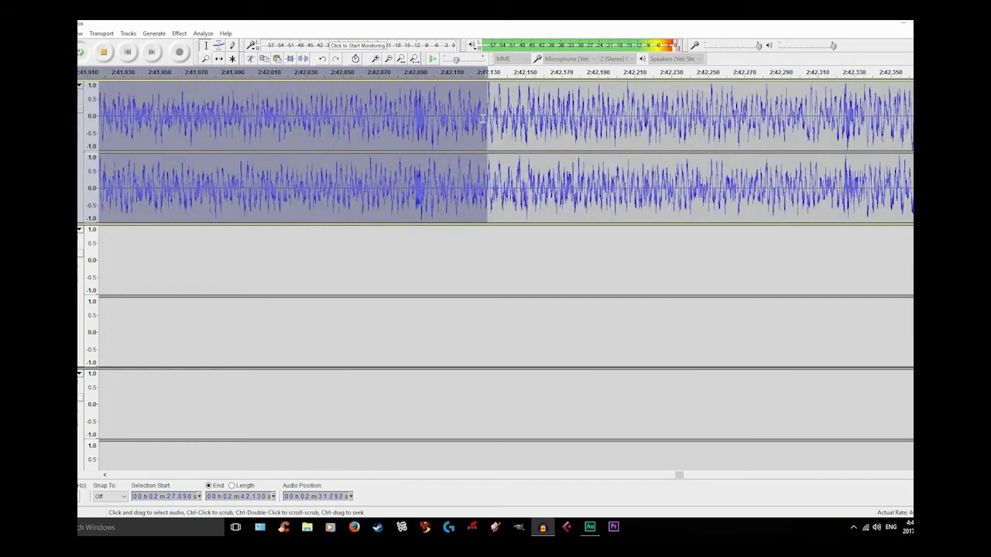
pyautogui.scroll(1, 486, 118)
pyautogui.scroll(-3, 485, 118)
pyautogui.scroll(1, 480, 120)
pyautogui.moveTo(481, 120); pyautogui.dragTo(501, 123)
pyautogui.scroll(3, 449, 122)
pyautogui.scroll(3, 462, 123)
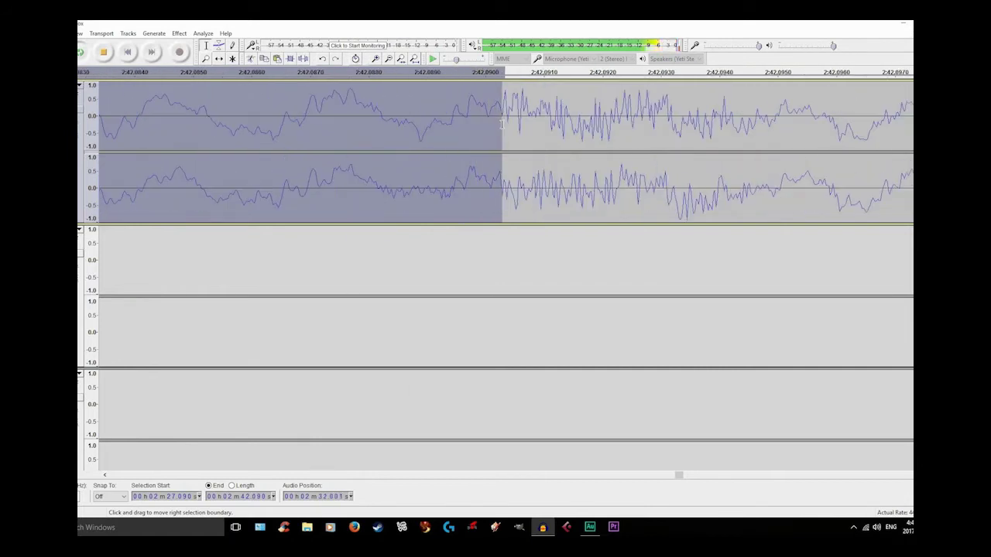
pyautogui.scroll(-2, 502, 124)
pyautogui.scroll(-5, 536, 139)
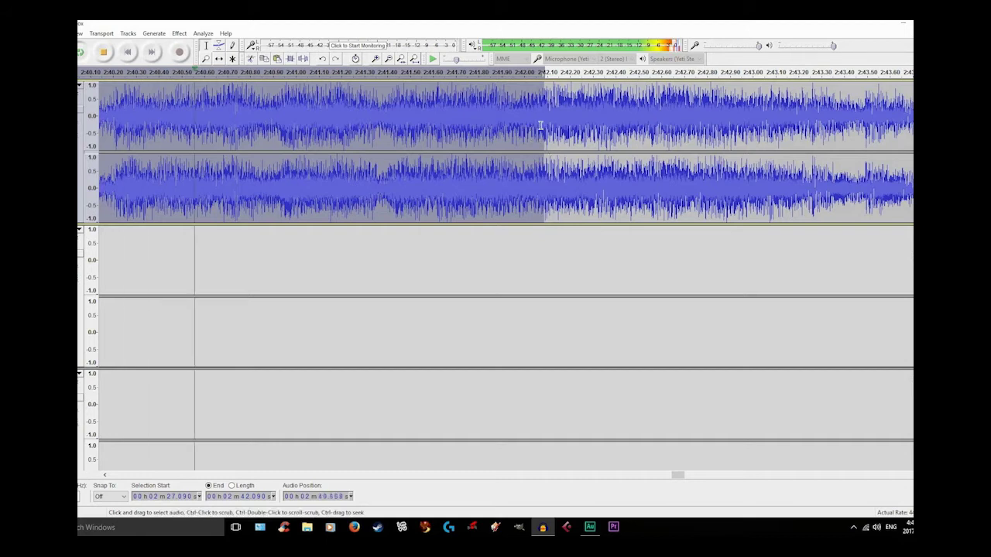
# Select the next section from 2 min 42.090 s to about 3 min 1.993 s and play it in a loop
pyautogui.click(557, 130)
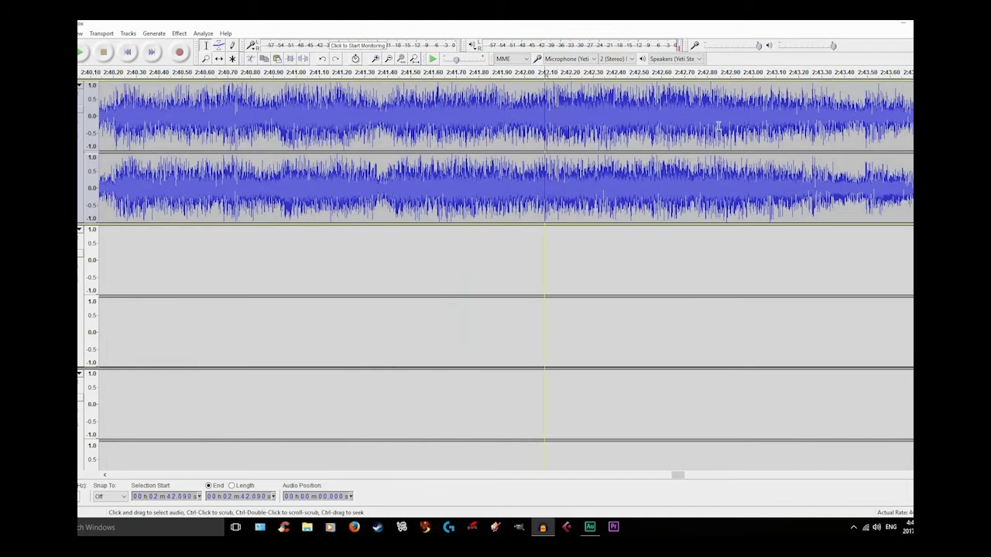
pyautogui.keyDown('shift'); pyautogui.click(718, 127); pyautogui.keyUp('shift')
pyautogui.scroll(-4, 718, 126)
pyautogui.hscroll(5, 720, 124)
pyautogui.keyDown('shift'); pyautogui.click(719, 122); pyautogui.keyUp('shift')
pyautogui.hscroll(5, 730, 122)
pyautogui.keyDown('shift'); pyautogui.click(730, 124); pyautogui.keyUp('shift')
pyautogui.keyDown('shift'); pyautogui.click(738, 127); pyautogui.keyUp('shift')
pyautogui.hotkey('shift', 'space')
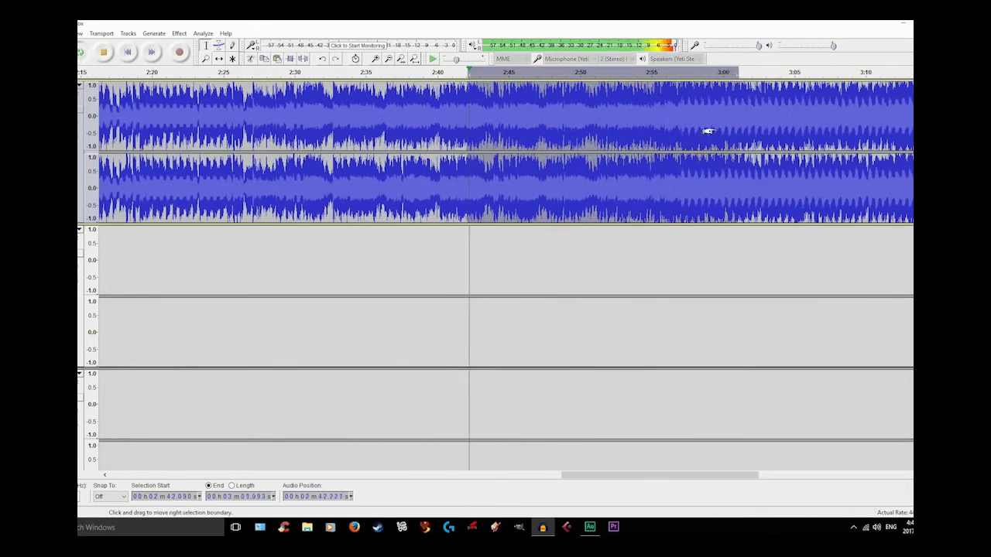
# Place the selection's end on the beat onset at about 2 min 57.091 s while listening
pyautogui.moveTo(707, 131); pyautogui.dragTo(646, 142)
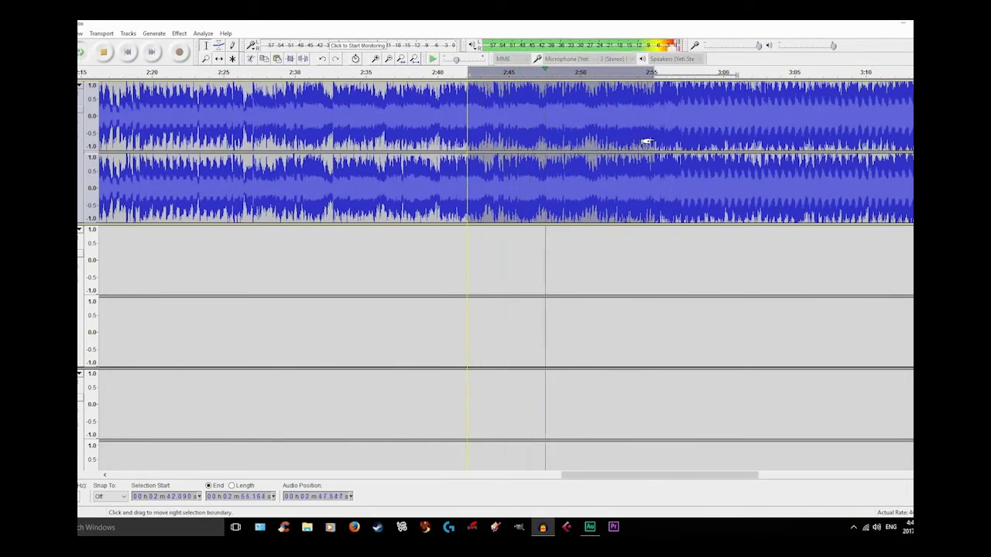
pyautogui.scroll(2, 647, 142)
pyautogui.moveTo(648, 141)
pyautogui.mouseDown()
pyautogui.moveTo(532, 136)
pyautogui.moveTo(641, 133)
pyautogui.mouseUp()
pyautogui.scroll(2, 642, 134)
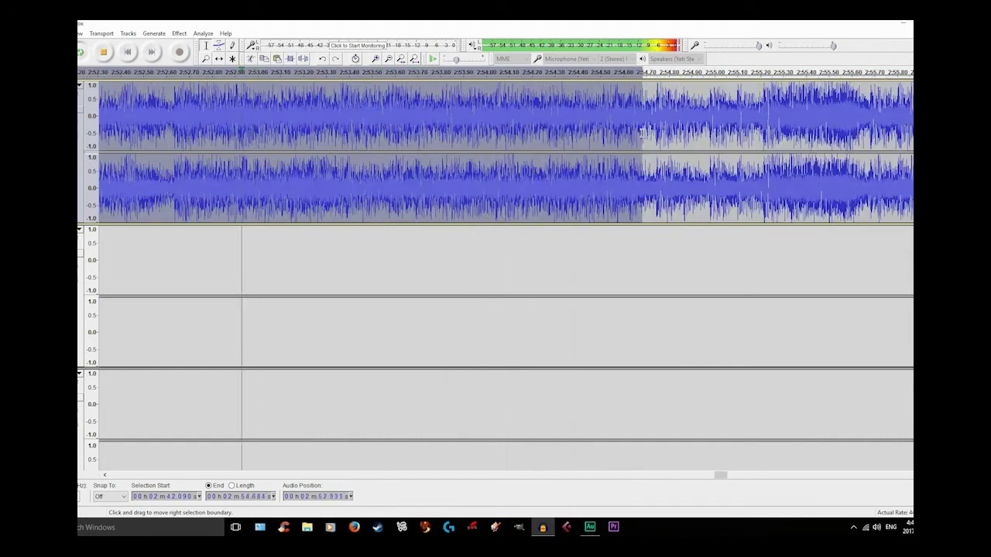
pyautogui.hscroll(5, 641, 133)
pyautogui.keyDown('shift'); pyautogui.click(783, 139); pyautogui.keyUp('shift')
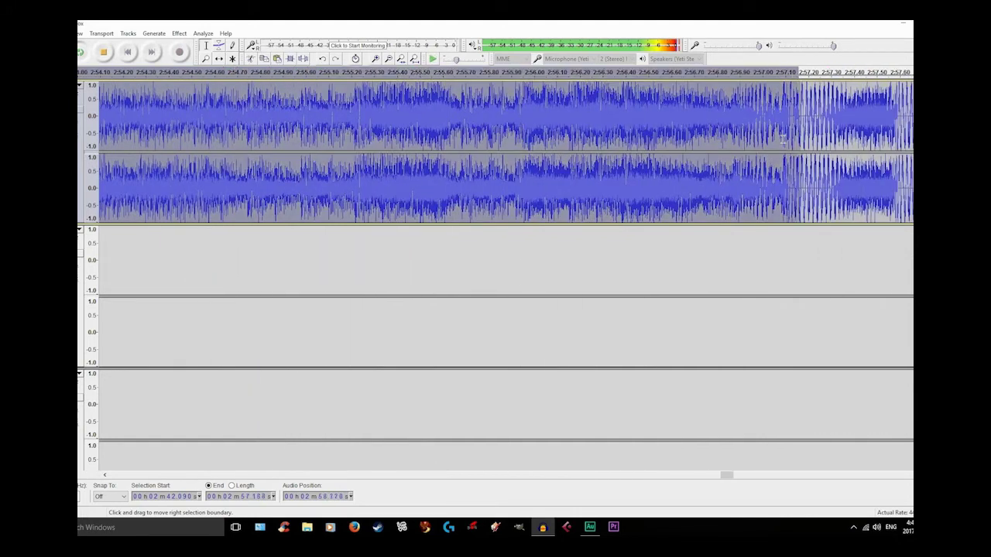
pyautogui.scroll(8, 783, 139)
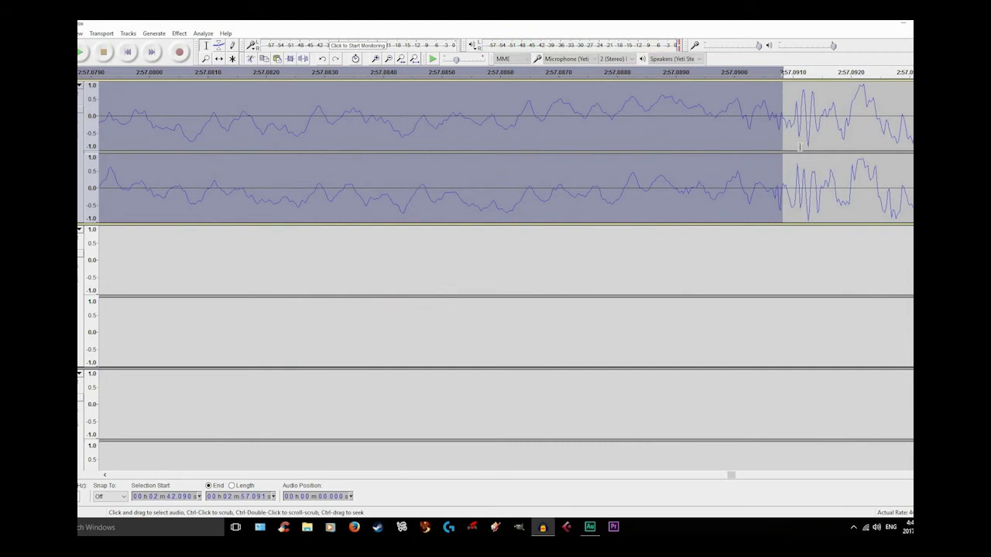
# Select the next section from 2 min 57.091 s to about 3 min 18.913 s and play it in a loop
pyautogui.click(783, 139)
pyautogui.scroll(-4, 868, 155)
pyautogui.scroll(-7, 868, 154)
pyautogui.hscroll(14, 863, 156)
pyautogui.moveTo(868, 155); pyautogui.dragTo(740, 164)
pyautogui.scroll(-1, 785, 159)
pyautogui.hscroll(3, 783, 159)
pyautogui.press('space')
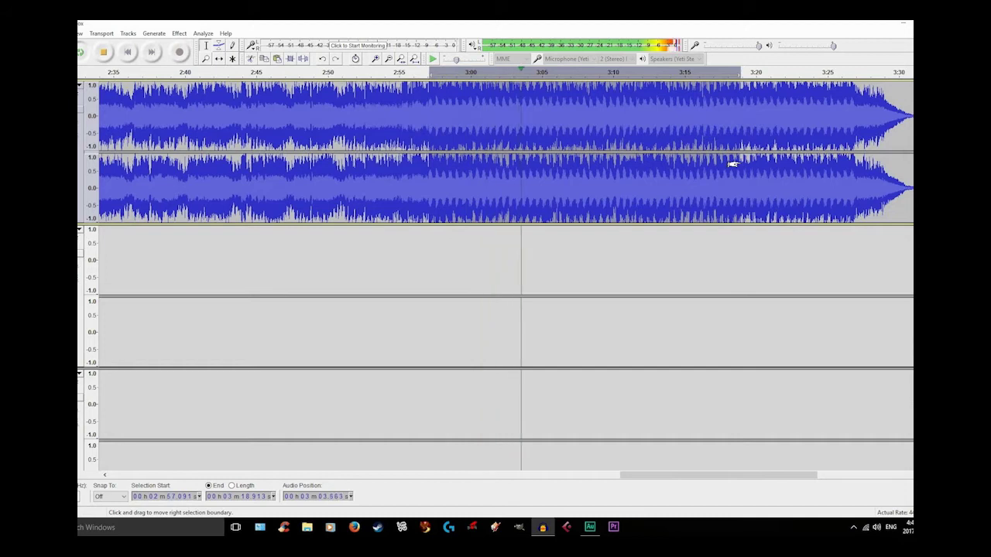
# Move the selection's end onto the beat onset at about 3 min 12.093 s and listen to the loop
pyautogui.moveTo(675, 179); pyautogui.dragTo(409, 220)
pyautogui.scroll(1, 712, 176)
pyautogui.scroll(1, 711, 176)
pyautogui.scroll(8, 427, 218)
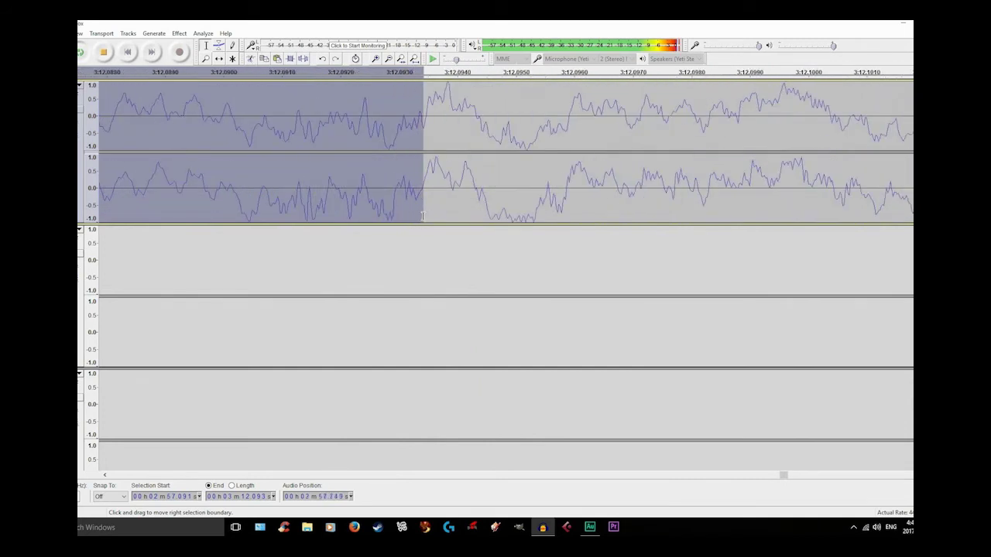
pyautogui.scroll(2, 422, 216)
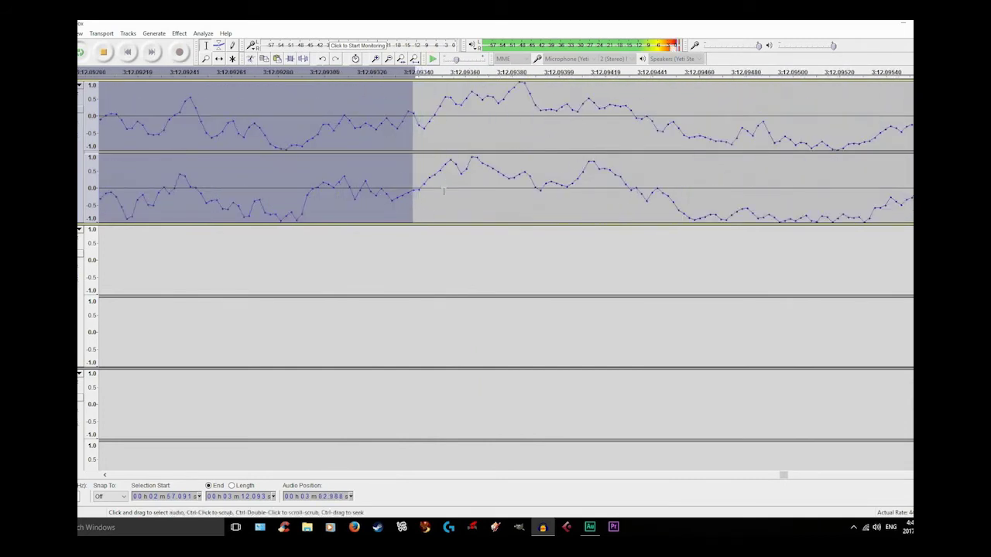
pyautogui.scroll(-11, 435, 194)
pyautogui.scroll(2, 434, 111)
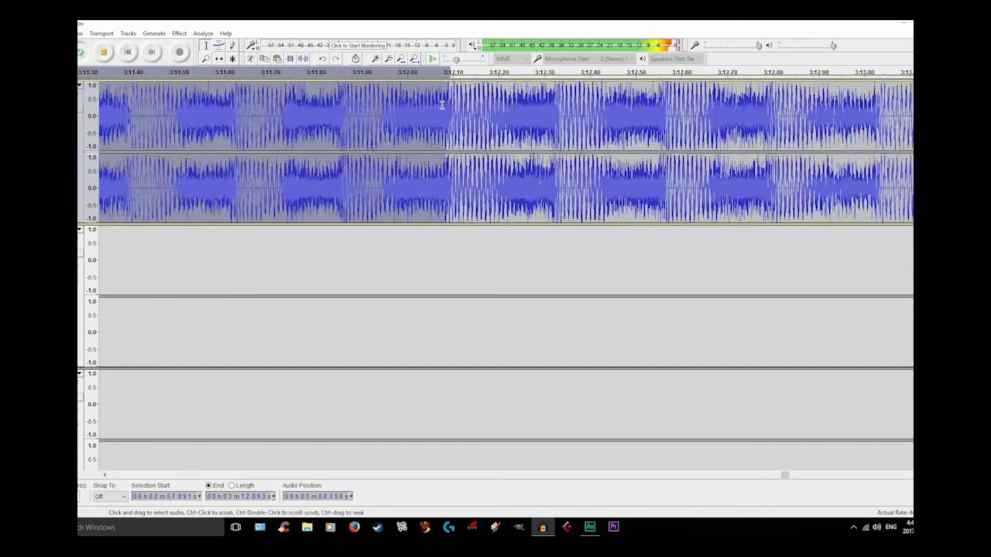
# Select the next section starting at 3 min 12.093 s and play it in a loop
pyautogui.moveTo(449, 112); pyautogui.dragTo(753, 142)
pyautogui.scroll(-7, 687, 120)
pyautogui.hotkey('shift', 'space')
# Place the selection's end on the last beat onset at about 3 min 27.094 s, before the song's fade-out
pyautogui.moveTo(671, 149); pyautogui.dragTo(632, 160)
pyautogui.scroll(3, 670, 155)
pyautogui.scroll(2, 633, 160)
pyautogui.moveTo(633, 160); pyautogui.dragTo(596, 161)
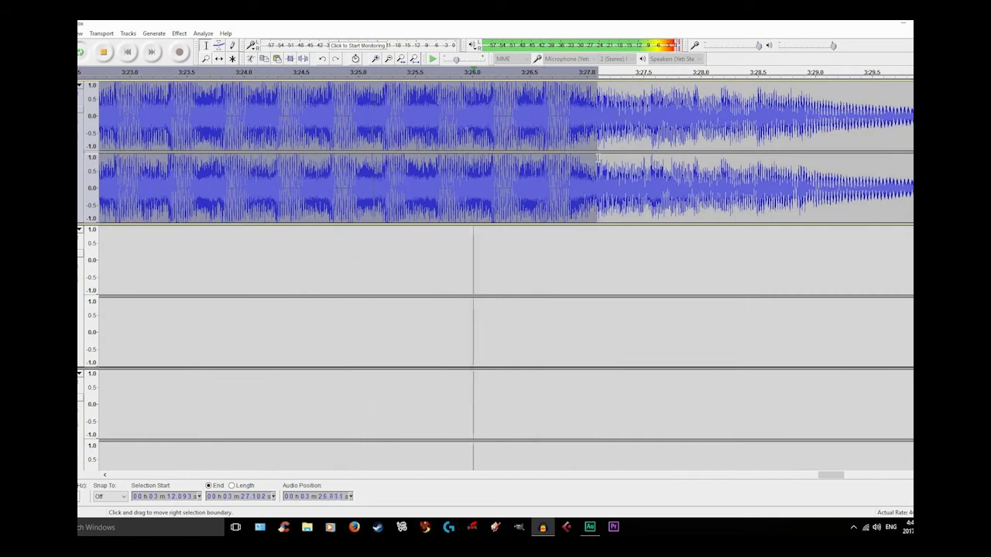
pyautogui.scroll(8, 595, 159)
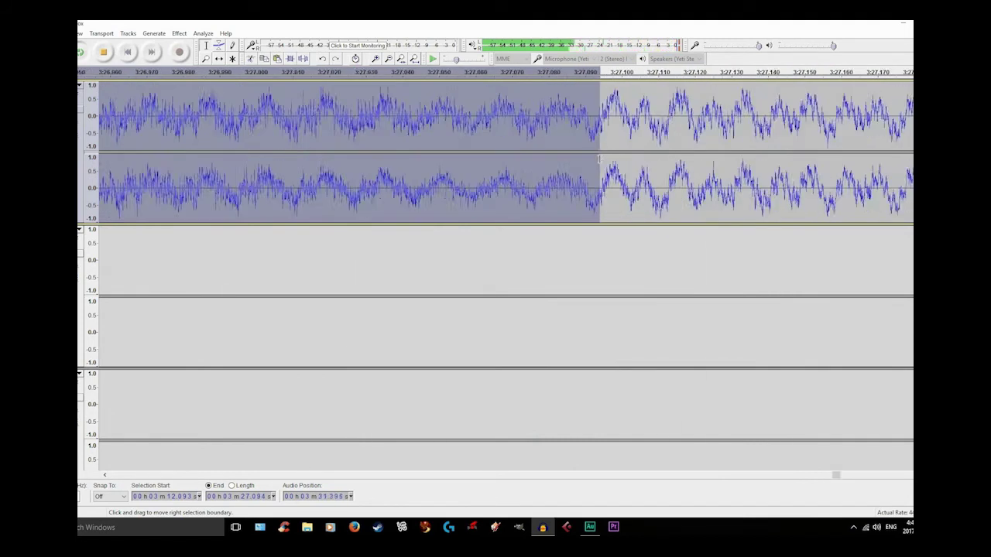
pyautogui.moveTo(599, 159); pyautogui.dragTo(602, 159)
# Select the song's ending from 3 min 27.094 s to about 3 min 42.337 s and play it
pyautogui.scroll(-10, 599, 161)
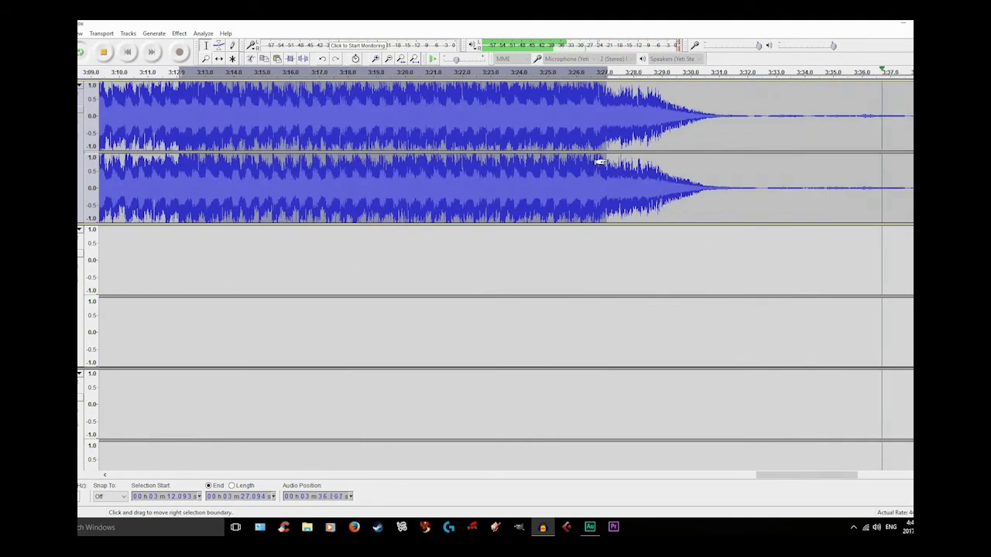
pyautogui.scroll(-3, 637, 162)
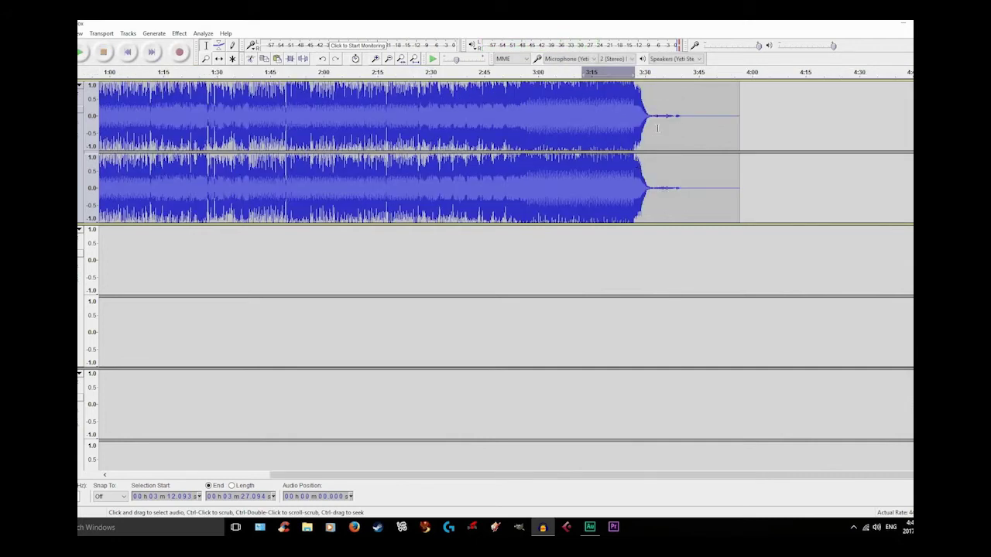
pyautogui.moveTo(635, 116); pyautogui.dragTo(677, 137)
pyautogui.press('space')
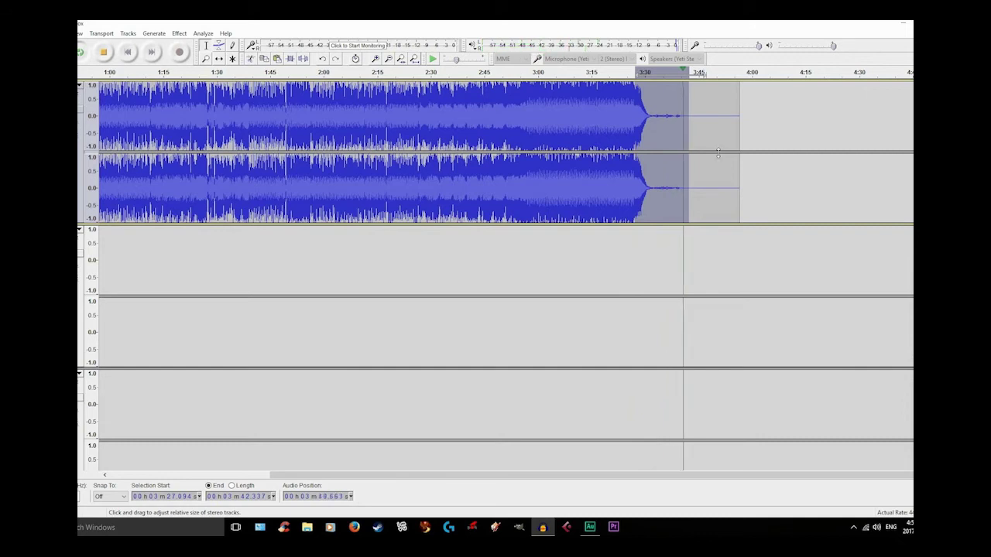
# Delete the silent tail of the song from about 3 min 42.337 s to the end of the track
pyautogui.moveTo(688, 124); pyautogui.dragTo(749, 118)
pyautogui.click(691, 125)
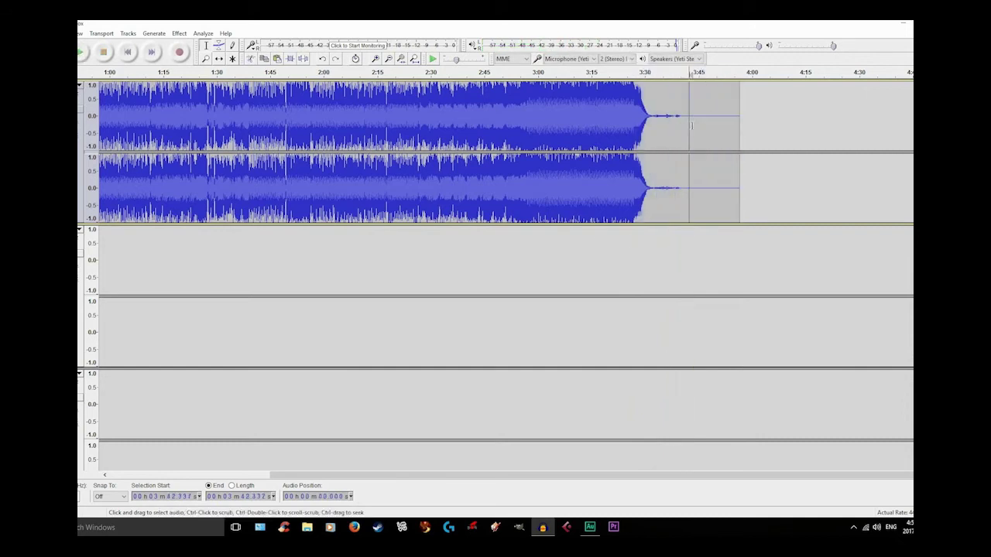
pyautogui.hotkey('shift', 'End')
pyautogui.press('Delete')
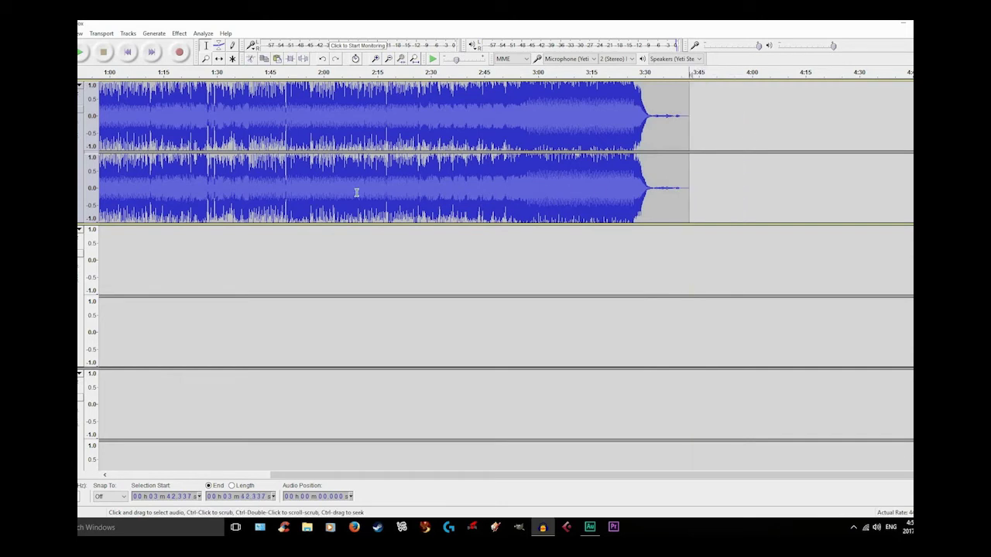
# Examine the full song and all the duplicated section tracks below it, down to the ending
pyautogui.hotkey('ctrl', '3')
pyautogui.hotkey('ctrl', '3')
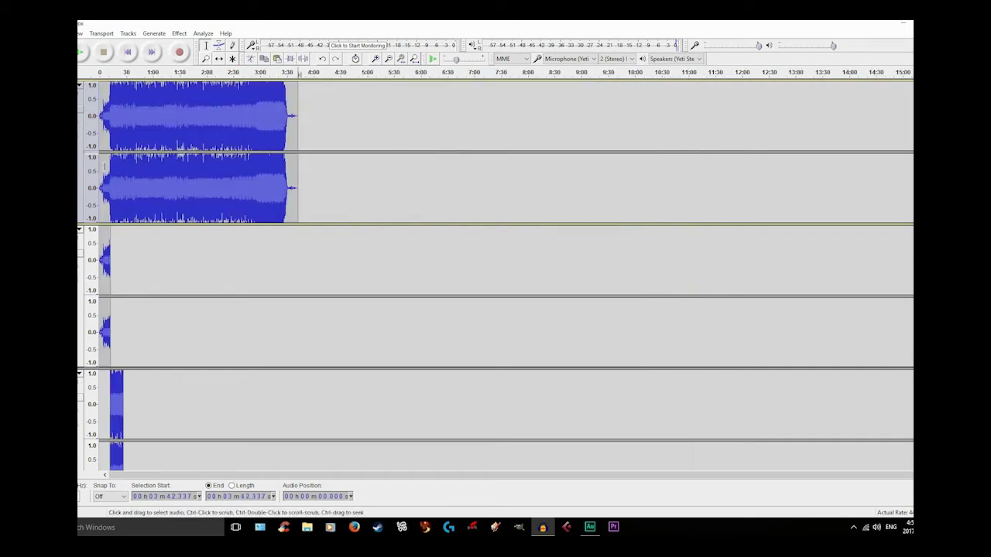
pyautogui.hotkey('ctrl', '1')
pyautogui.scroll(1, 104, 166)
pyautogui.hscroll(-1, 109, 164)
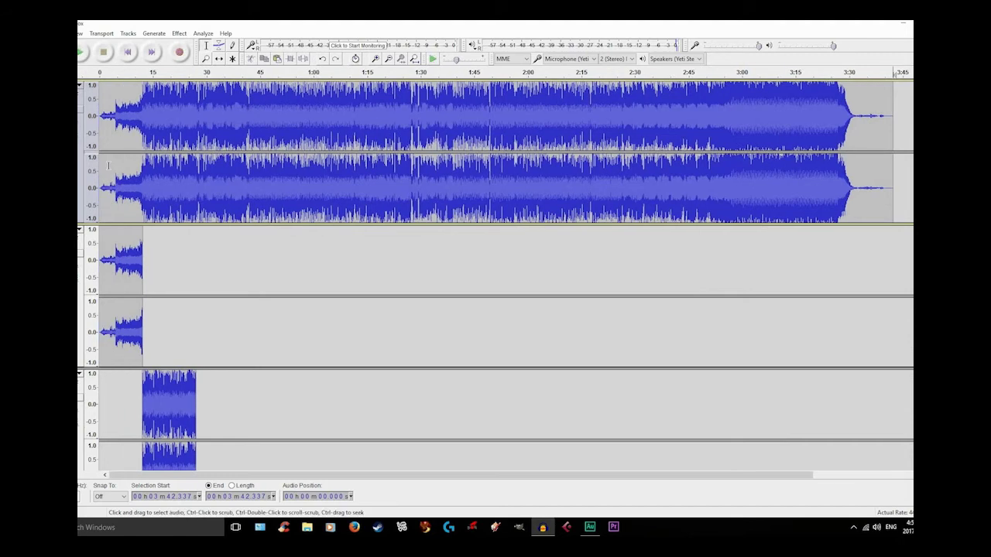
pyautogui.scroll(-2, 109, 165)
pyautogui.scroll(-15, 108, 164)
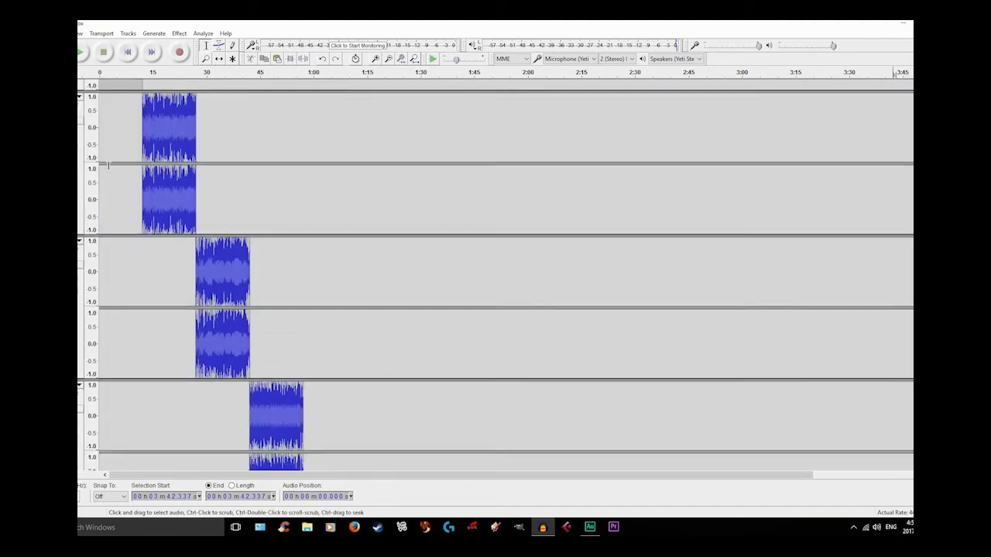
pyautogui.scroll(-16, 108, 165)
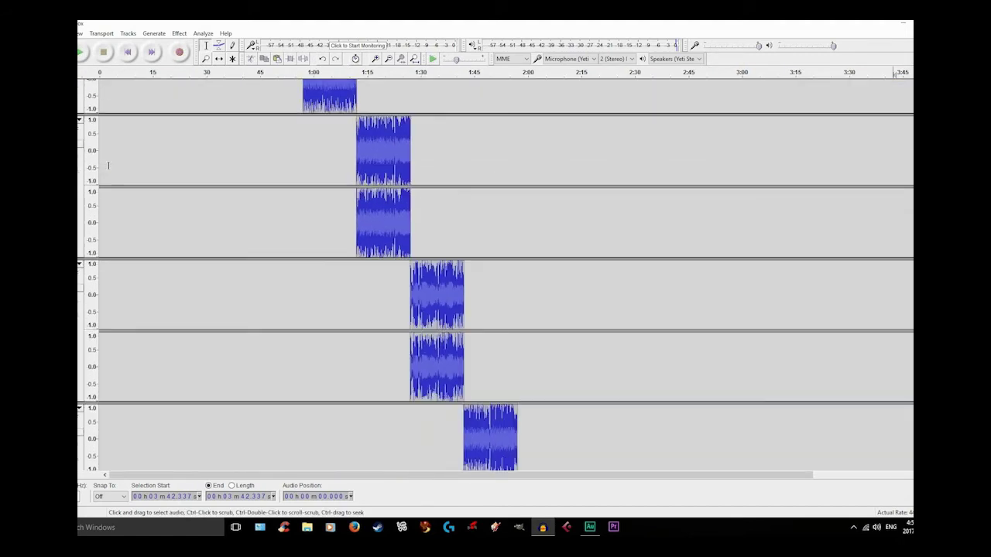
pyautogui.scroll(-16, 108, 165)
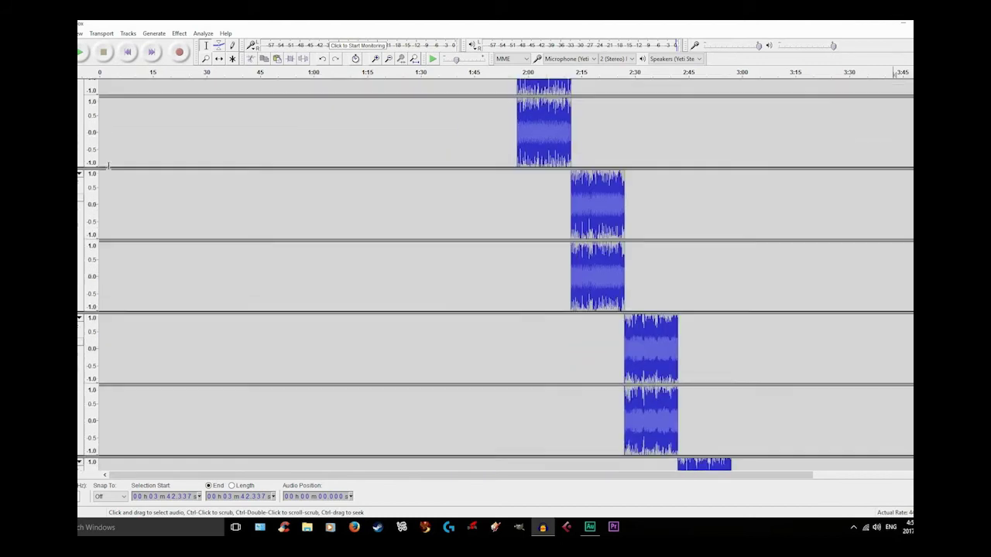
pyautogui.scroll(-4, 108, 165)
pyautogui.scroll(14, 109, 165)
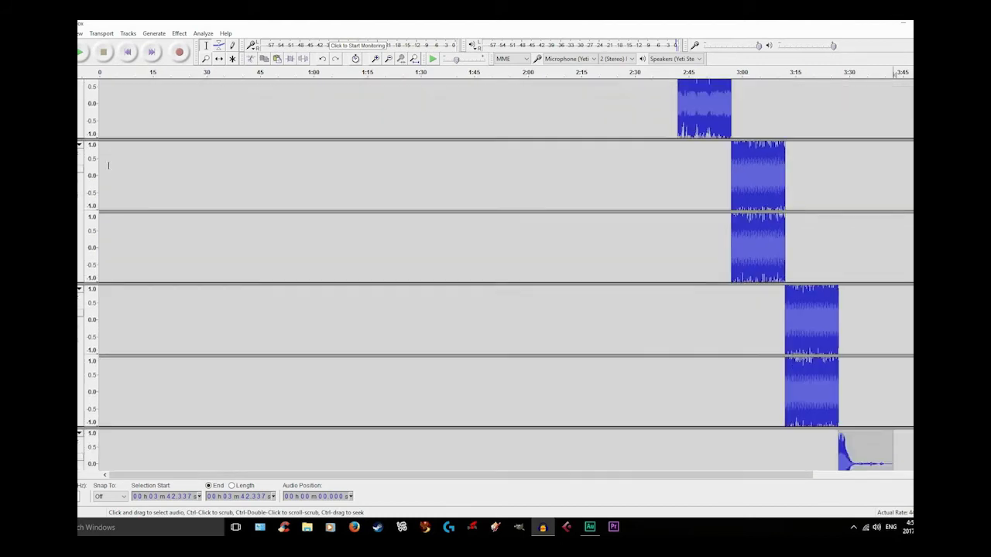
pyautogui.scroll(16, 108, 165)
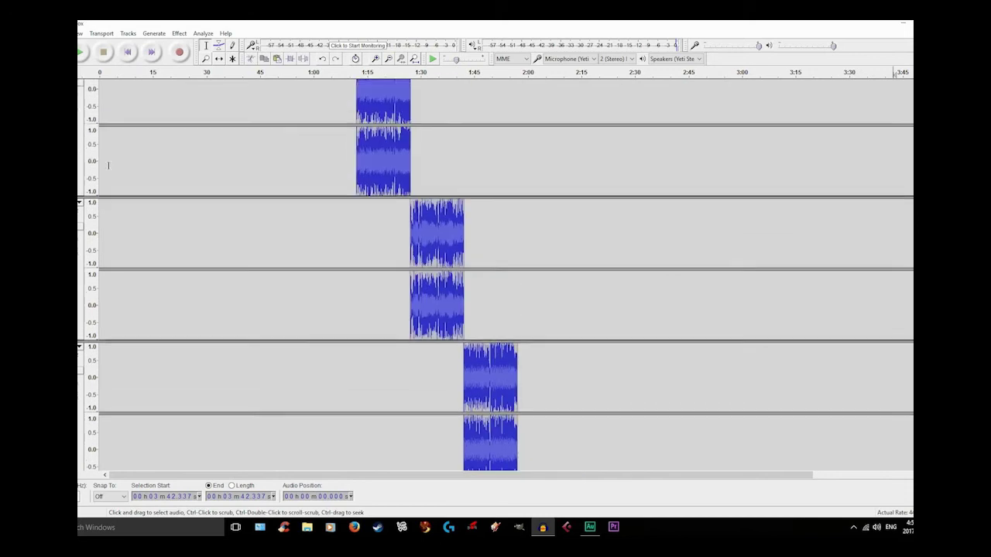
pyautogui.scroll(8, 109, 165)
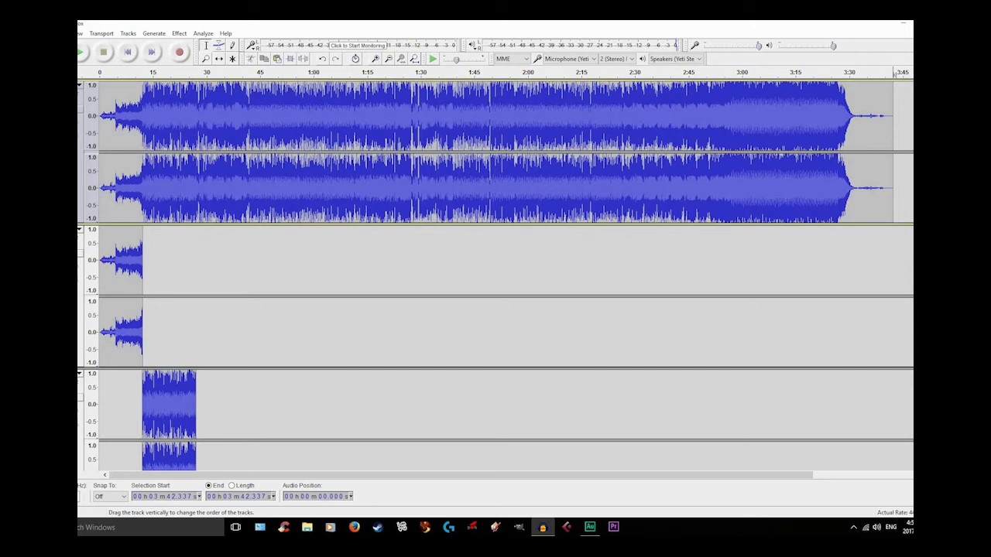
# Mute the full-length song track and remove it from the project, keeping only the section tracks
pyautogui.click(51, 110)
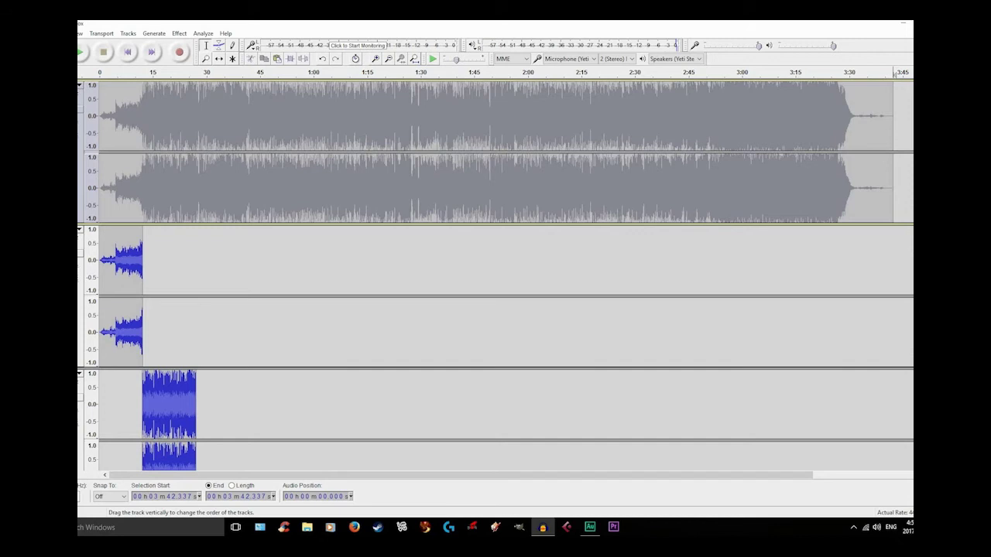
pyautogui.click(43, 85)
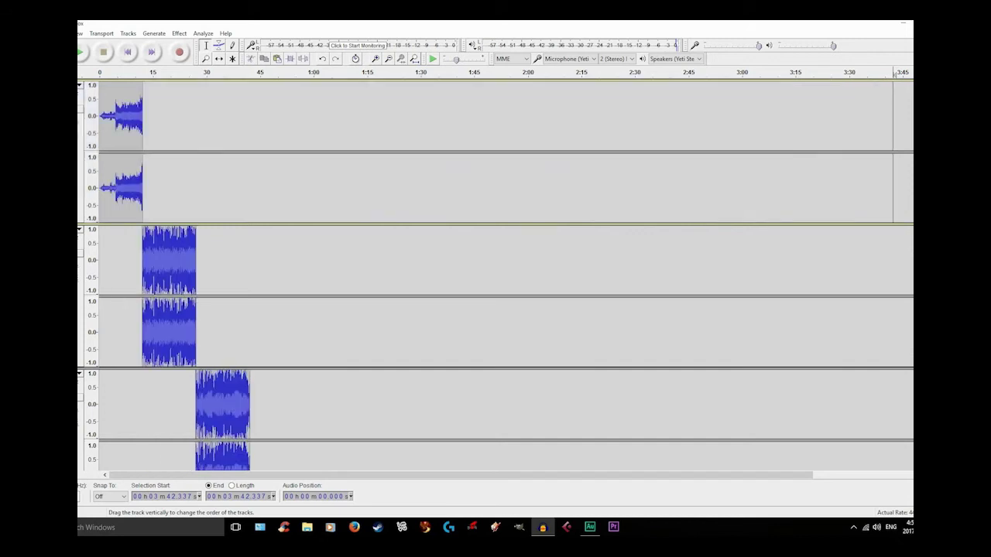
# Undo the removal of the full-length song track and save the project as Ylvis - The Fox.aup in The Fox folder
pyautogui.hotkey('ctrl', 'z')
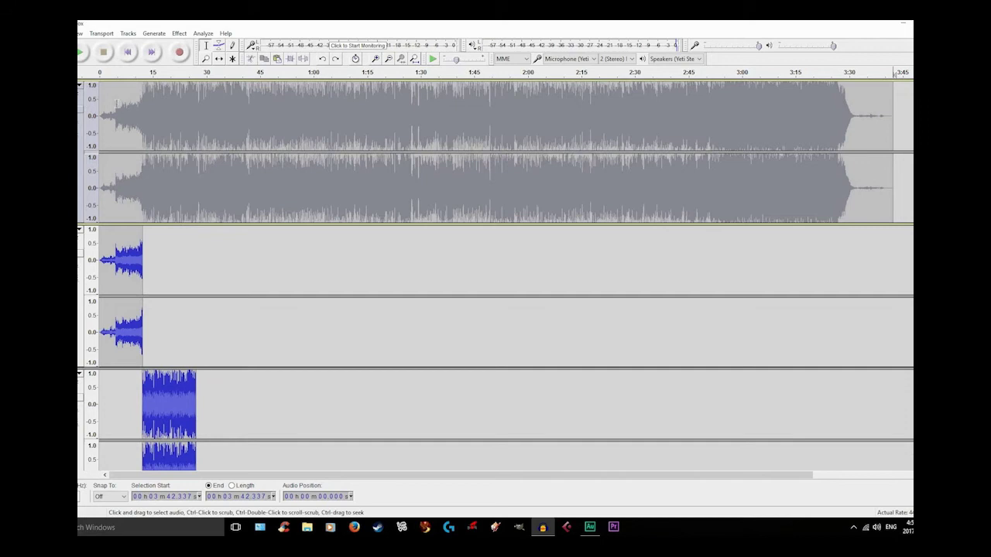
pyautogui.click(42, 33)
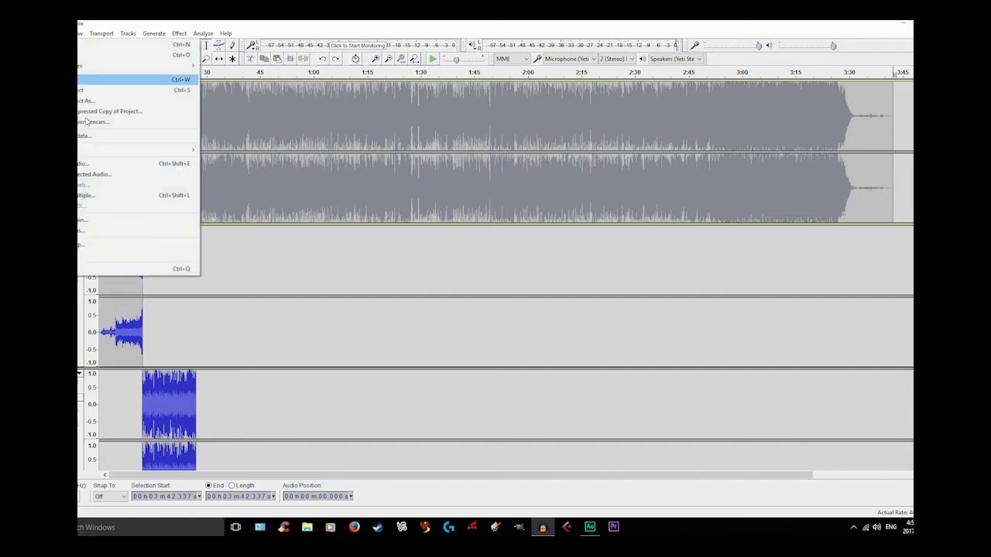
pyautogui.click(82, 101)
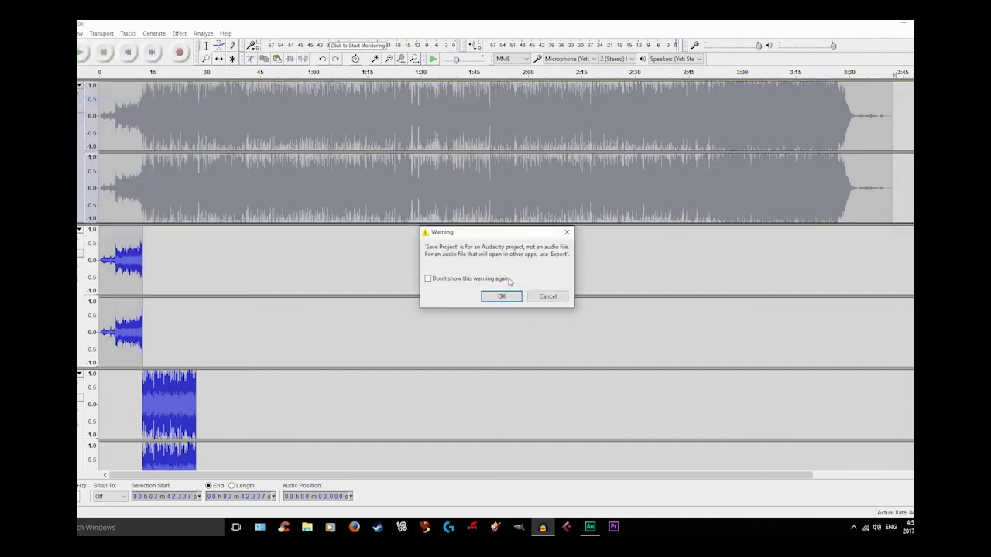
pyautogui.press('Return')
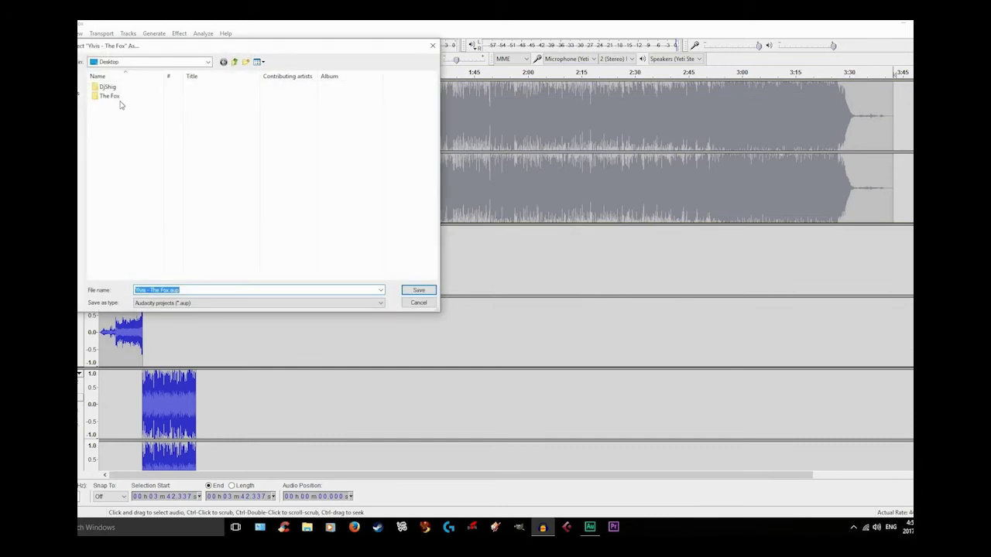
pyautogui.click(410, 291)
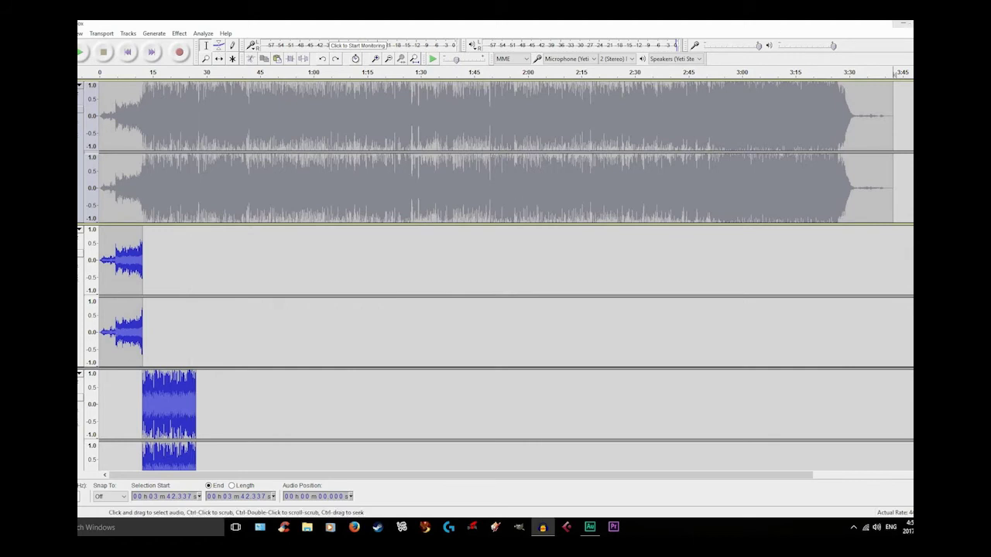
# Switch to The Fox folder in File Explorer and permanently delete the file Ylvis - The Fox1.ogg
pyautogui.click(902, 24)
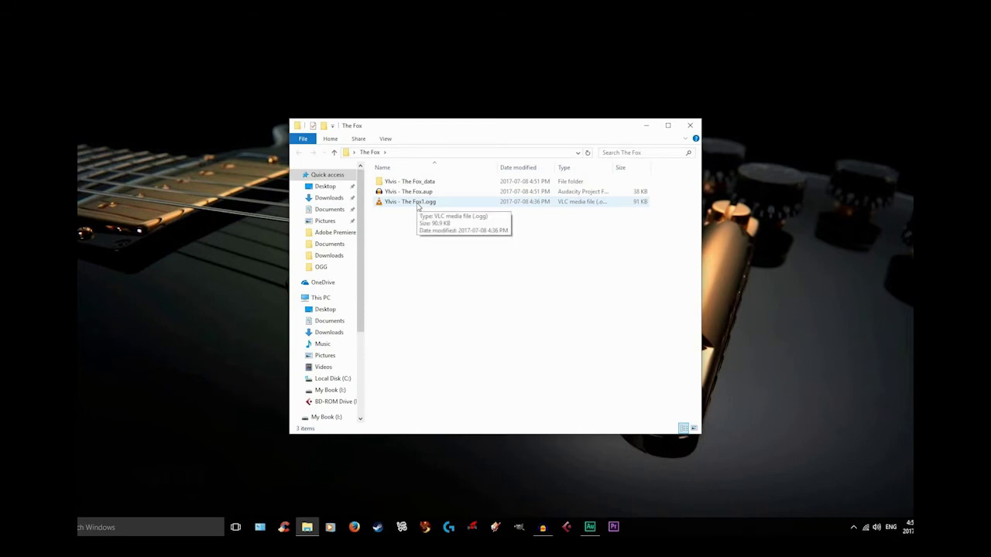
pyautogui.click(418, 202)
pyautogui.press('Delete')
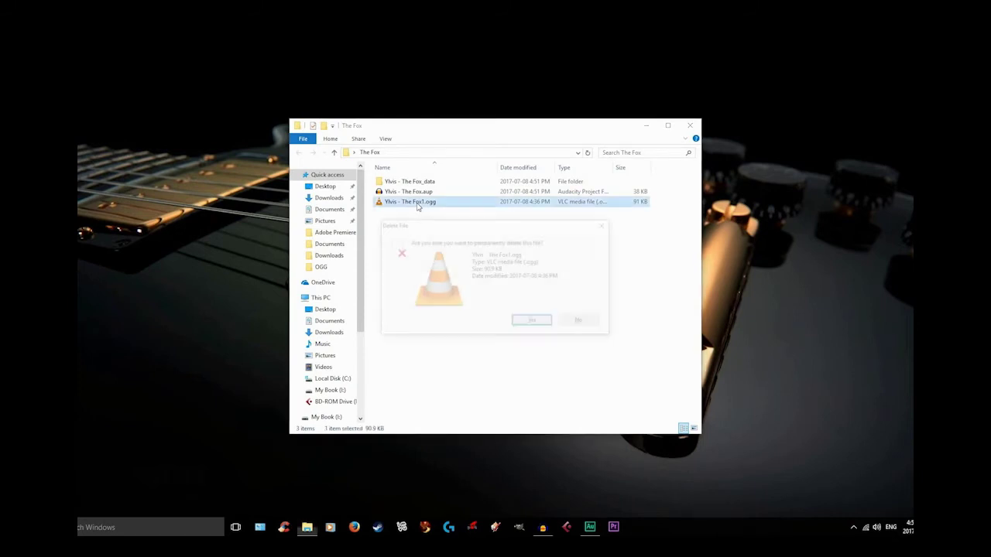
pyautogui.press('Return')
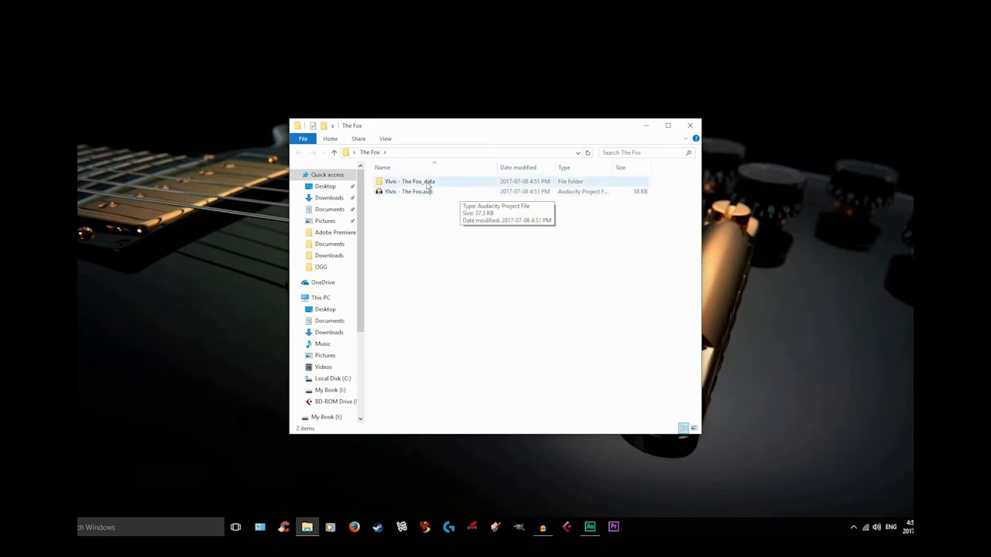
# Examine the .au files in the d00 subfolder of Ylvis - The Fox_data, then close the folder window
pyautogui.doubleClick(394, 181)
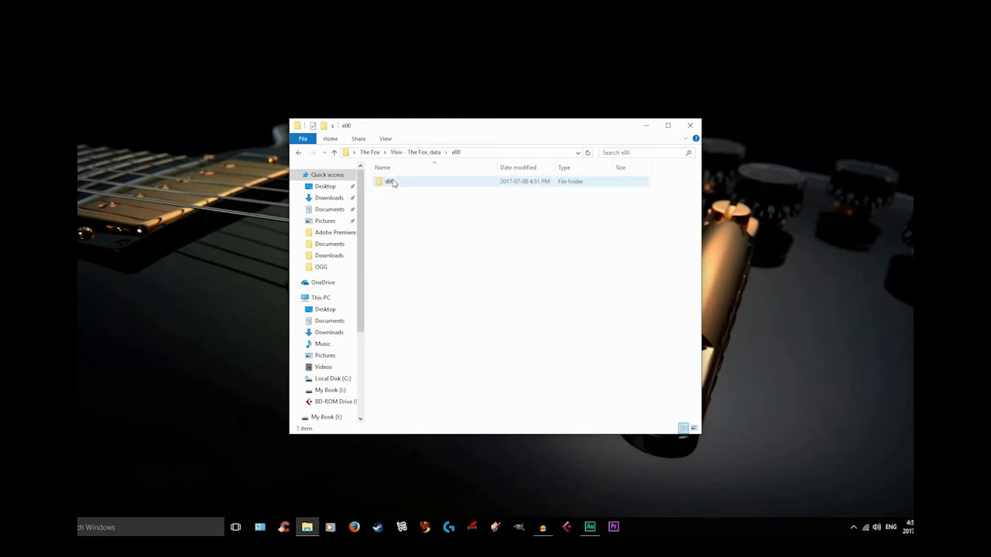
pyautogui.doubleClick(393, 182)
pyautogui.scroll(-20, 422, 301)
pyautogui.scroll(-10, 422, 301)
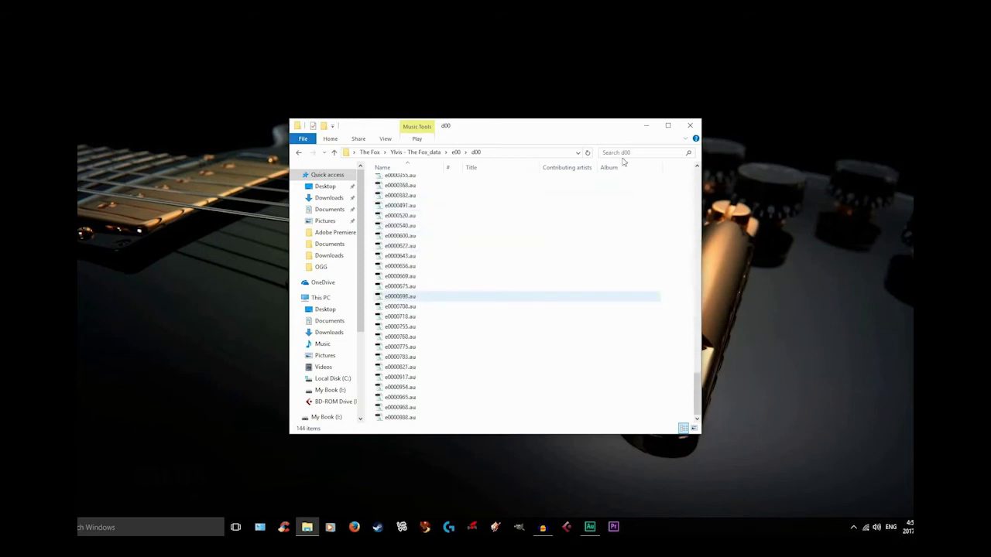
pyautogui.click(691, 127)
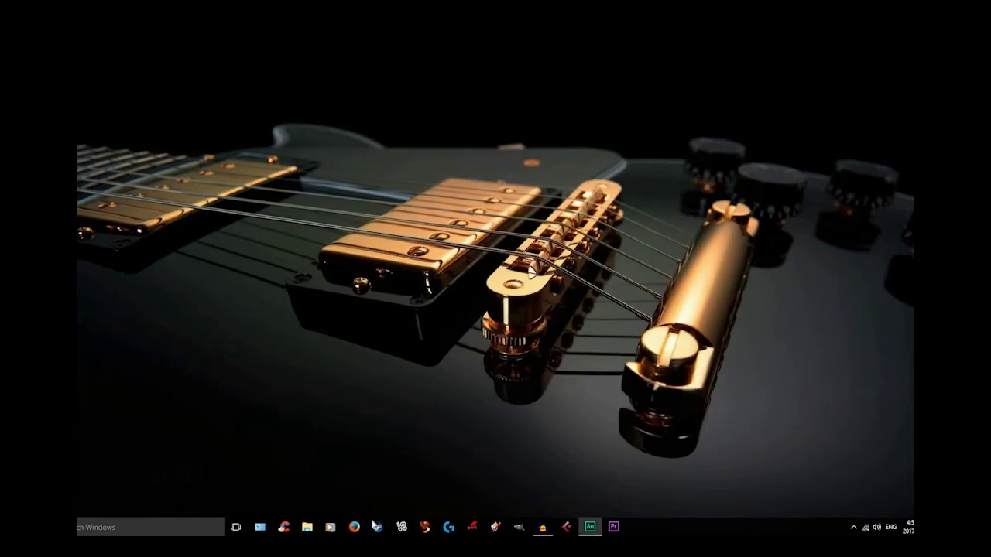
# Switch back to Audacity and collapse all tracks so the song and its sections are shown at minimum height
pyautogui.click(543, 527)
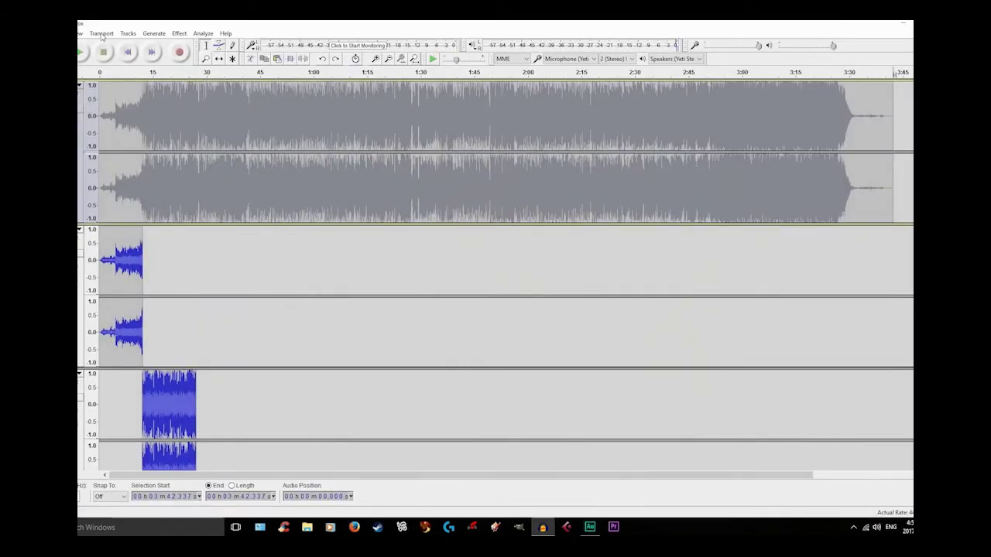
pyautogui.scroll(-3, 154, 228)
pyautogui.scroll(4, 155, 228)
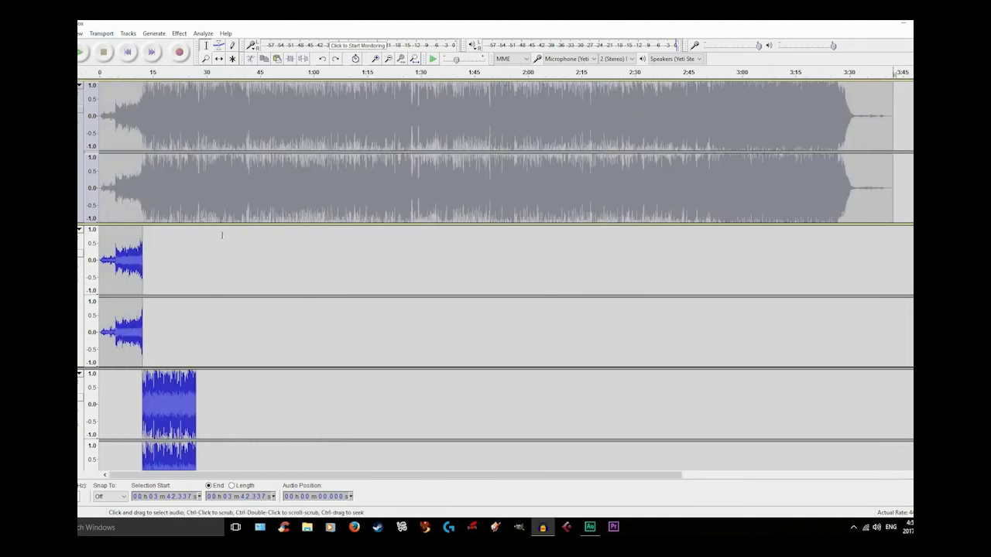
pyautogui.click(81, 34)
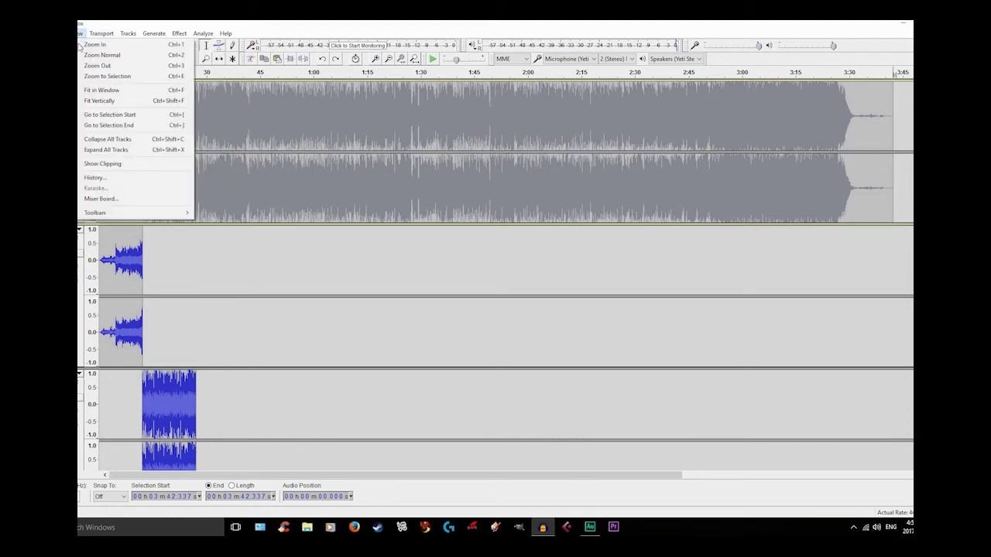
pyautogui.click(105, 139)
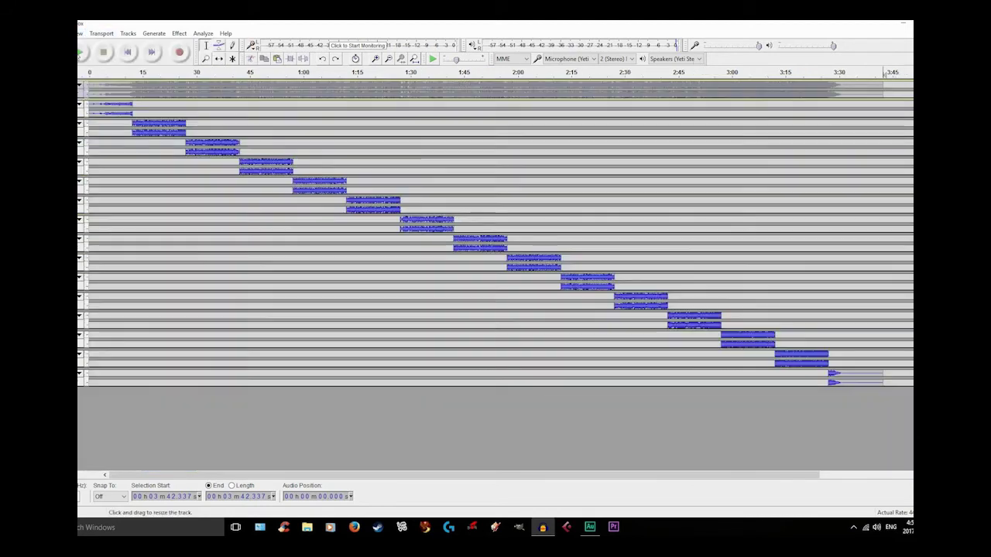
pyautogui.click(80, 34)
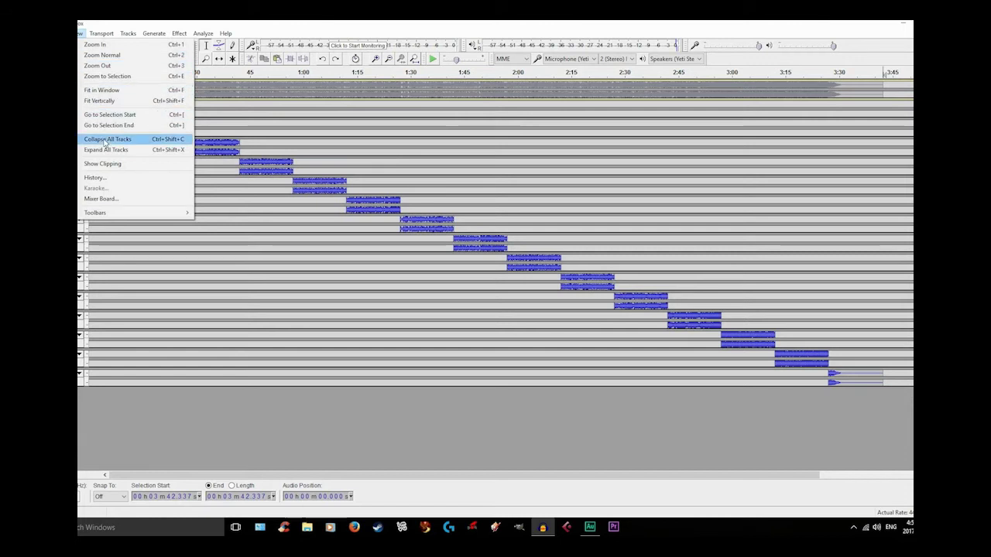
pyautogui.click(293, 439)
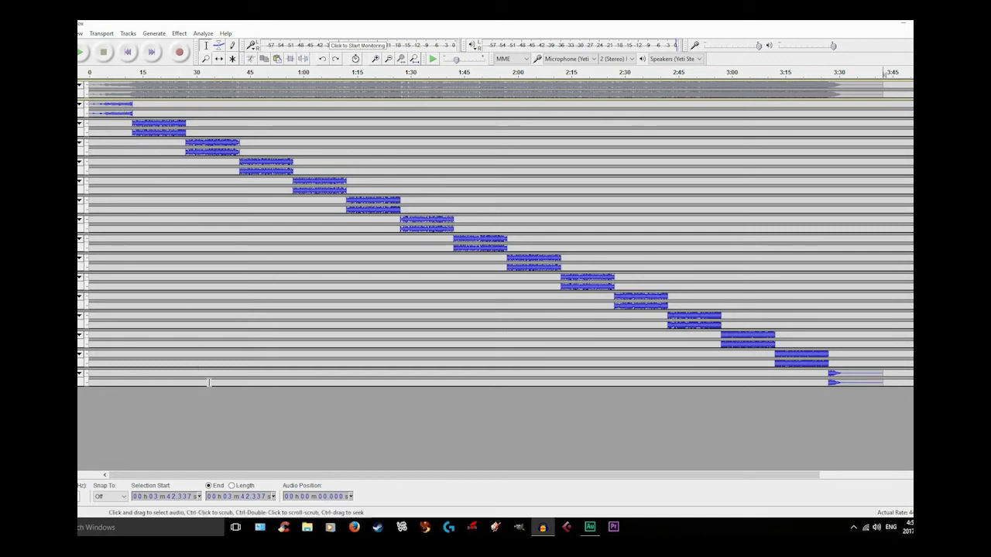
# Examine the collapsed waveform of the fourth full section around 51.5 s in close detail and in full overview
pyautogui.moveTo(207, 384); pyautogui.dragTo(198, 356)
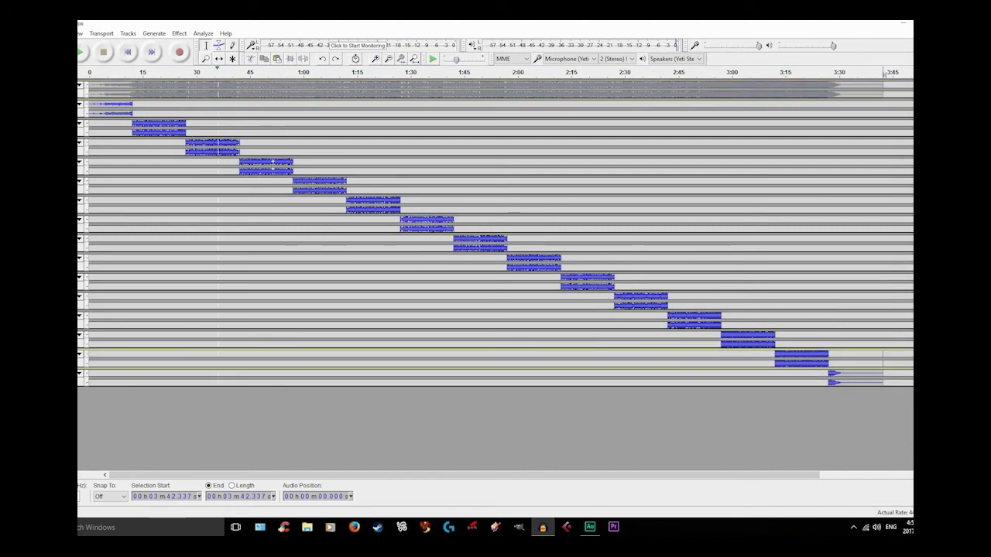
pyautogui.scroll(6, 273, 164)
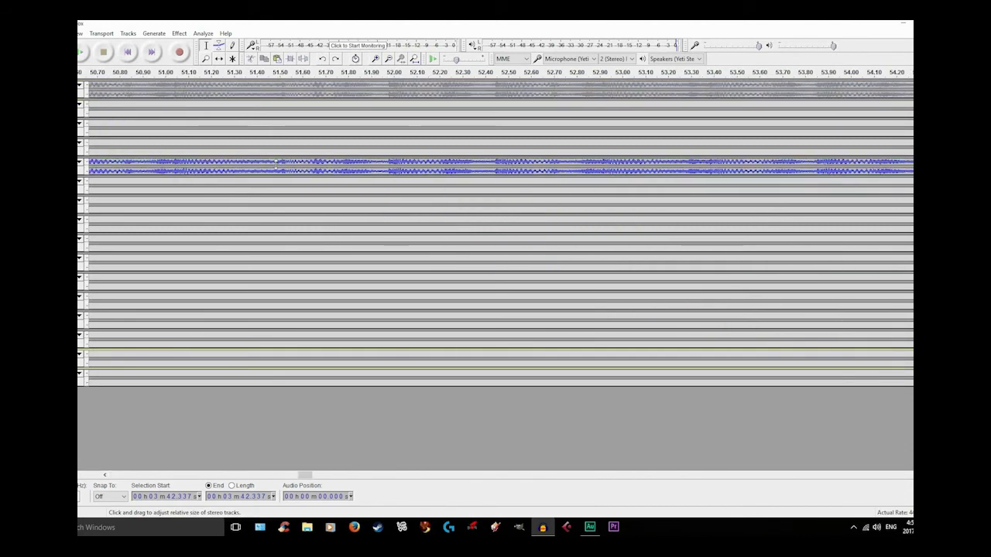
pyautogui.scroll(2, 304, 158)
pyautogui.scroll(5, 217, 160)
pyautogui.scroll(3, 246, 164)
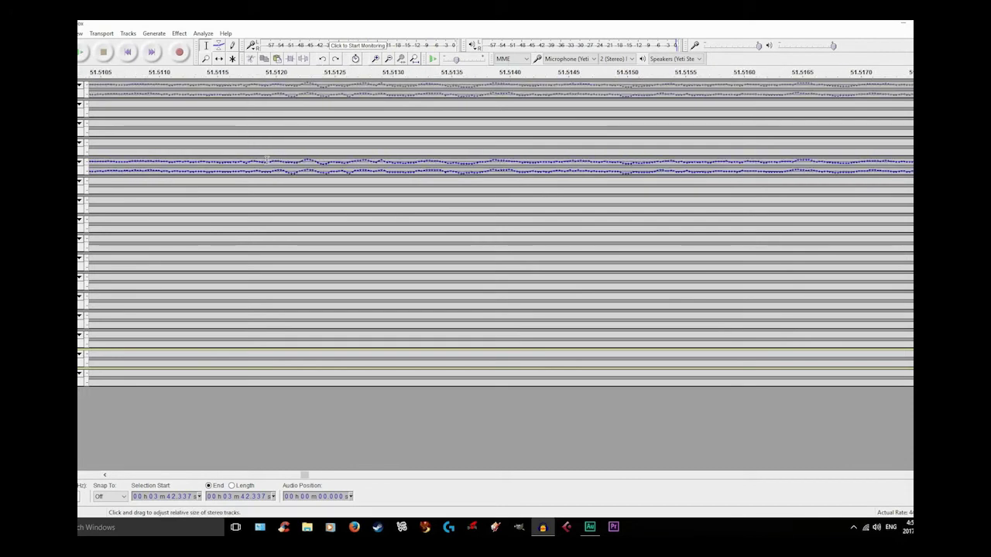
pyautogui.scroll(-18, 286, 159)
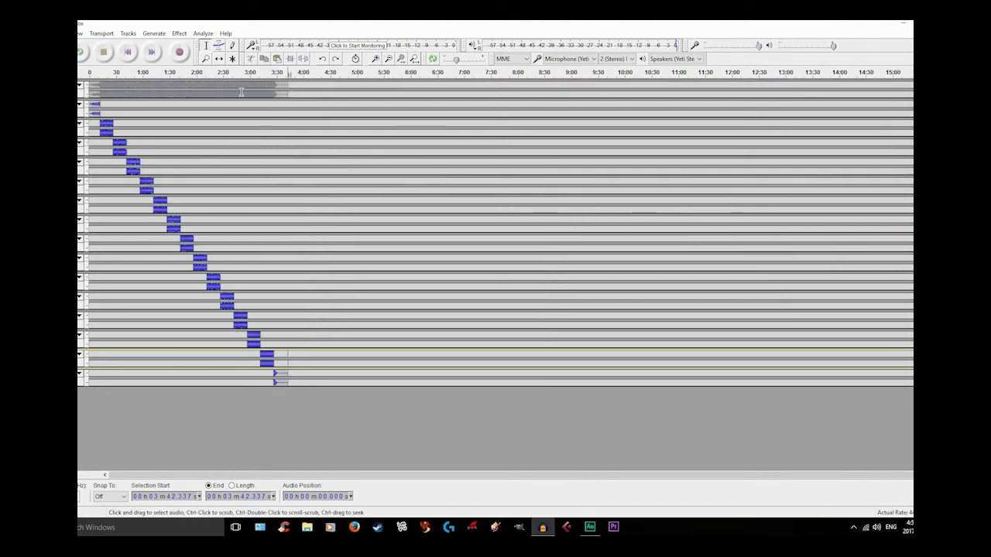
# Enlarge the full-length song track and select the beat from 1 min 22.444 s to 1 min 22.699 s
pyautogui.moveTo(214, 99); pyautogui.dragTo(211, 231)
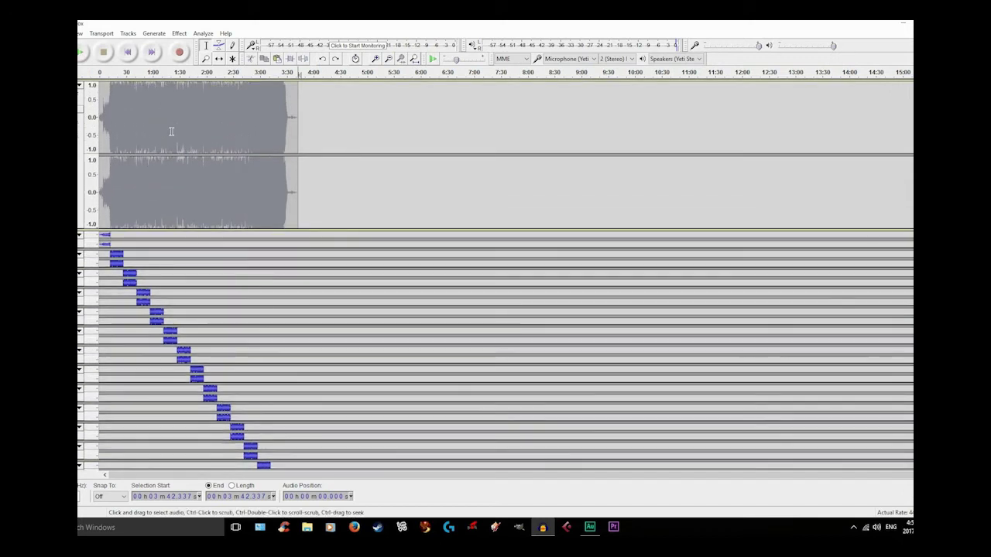
pyautogui.scroll(7, 170, 128)
pyautogui.scroll(7, 294, 113)
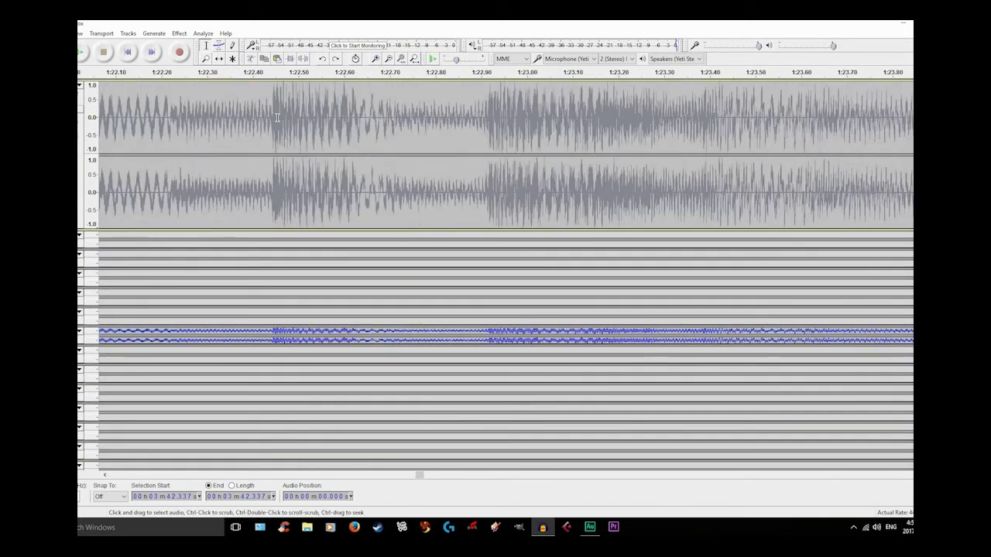
pyautogui.scroll(2, 404, 113)
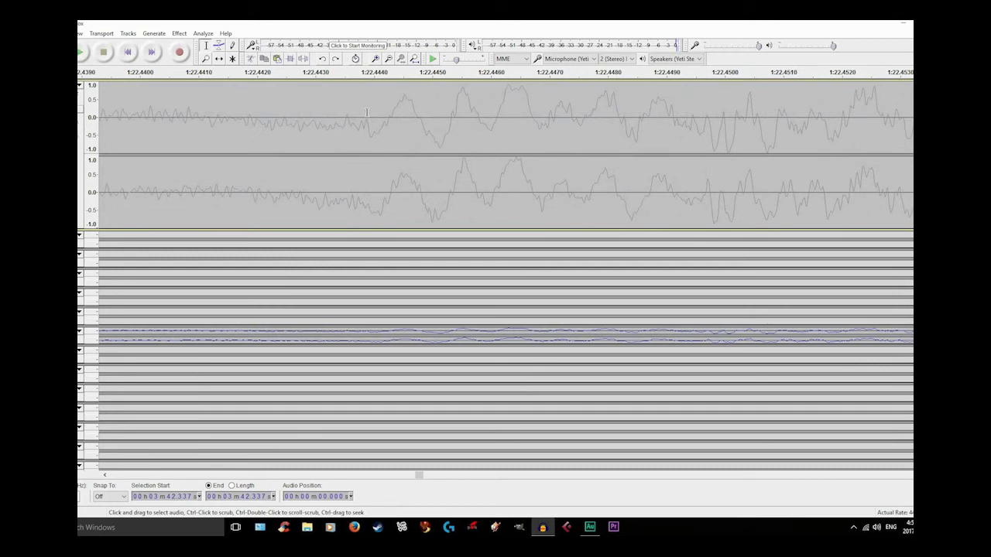
pyautogui.moveTo(365, 132); pyautogui.dragTo(747, 139)
pyautogui.scroll(-6, 746, 142)
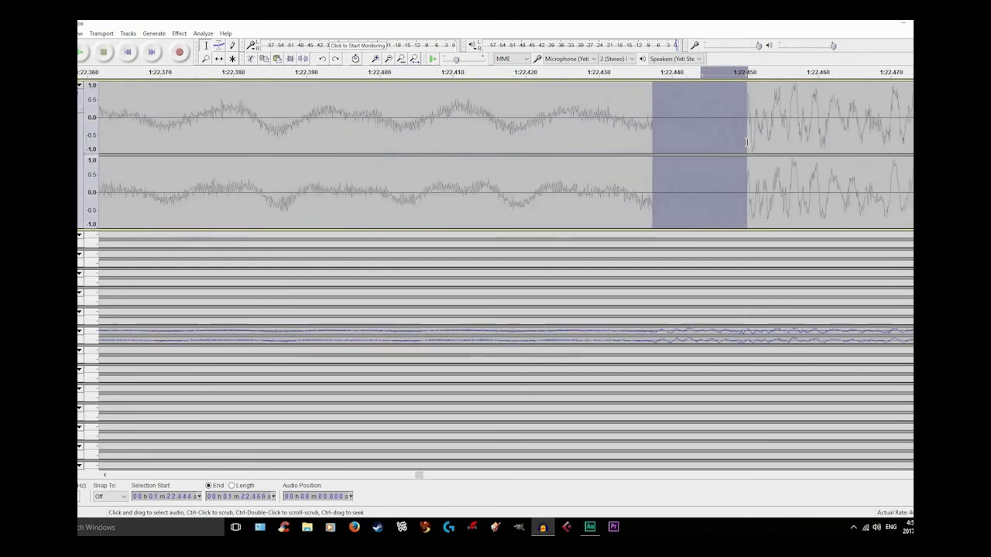
pyautogui.hscroll(5, 746, 143)
pyautogui.moveTo(553, 116); pyautogui.dragTo(775, 114)
pyautogui.scroll(-4, 775, 114)
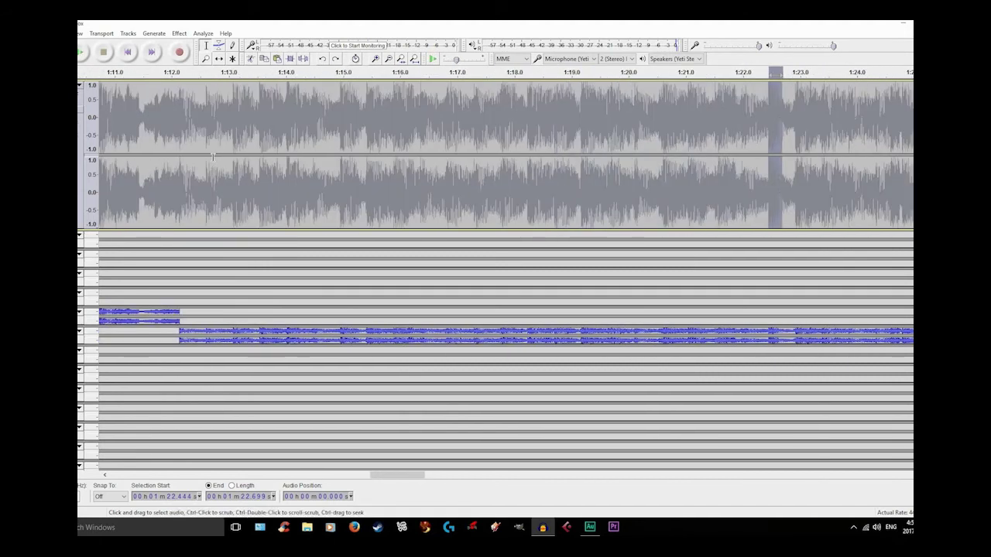
pyautogui.scroll(-6, 212, 157)
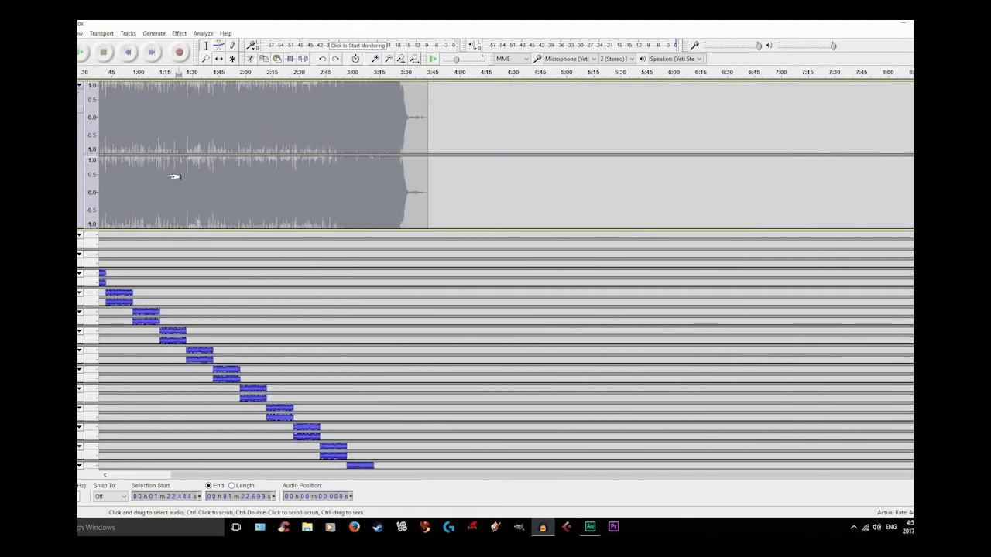
pyautogui.scroll(1, 176, 175)
pyautogui.scroll(1, 180, 173)
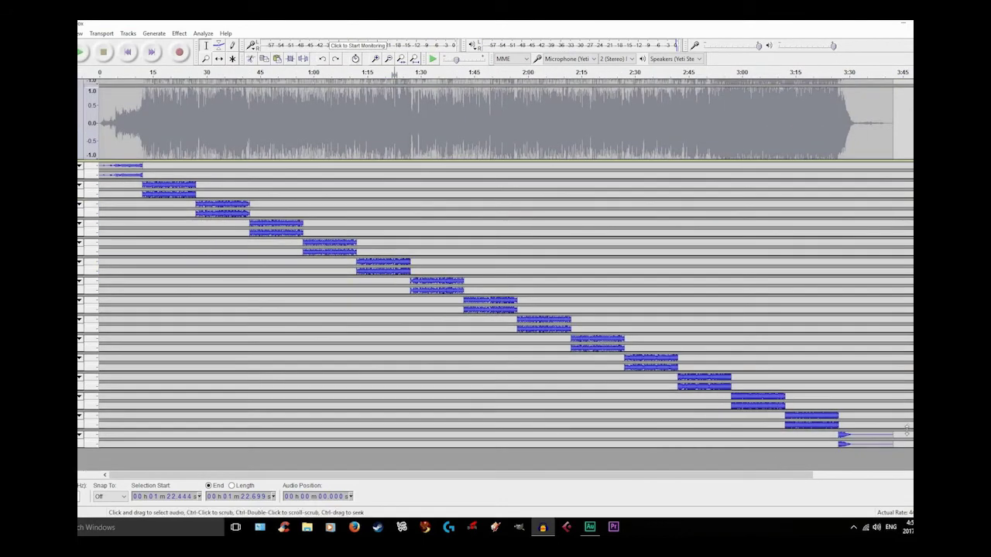
# Select all the section tracks from 0 to about 3 min 45.019 s and remove the full-length song track
pyautogui.moveTo(903, 441); pyautogui.dragTo(100, 155)
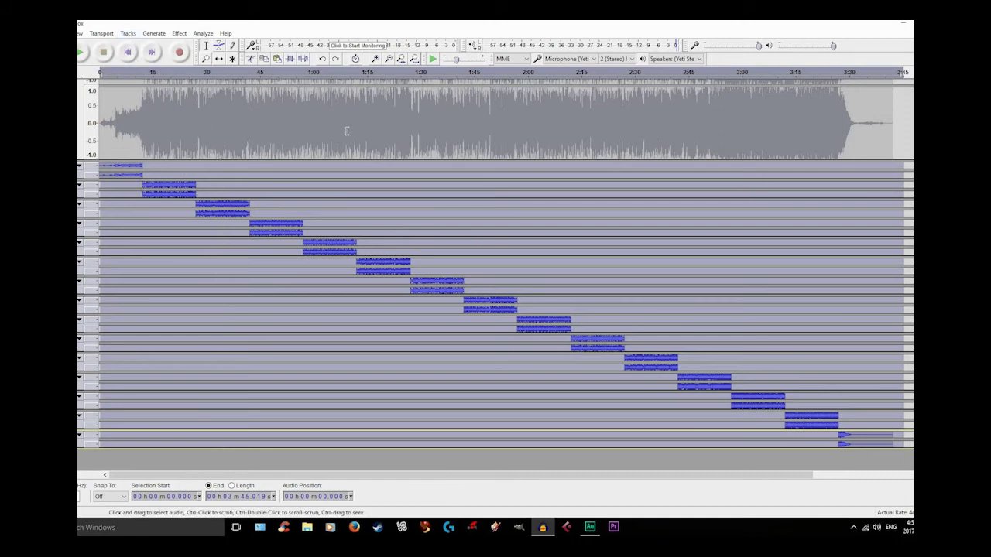
pyautogui.scroll(2, 495, 274)
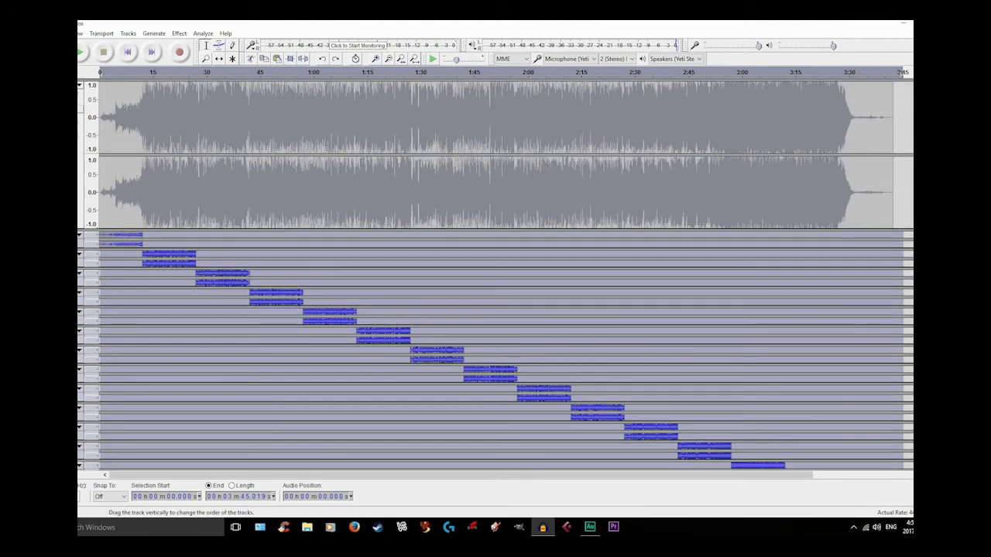
pyautogui.scroll(-4, 495, 275)
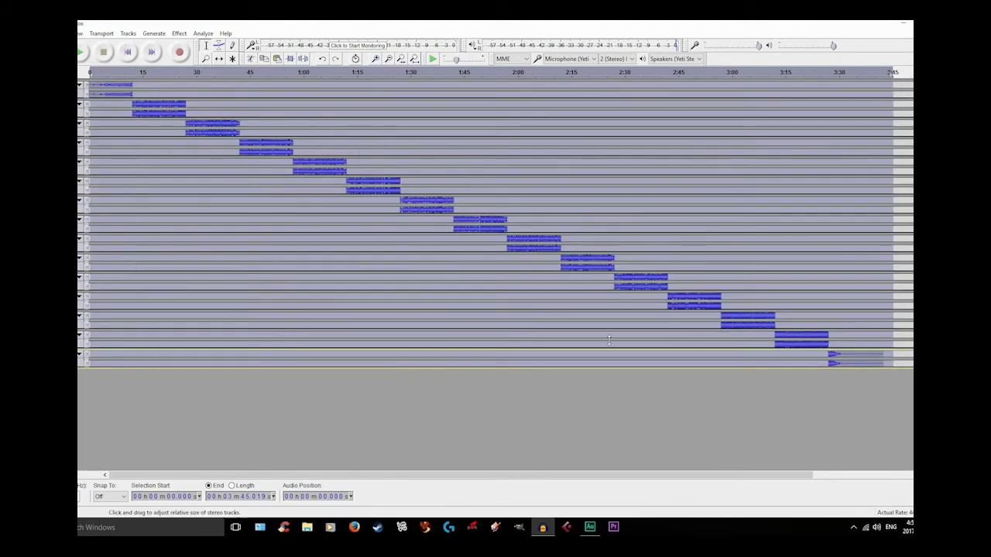
# Align the selected section tracks end to end
pyautogui.click(126, 34)
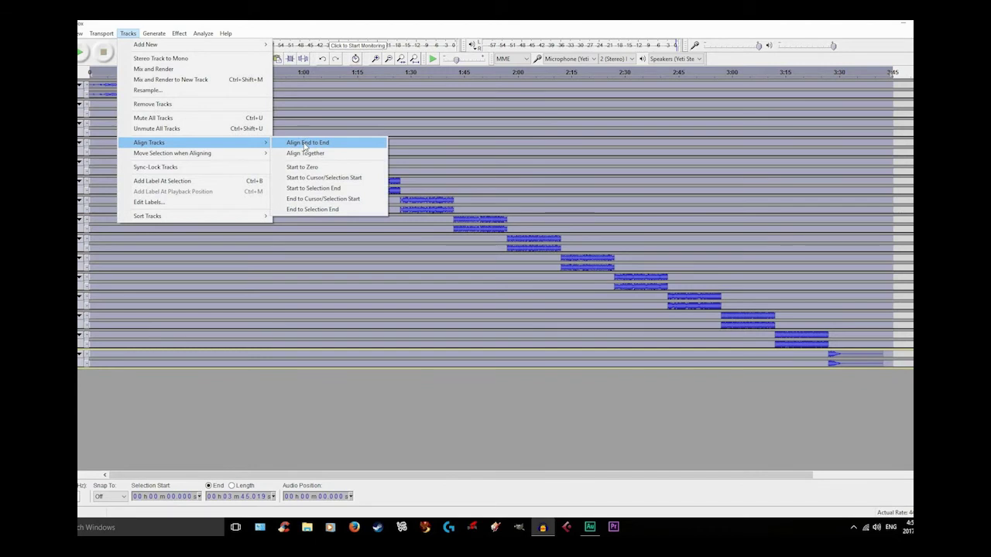
pyautogui.click(303, 143)
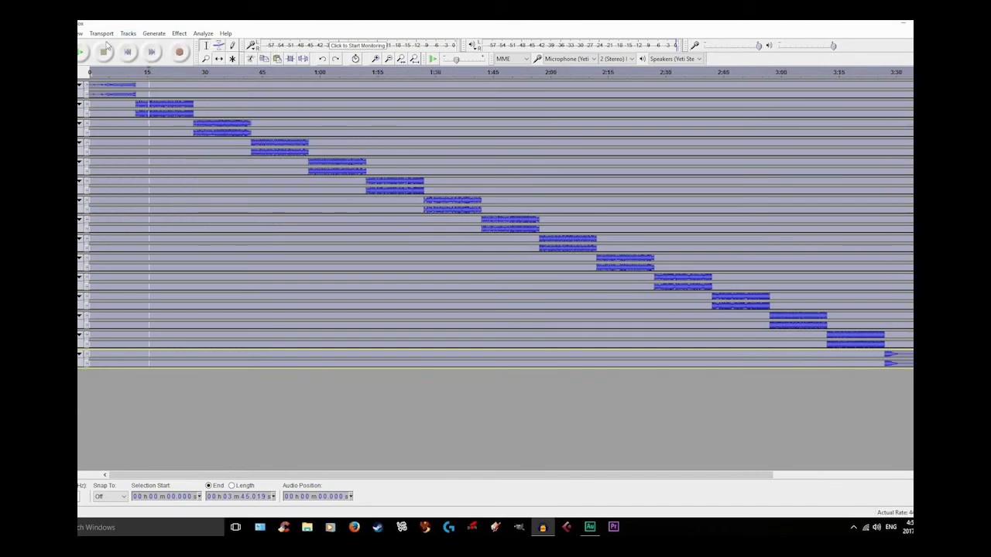
# Align the selected section tracks together so that all sections start at the same point
pyautogui.click(127, 33)
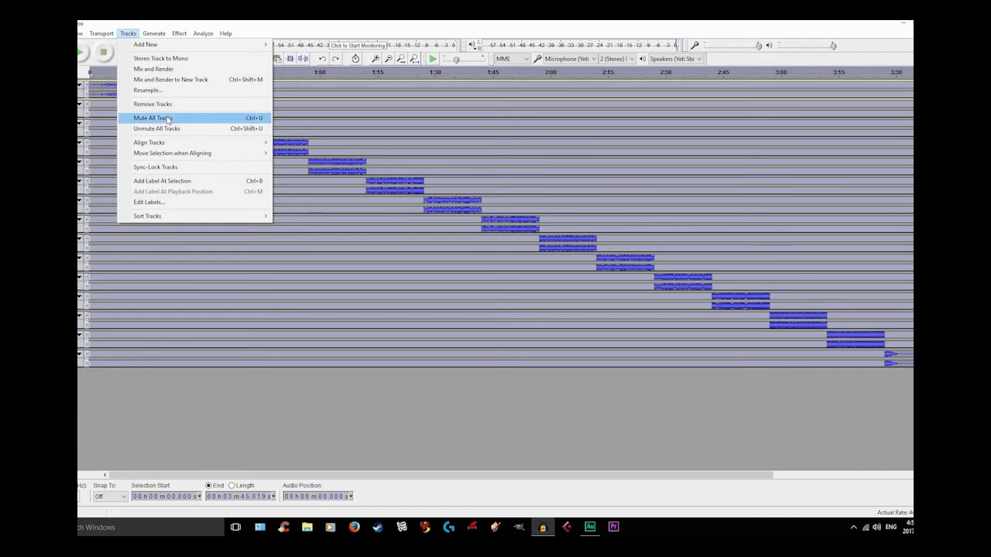
pyautogui.moveTo(209, 143)
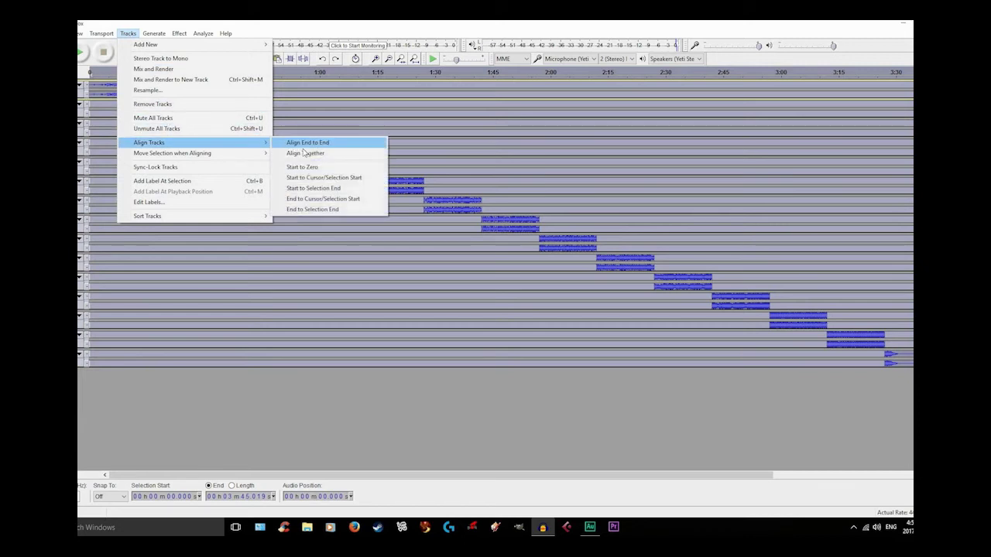
pyautogui.click(305, 153)
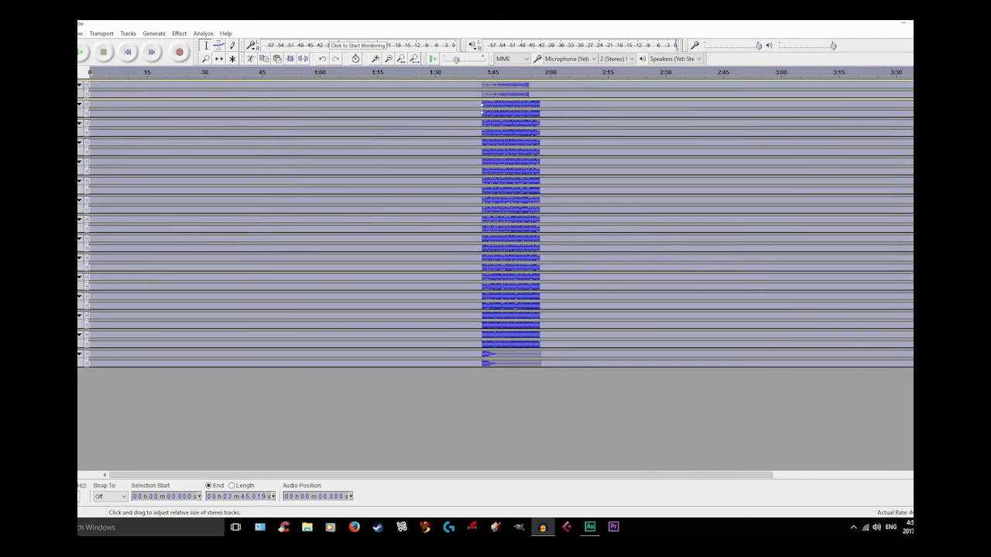
# Select the first few samples at about 1 min 42.312 s across all the section tracks
pyautogui.scroll(5, 394, 130)
pyautogui.scroll(7, 295, 135)
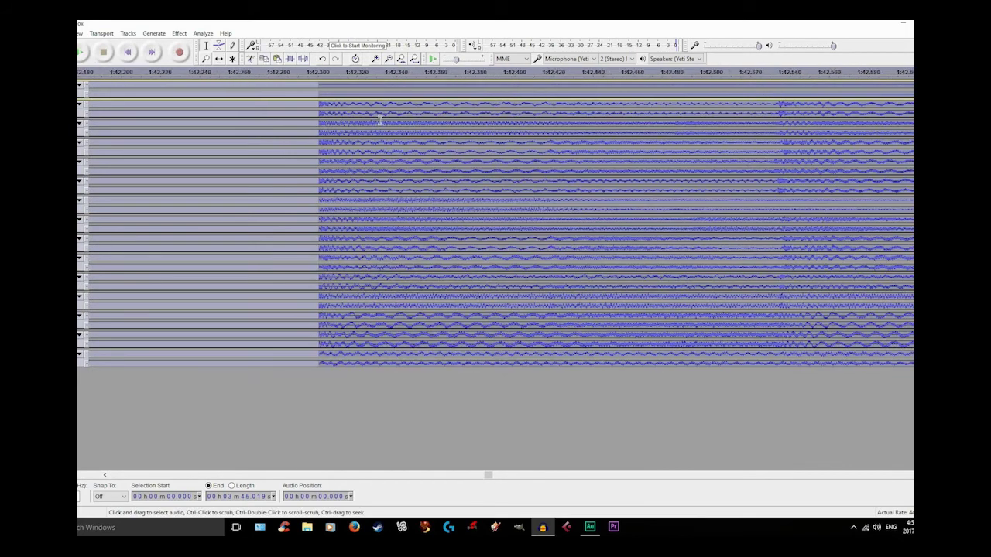
pyautogui.scroll(3, 437, 141)
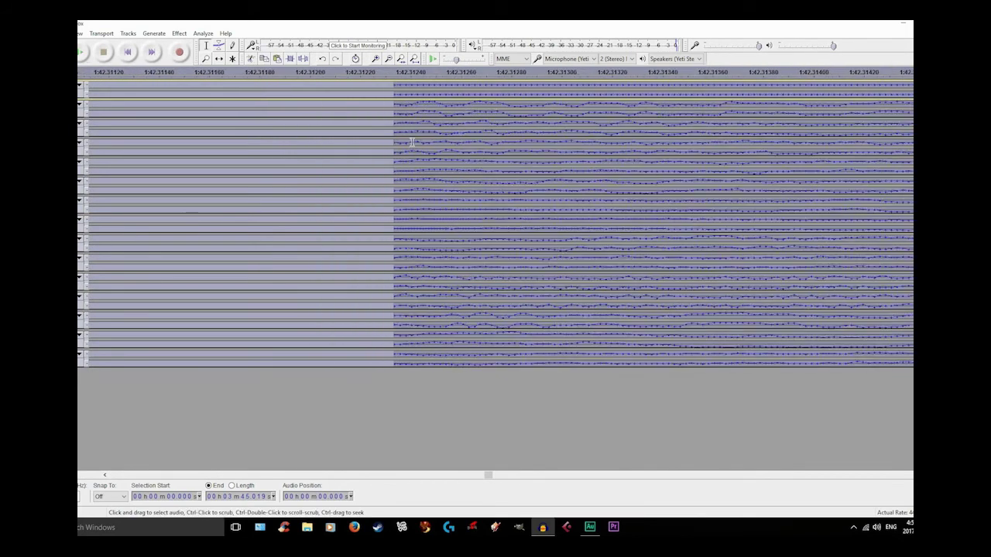
pyautogui.click(405, 86)
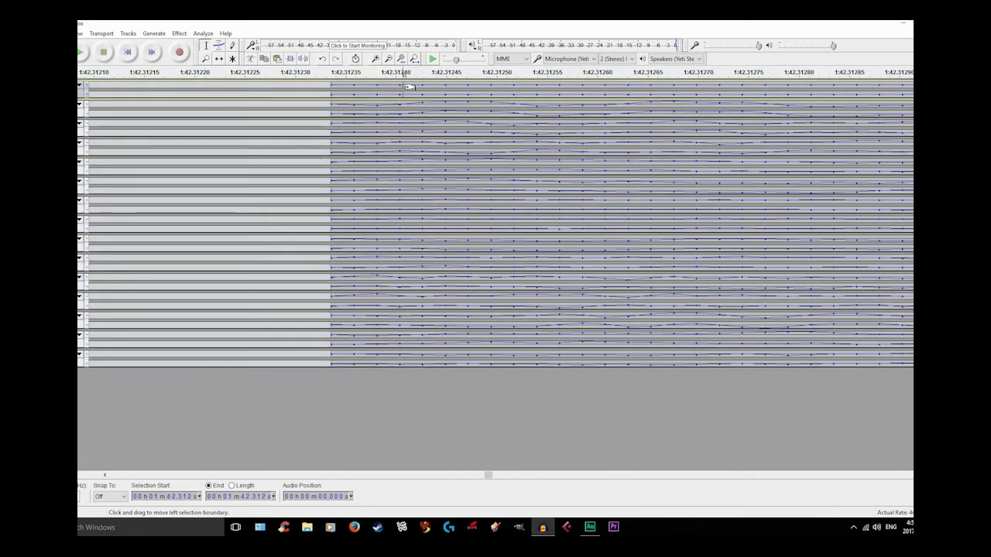
pyautogui.moveTo(381, 165); pyautogui.dragTo(345, 357)
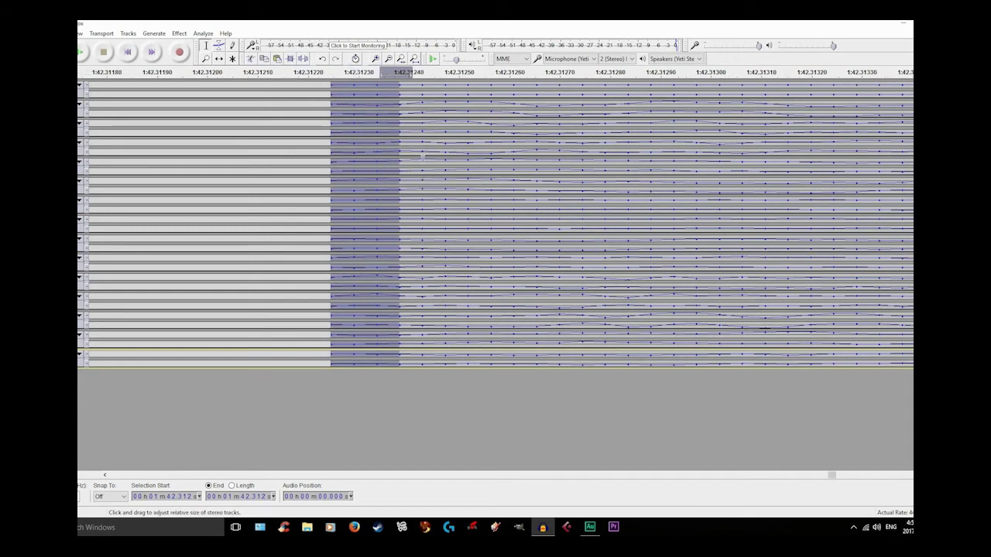
pyautogui.keyDown('ctrl'); pyautogui.scroll(-2, 404, 177); pyautogui.keyUp('ctrl')
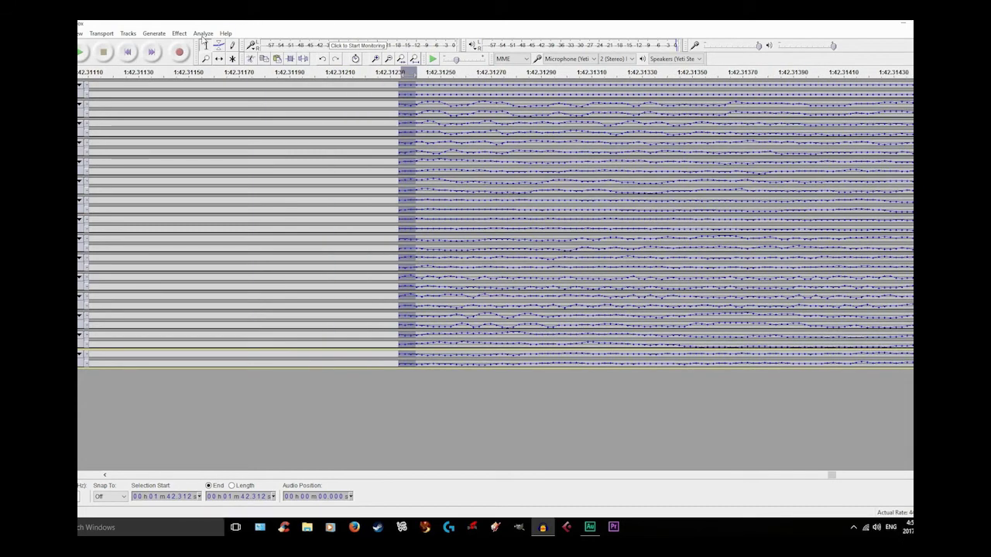
pyautogui.click(203, 34)
pyautogui.moveTo(180, 35)
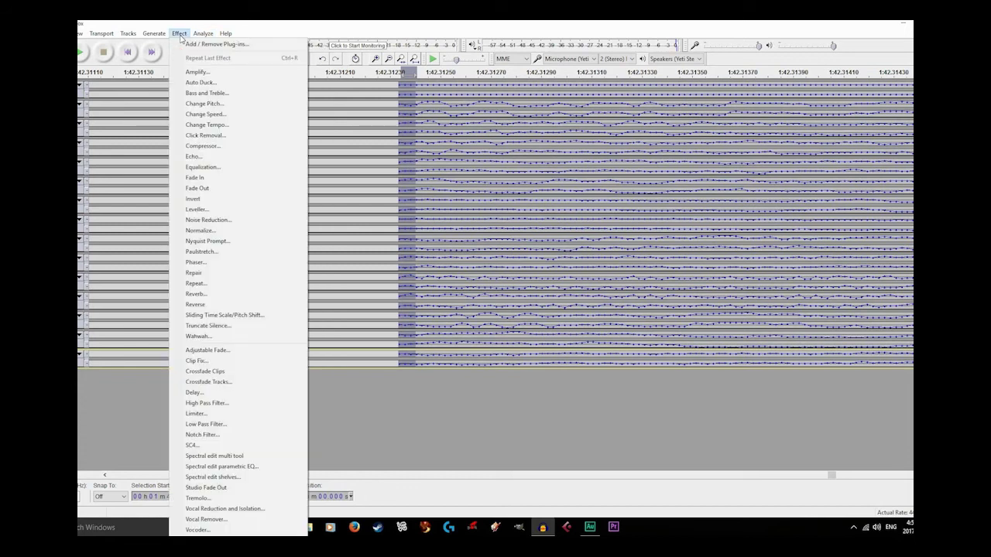
pyautogui.click(294, 177)
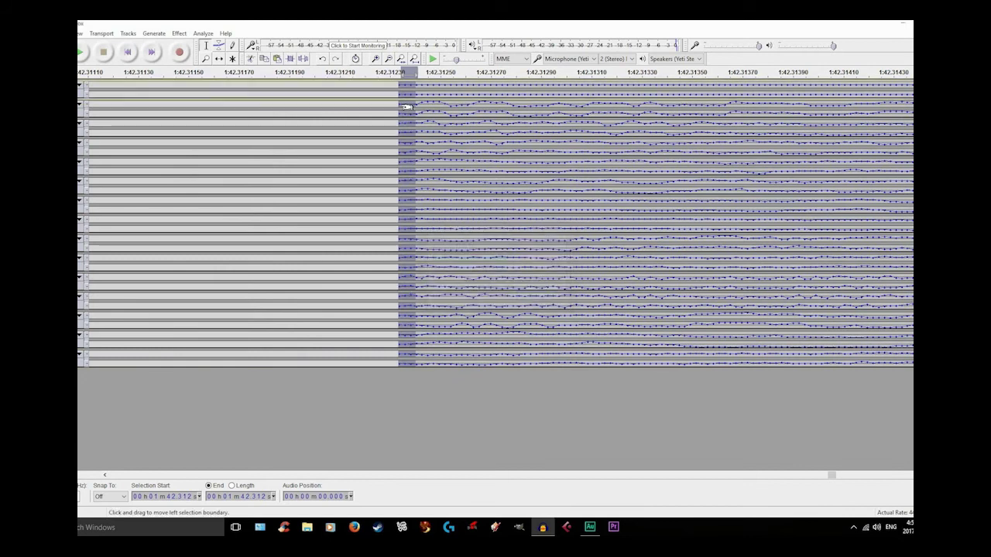
# Examine the common start of the sections around 1 min 42.312 s, with the intro track temporarily enlarged
pyautogui.keyDown('ctrl'); pyautogui.scroll(3, 396, 89); pyautogui.keyUp('ctrl')
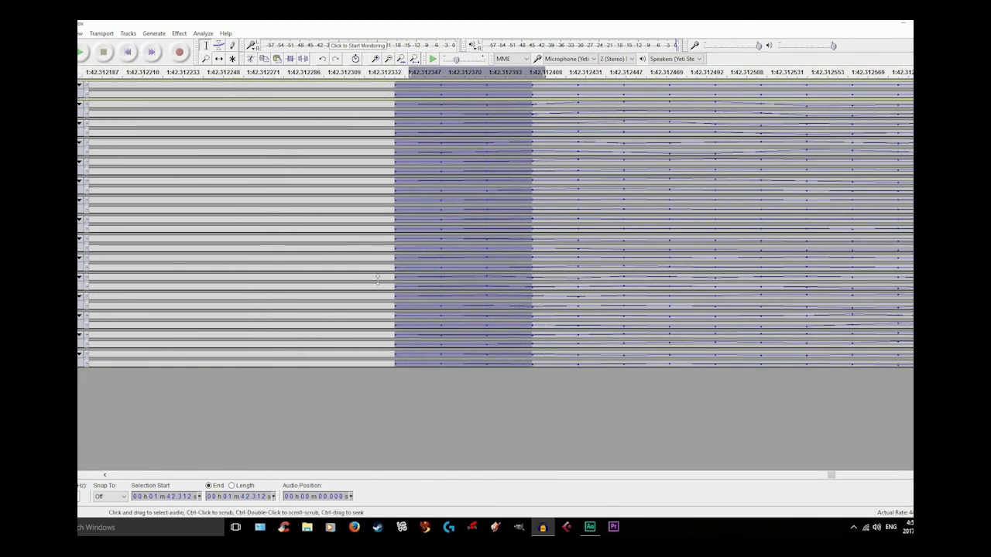
pyautogui.click(367, 238)
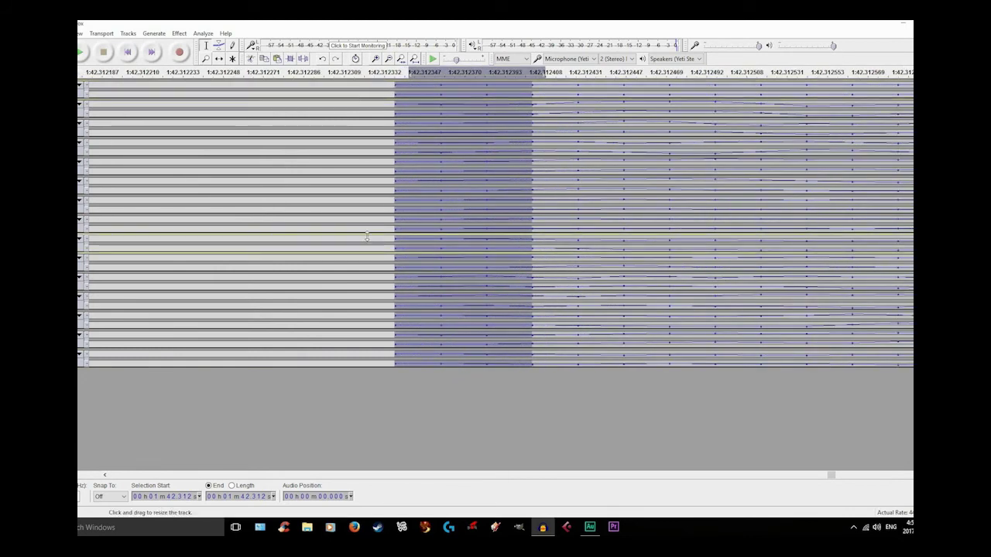
pyautogui.moveTo(367, 237); pyautogui.dragTo(371, 308)
pyautogui.keyDown('ctrl'); pyautogui.scroll(-7, 422, 206); pyautogui.keyUp('ctrl')
pyautogui.keyDown('ctrl'); pyautogui.scroll(-6, 430, 206); pyautogui.keyUp('ctrl')
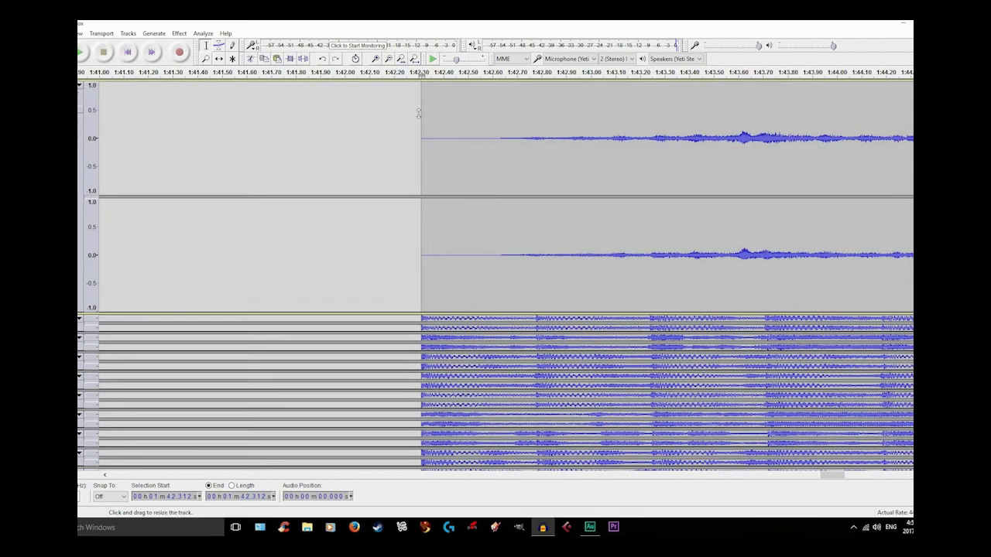
pyautogui.scroll(-5, 418, 113)
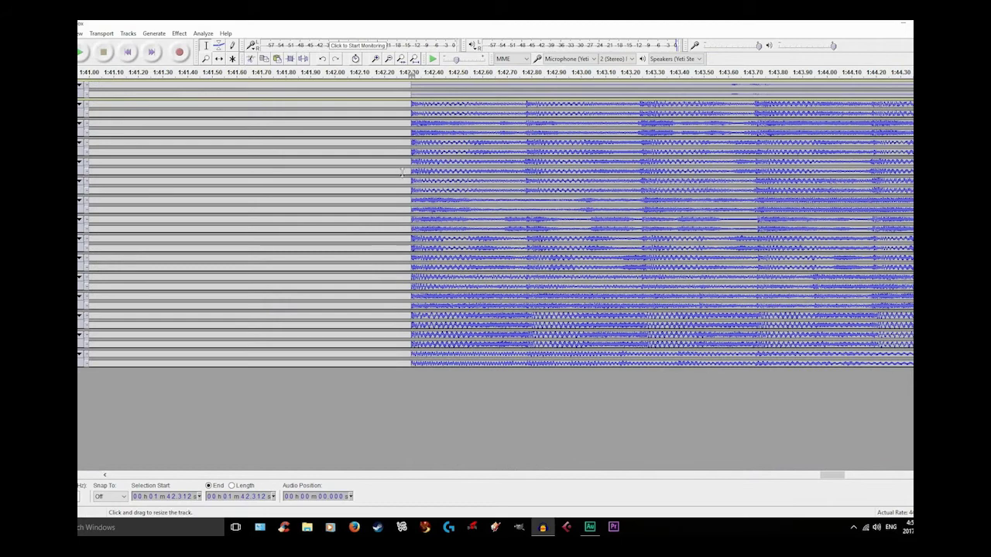
# Enlarge the second section track to examine its first samples at about 1 min 42.312 s, and collapse it again
pyautogui.scroll(5, 404, 166)
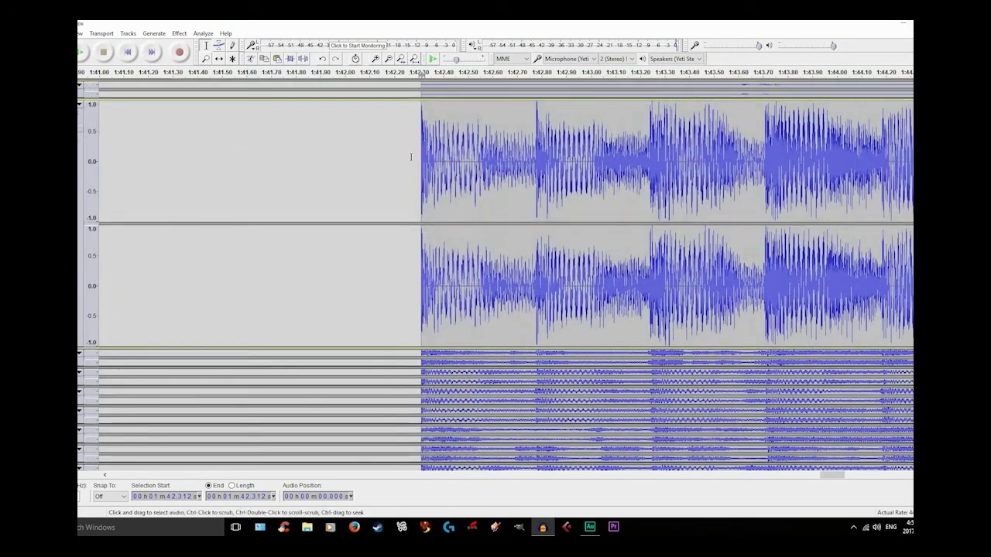
pyautogui.keyDown('ctrl'); pyautogui.scroll(9, 411, 157); pyautogui.keyUp('ctrl')
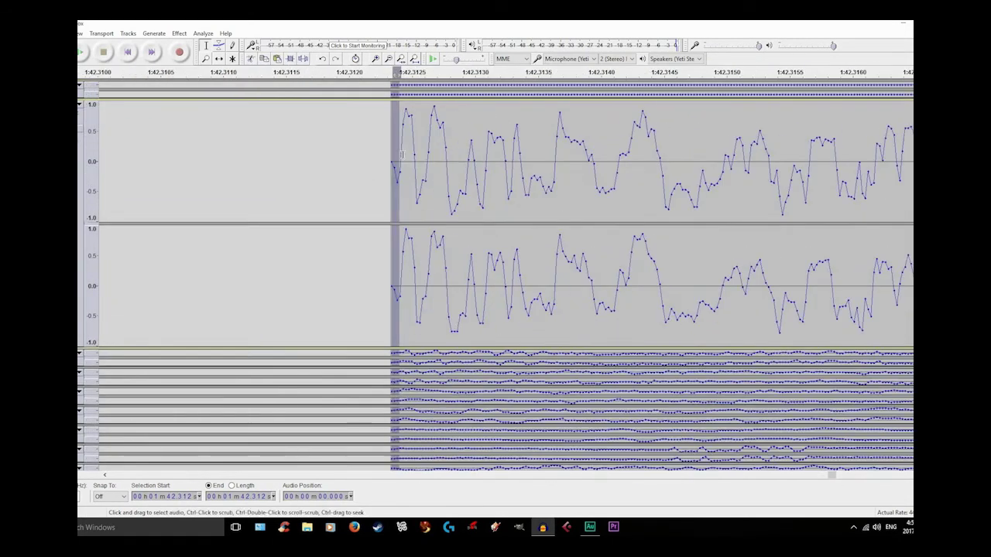
pyautogui.keyDown('ctrl'); pyautogui.scroll(2, 360, 165); pyautogui.keyUp('ctrl')
pyautogui.scroll(1, 359, 158)
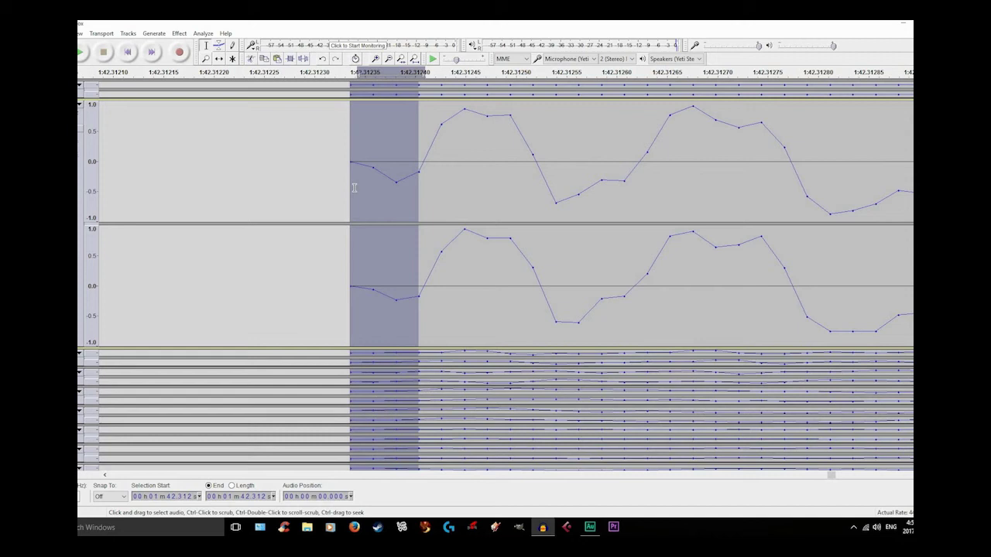
pyautogui.scroll(-2, 308, 333)
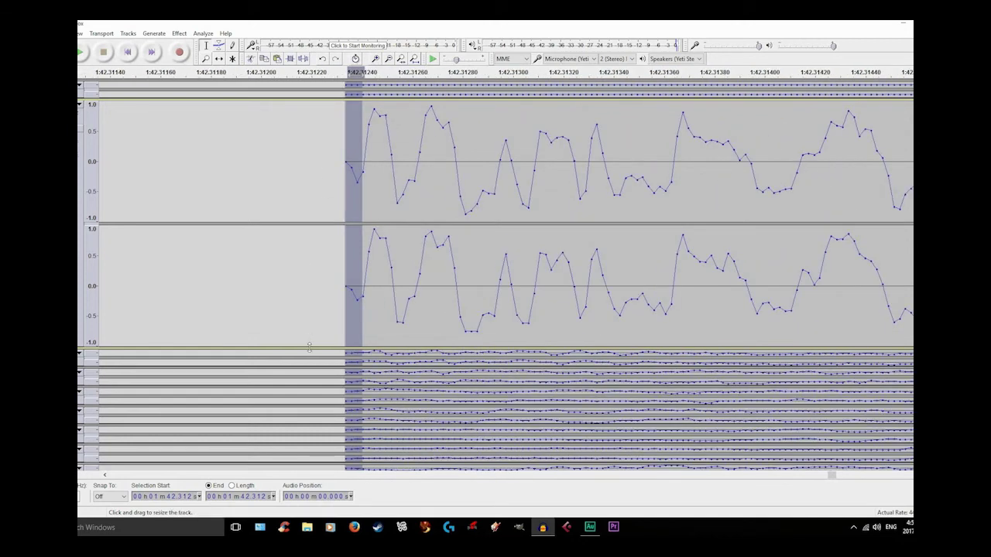
pyautogui.moveTo(301, 161); pyautogui.dragTo(306, 108)
pyautogui.scroll(-4, 477, 163)
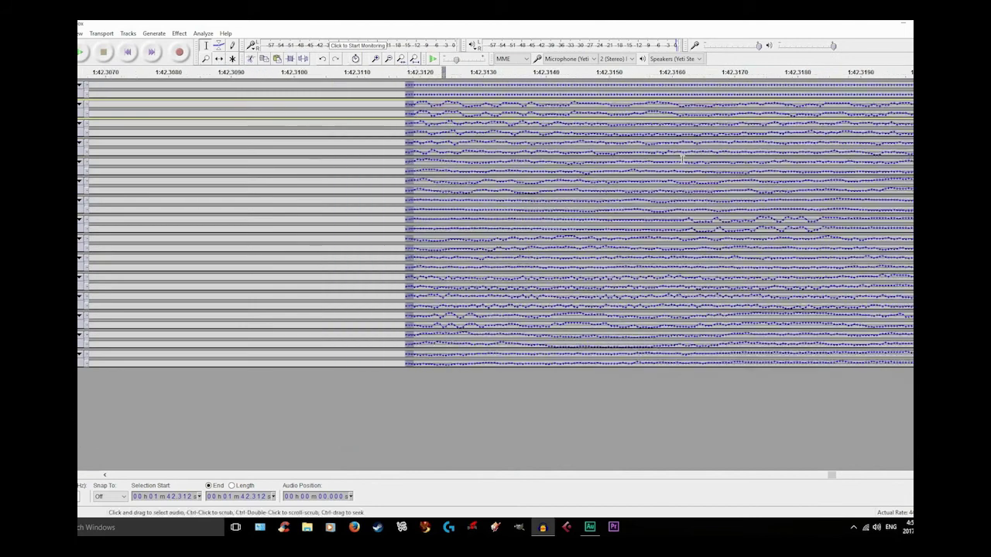
# Shift every section track except the last one in time so that they all end together just before 2:00
pyautogui.scroll(-2, 741, 150)
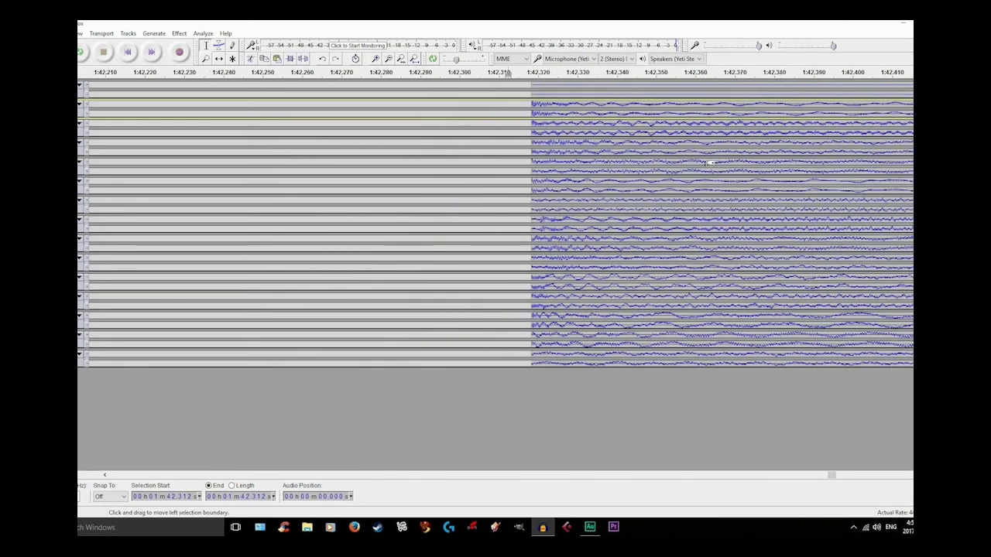
pyautogui.scroll(-5, 685, 178)
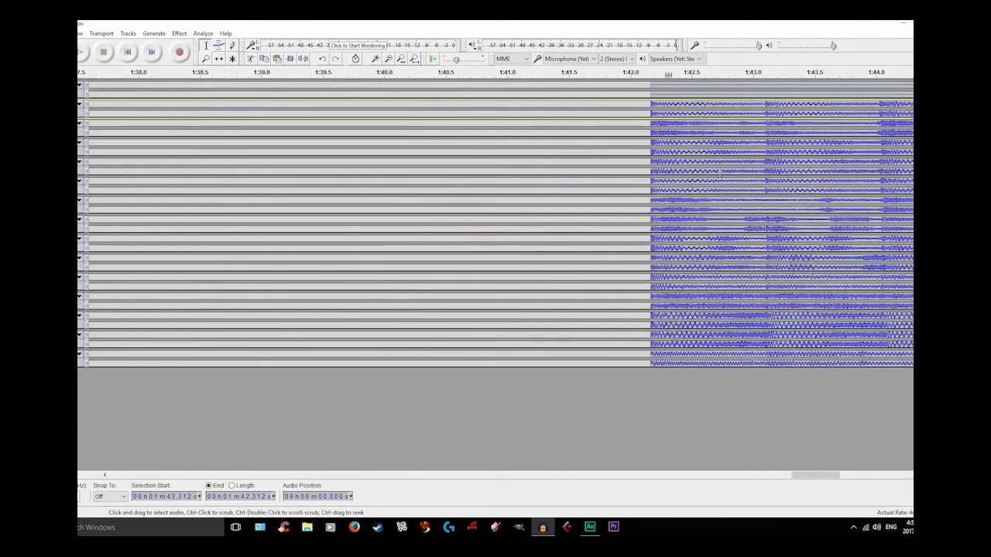
pyautogui.scroll(-2, 748, 171)
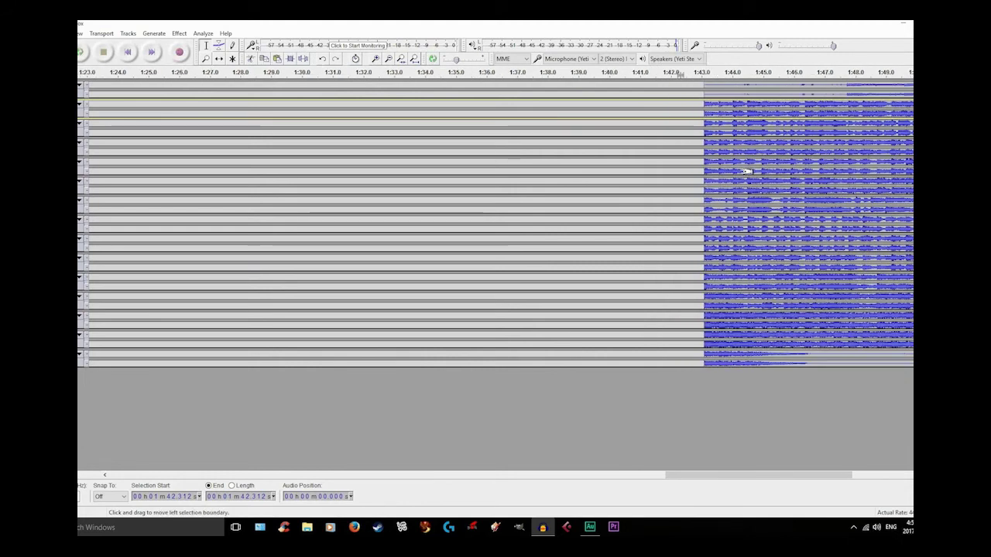
pyautogui.scroll(-3, 584, 188)
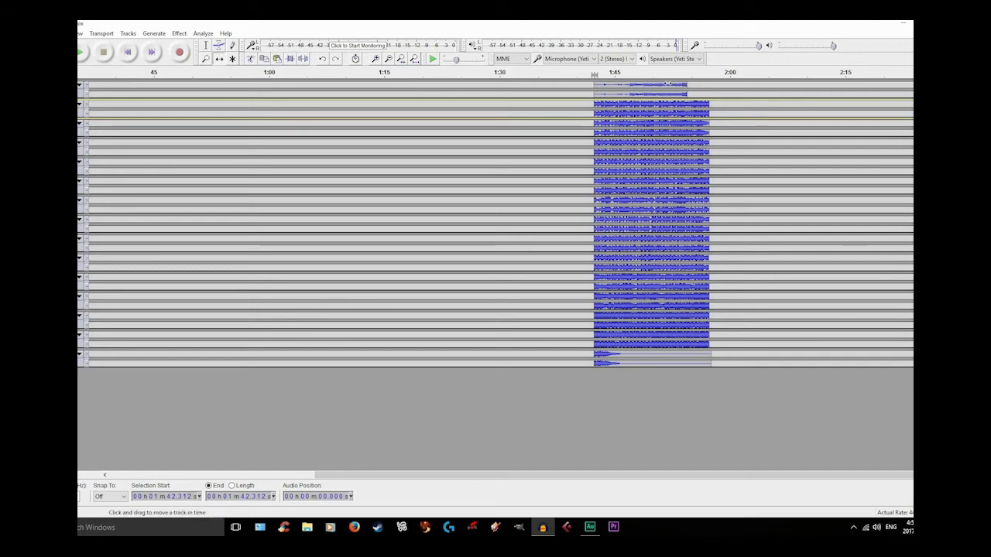
pyautogui.moveTo(691, 85); pyautogui.dragTo(721, 337)
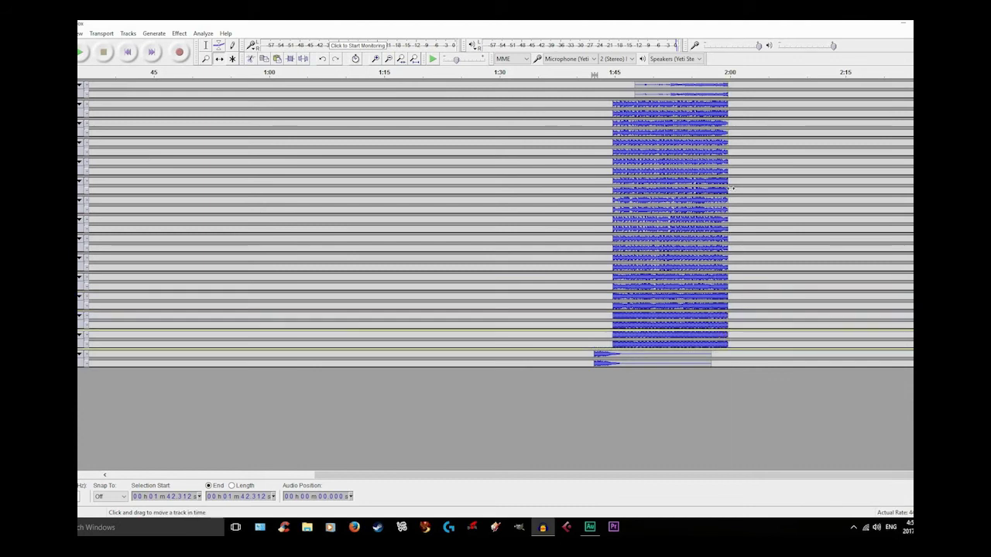
# Line up the end of the intro section with the other section ends at about 1 min 59.769 s, at sample level
pyautogui.scroll(1, 726, 189)
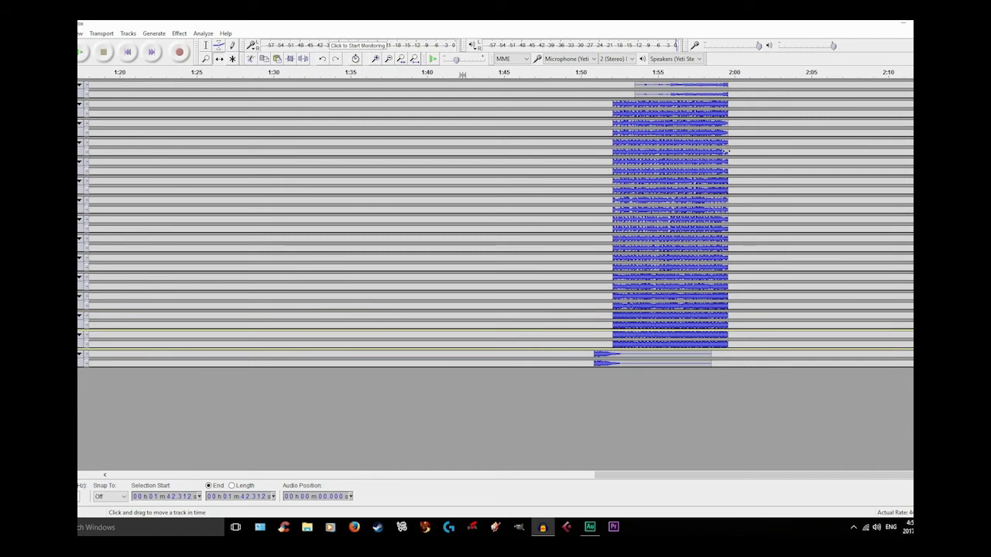
pyautogui.scroll(4, 728, 152)
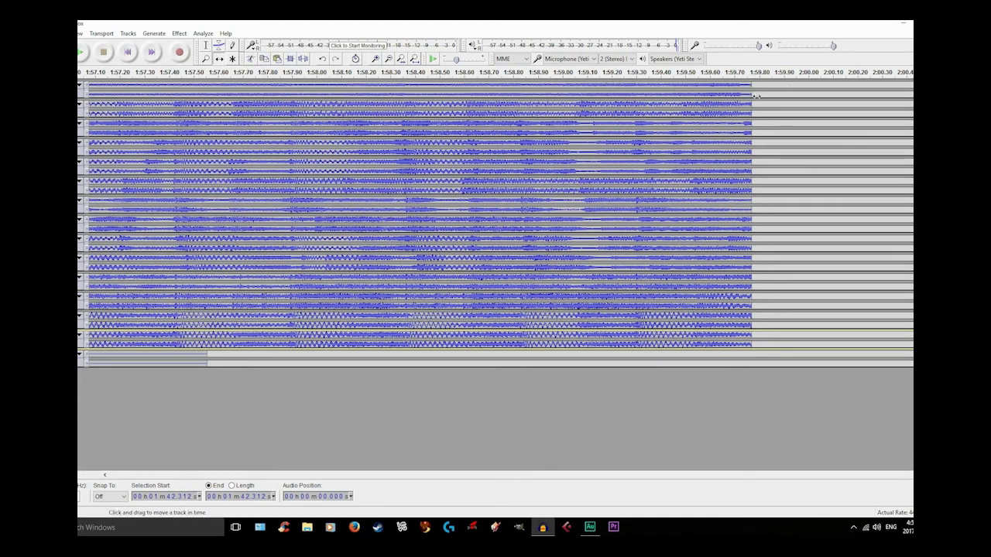
pyautogui.scroll(1, 748, 93)
pyautogui.scroll(5, 756, 94)
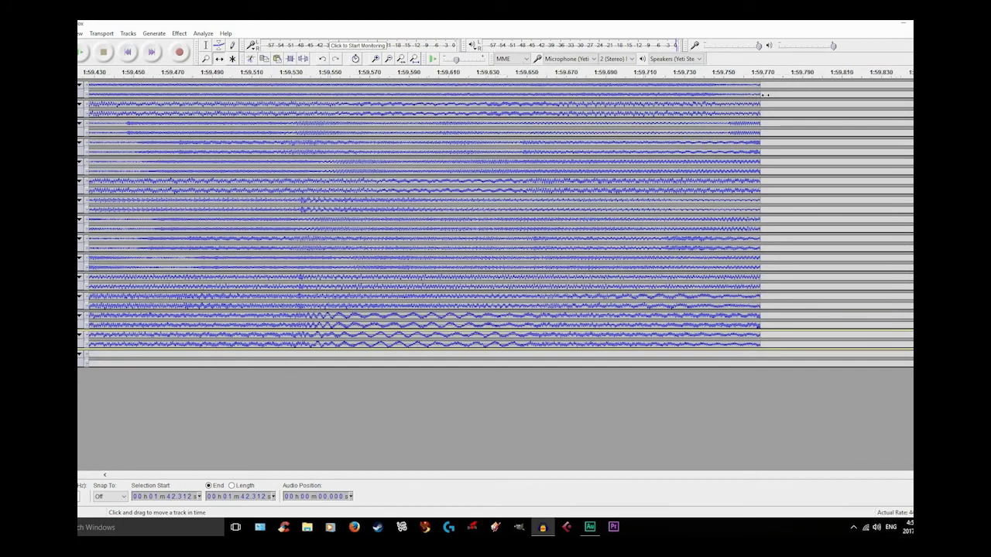
pyautogui.scroll(2, 768, 94)
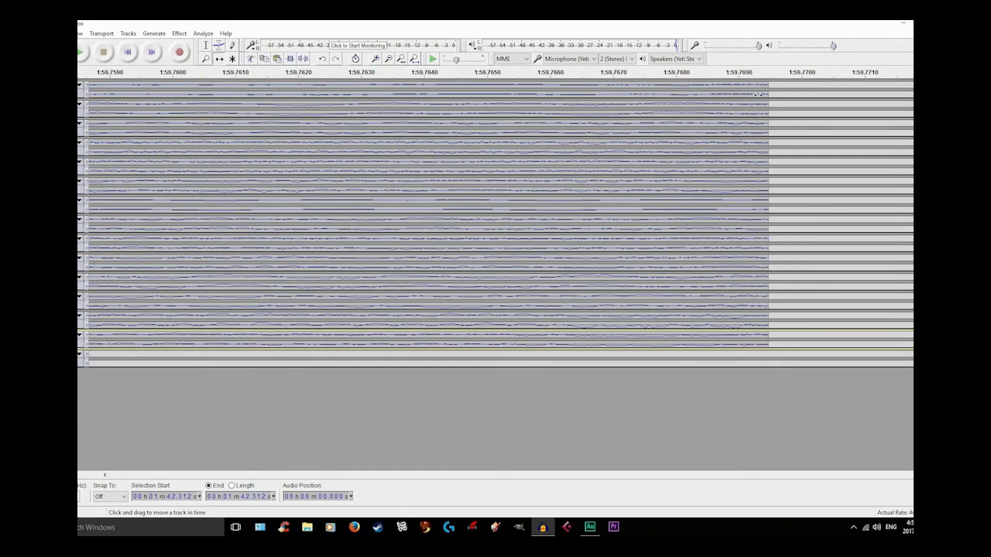
pyautogui.moveTo(759, 90)
pyautogui.mouseDown()
pyautogui.moveTo(621, 89)
pyautogui.moveTo(739, 94)
pyautogui.moveTo(771, 84)
pyautogui.mouseUp()
pyautogui.scroll(5, 771, 85)
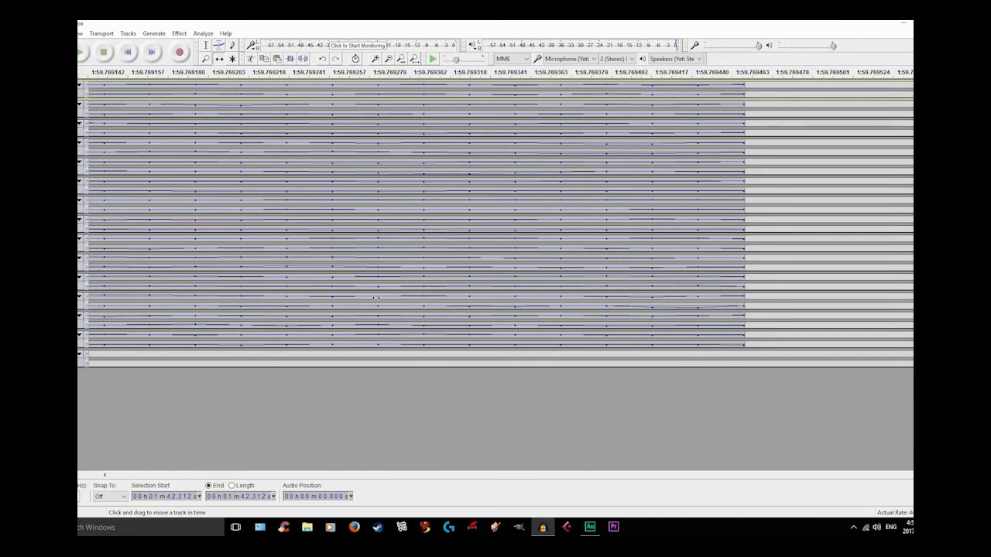
# Examine the section tracks around their aligned ends, from close-up detail out to a wider overview
pyautogui.scroll(-7, 282, 329)
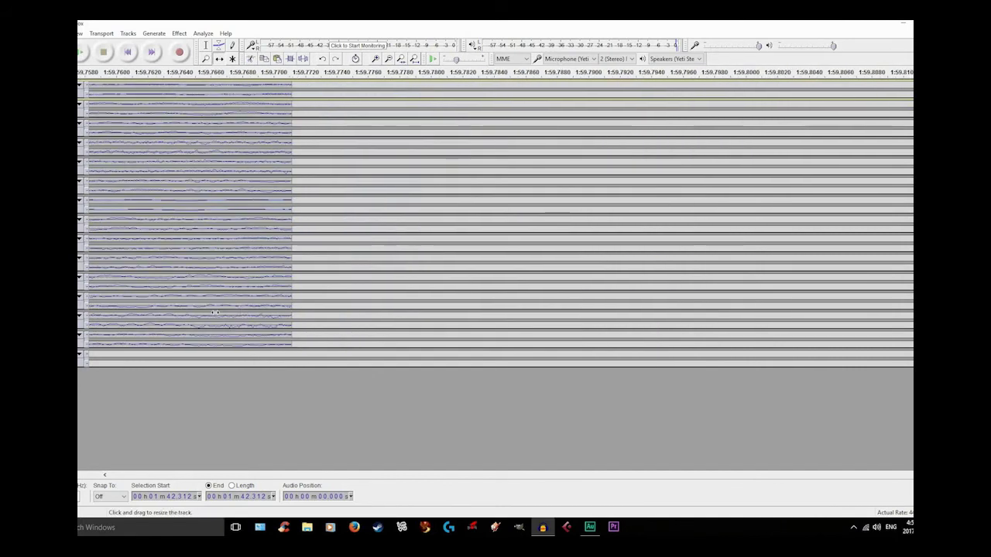
pyautogui.scroll(-6, 215, 312)
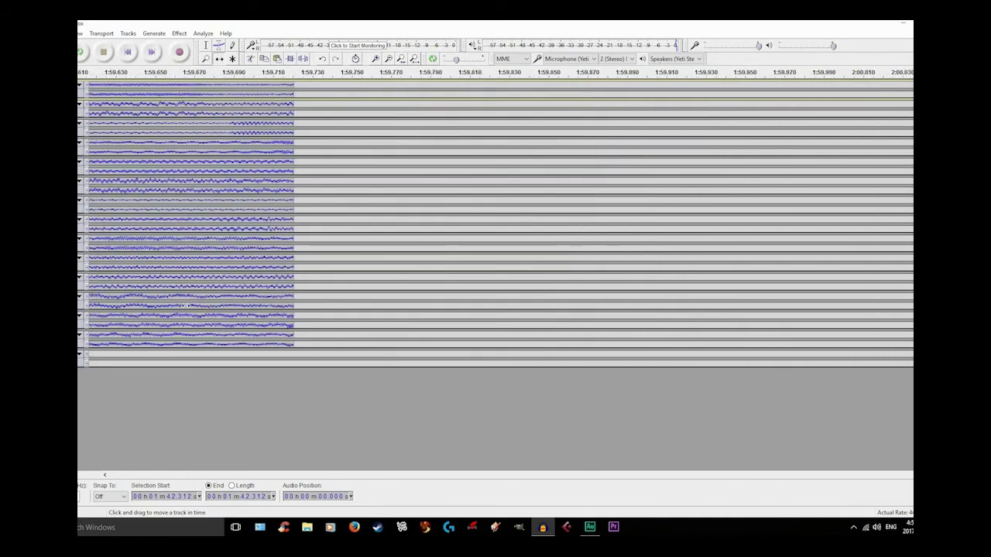
pyautogui.scroll(-3, 186, 305)
pyautogui.hscroll(-20, 184, 305)
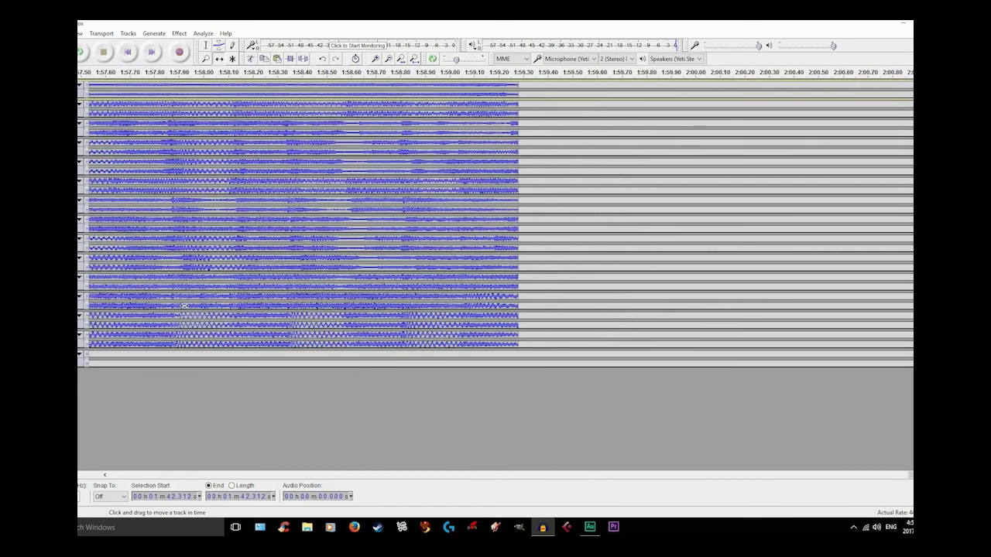
pyautogui.scroll(10, 207, 353)
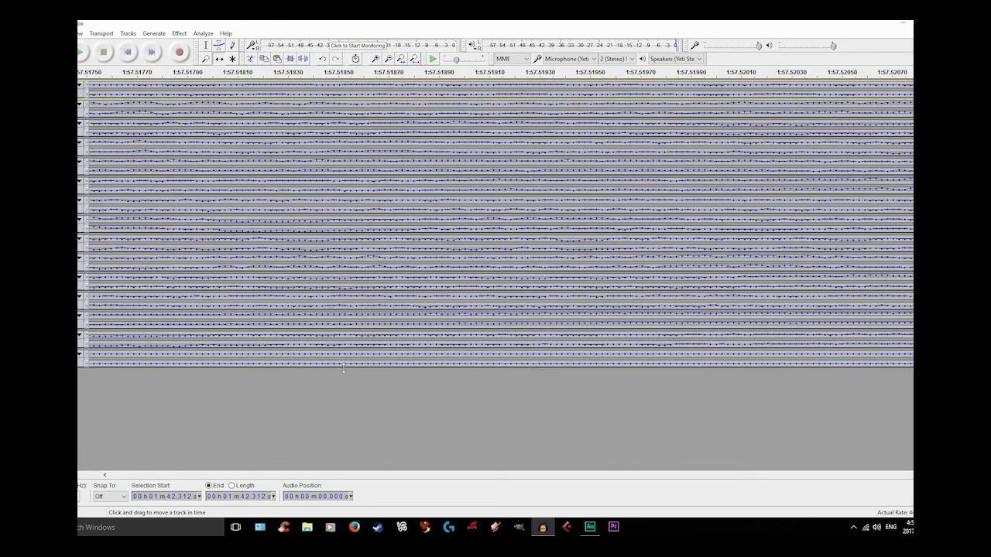
pyautogui.scroll(-10, 356, 350)
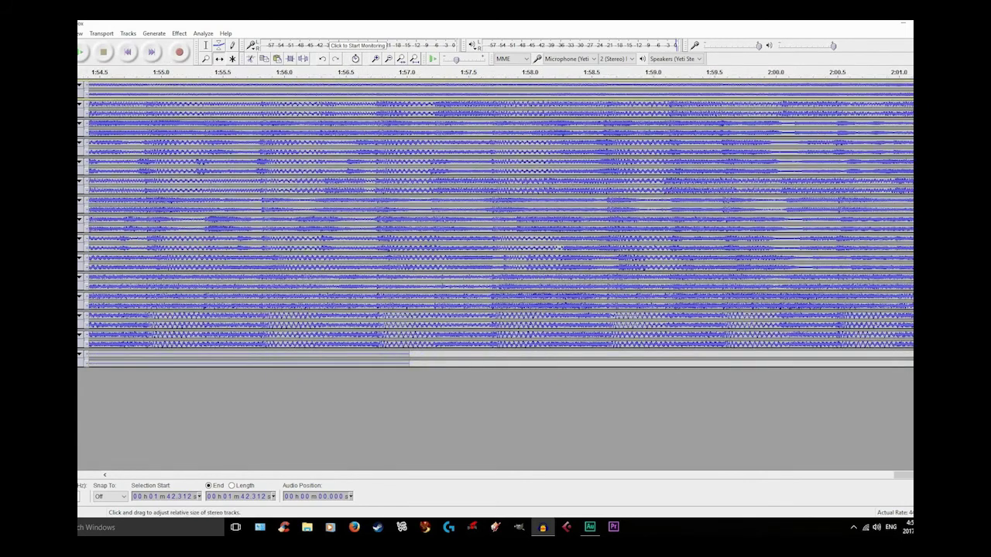
pyautogui.scroll(-4, 660, 198)
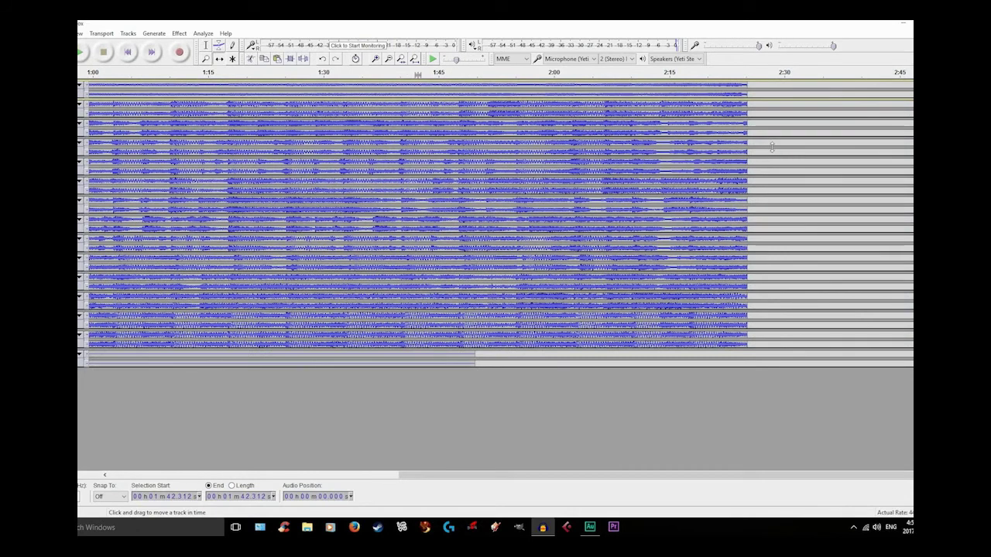
# Select the last few samples at about 1 min 59.769 s on every track except the last one, and apply Fade Out
pyautogui.scroll(2, 552, 95)
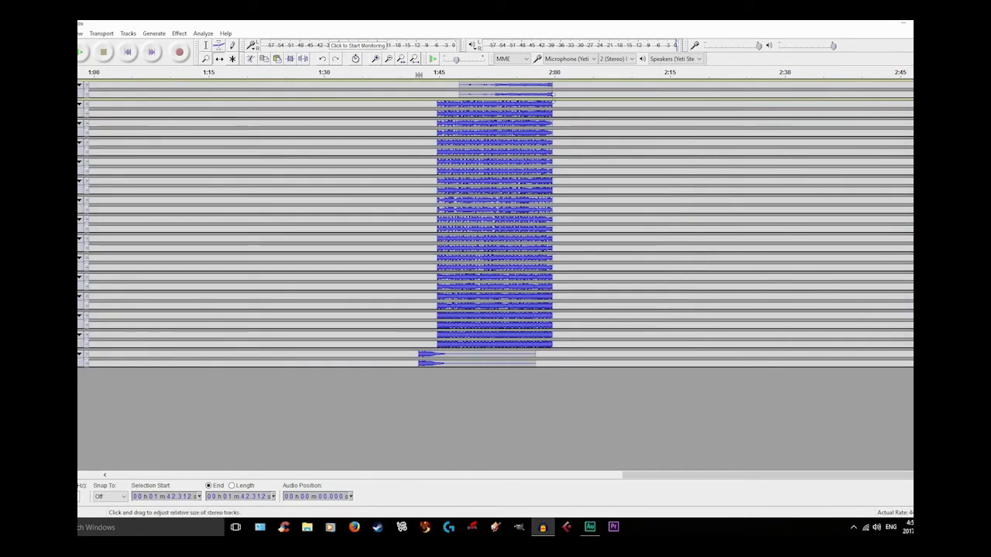
pyautogui.scroll(4, 552, 94)
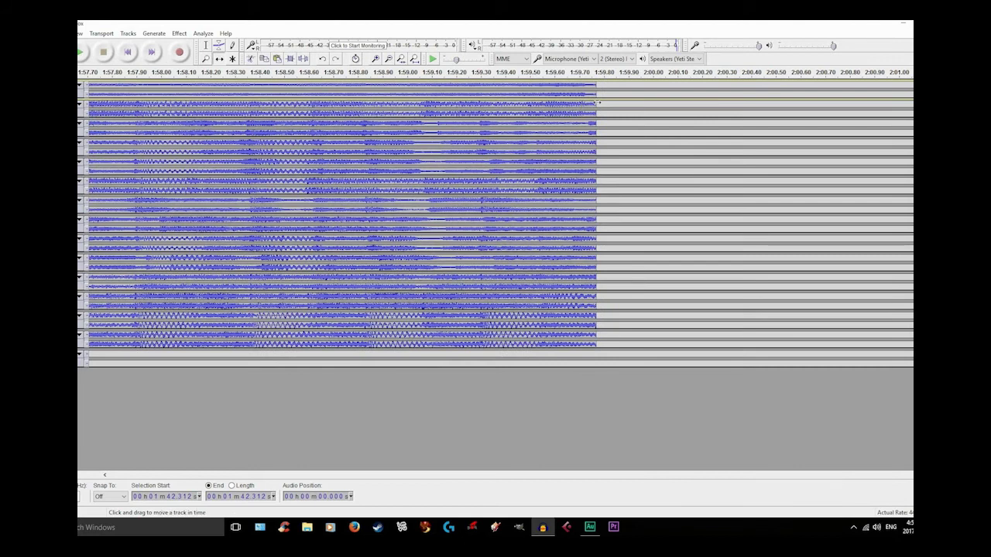
pyautogui.scroll(10, 598, 101)
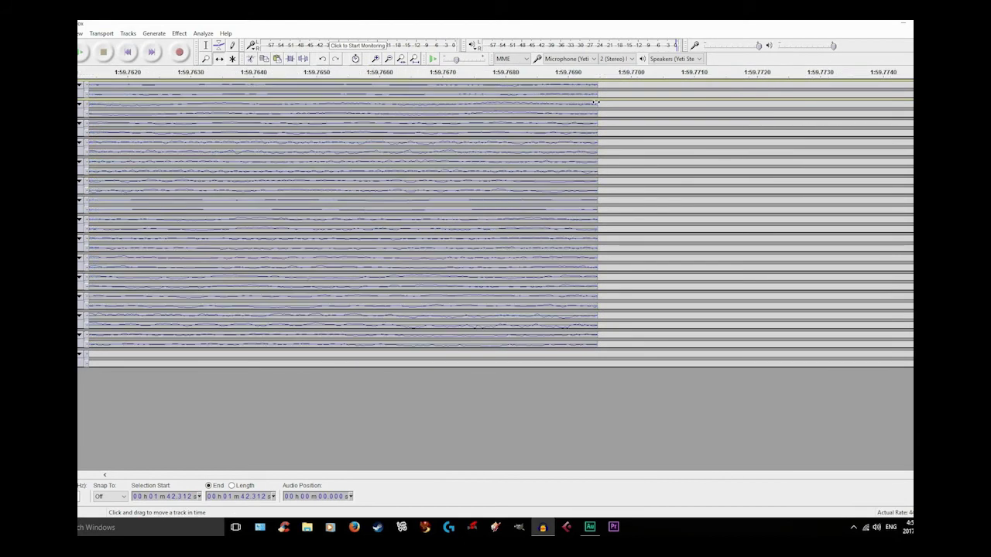
pyautogui.scroll(2, 598, 101)
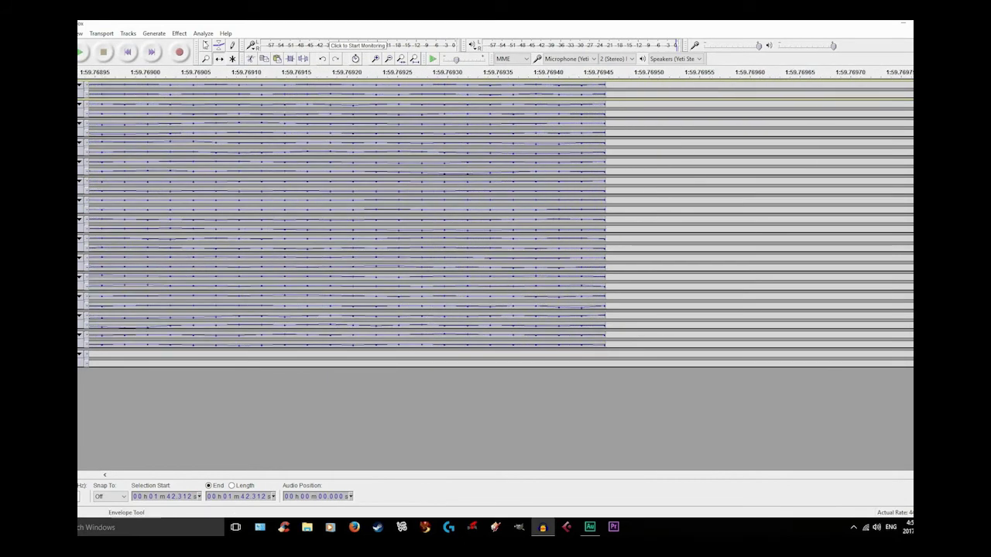
pyautogui.click(219, 45)
pyautogui.click(205, 45)
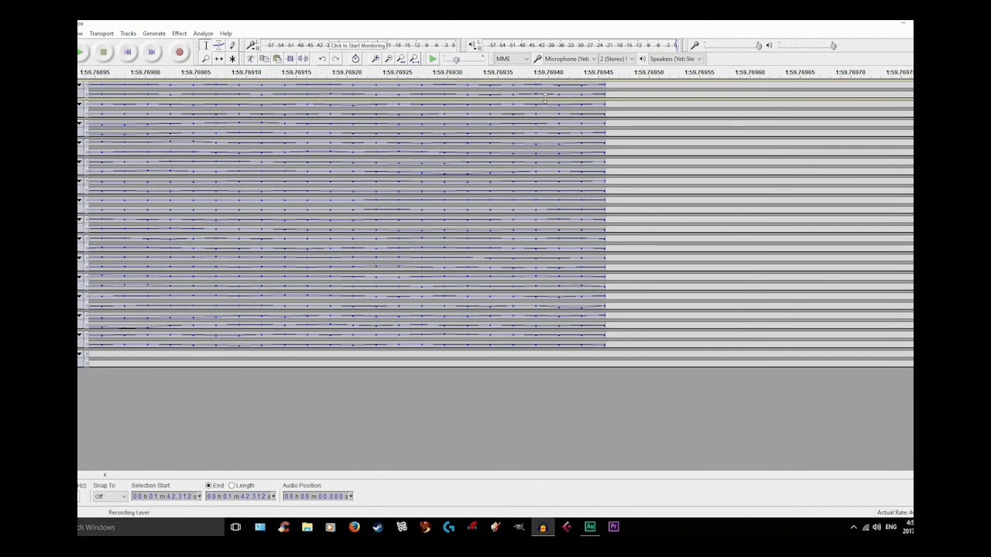
pyautogui.moveTo(535, 89); pyautogui.dragTo(620, 340)
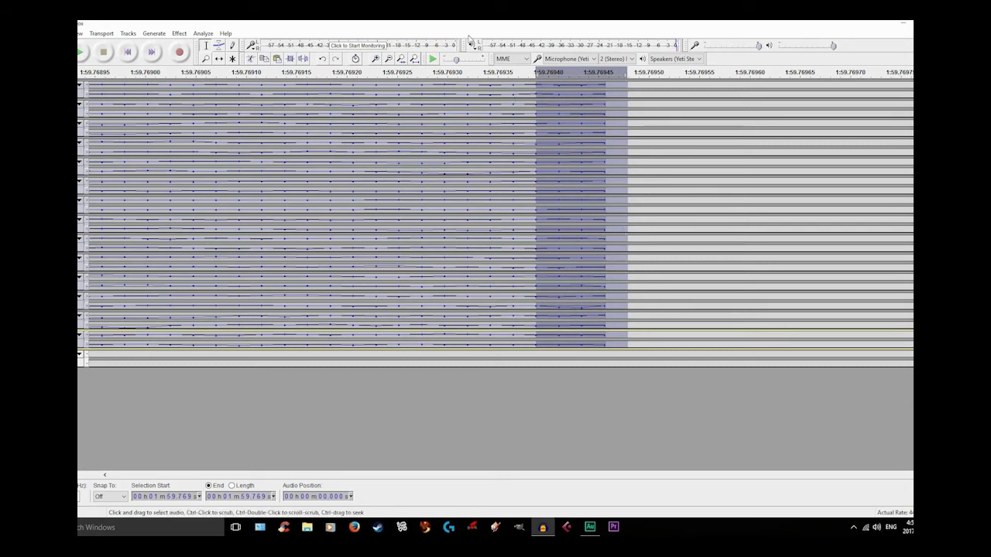
pyautogui.click(180, 33)
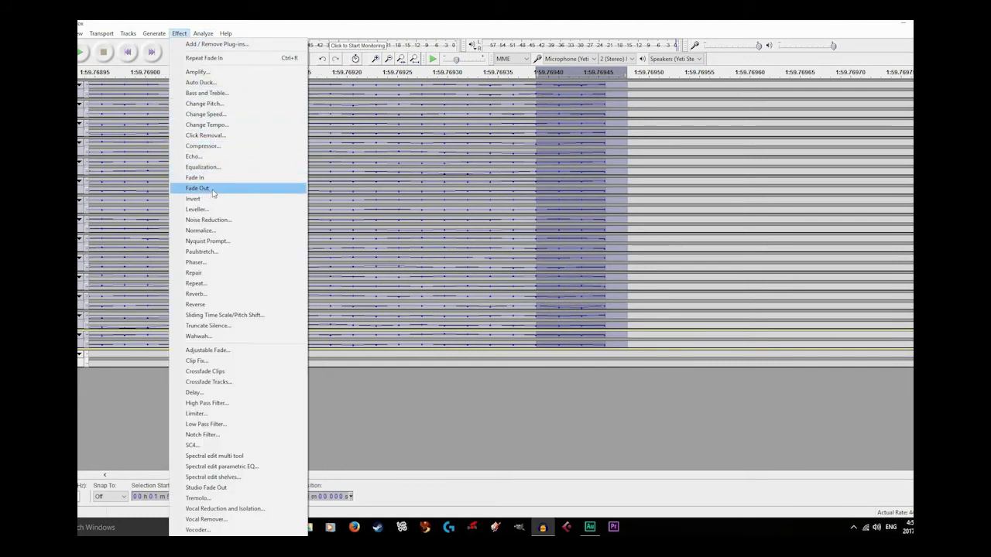
pyautogui.click(213, 192)
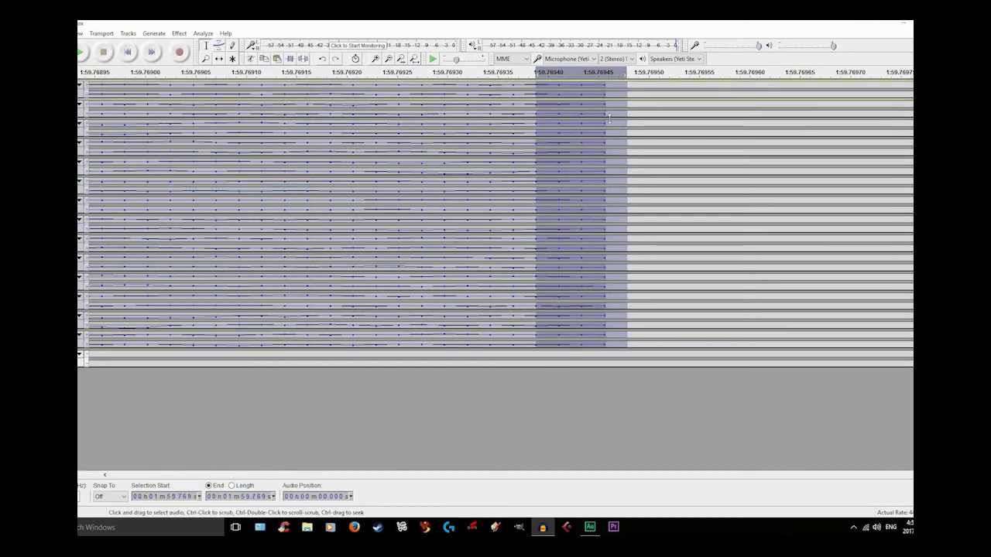
# Enlarge the second and third section tracks to examine their faded final samples, collapse them again and clear the selection
pyautogui.moveTo(612, 118); pyautogui.dragTo(612, 358)
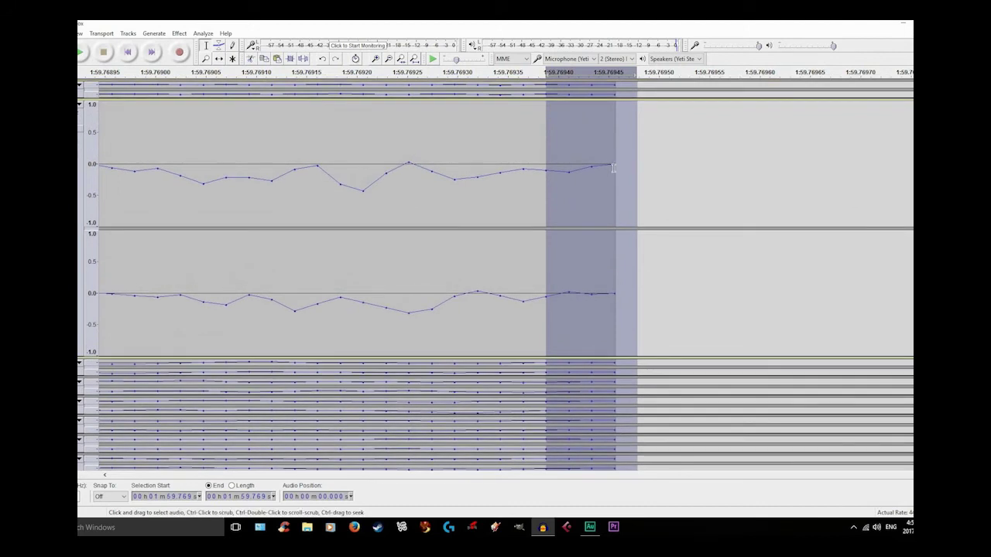
pyautogui.click(660, 161)
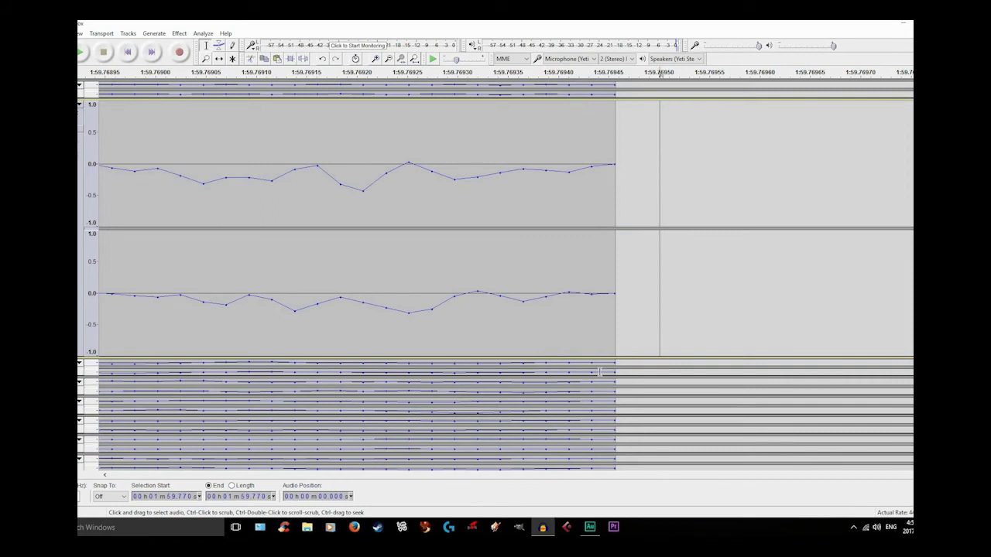
pyautogui.moveTo(613, 474); pyautogui.dragTo(624, 491)
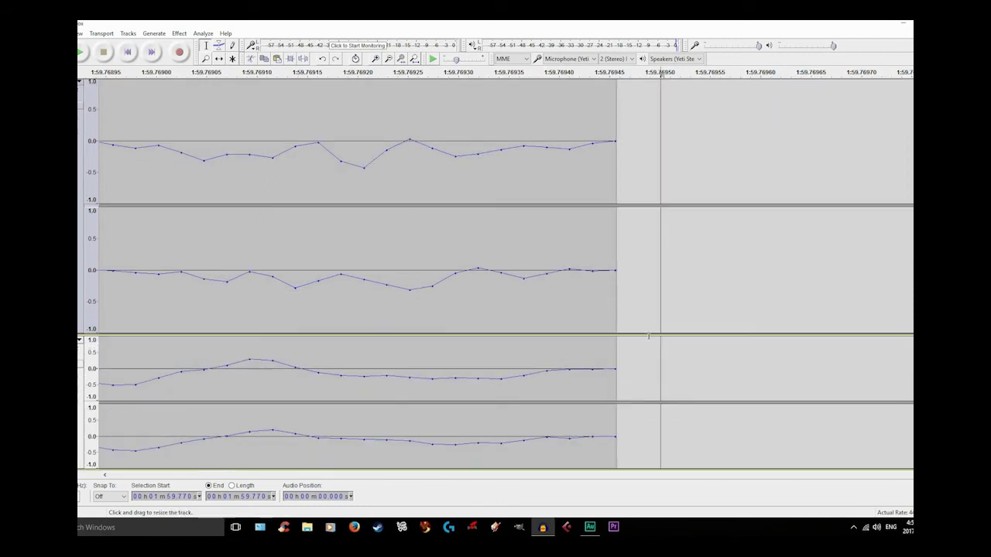
pyautogui.moveTo(638, 234); pyautogui.dragTo(649, 252)
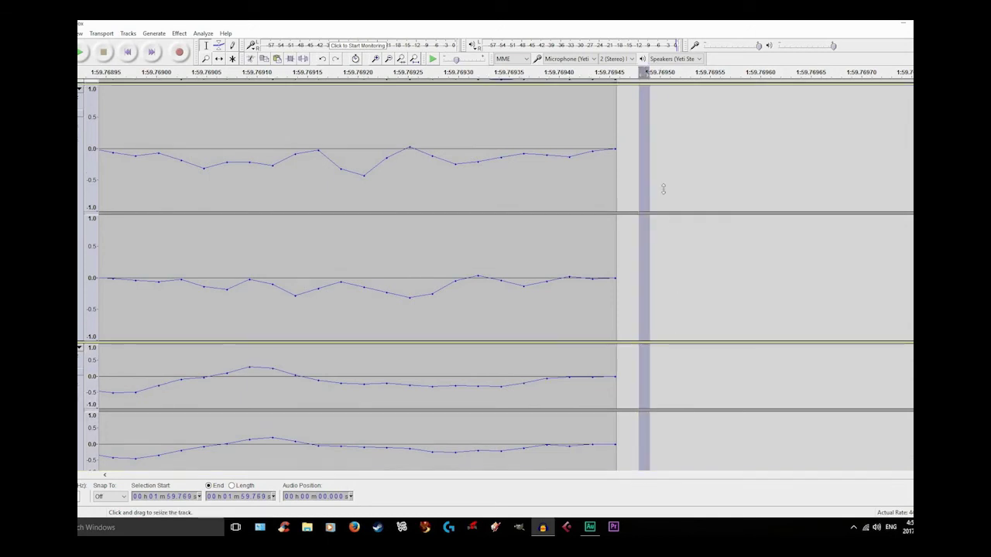
pyautogui.moveTo(662, 78); pyautogui.dragTo(664, 75)
pyautogui.moveTo(681, 237); pyautogui.dragTo(655, 71)
pyautogui.scroll(1, 428, 175)
pyautogui.scroll(-10, 428, 175)
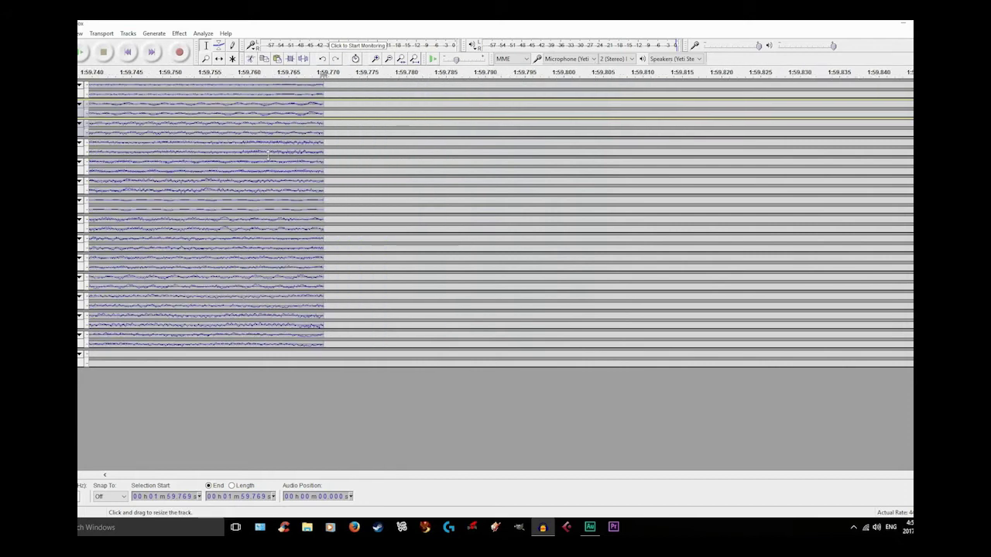
pyautogui.scroll(-4, 250, 151)
pyautogui.hscroll(-5, 181, 150)
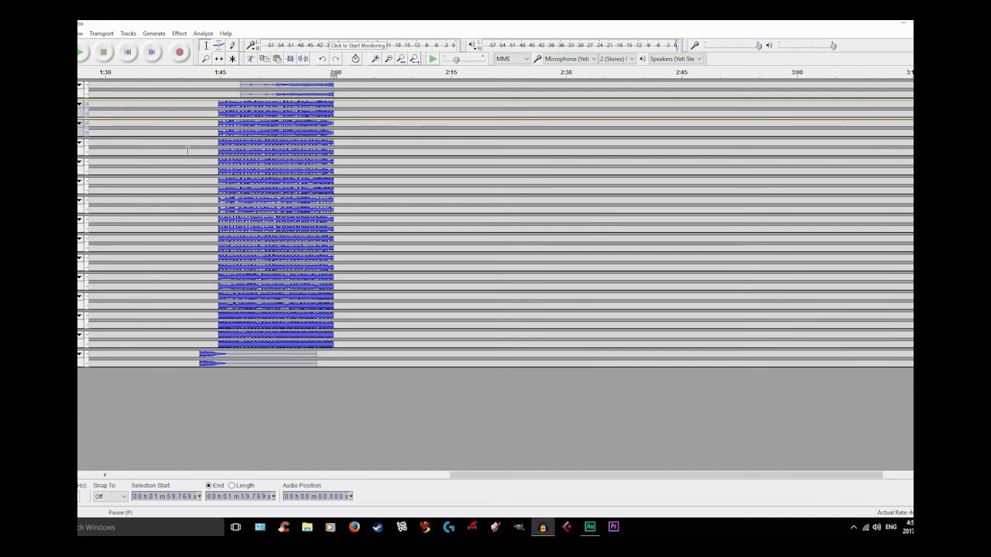
pyautogui.click(369, 338)
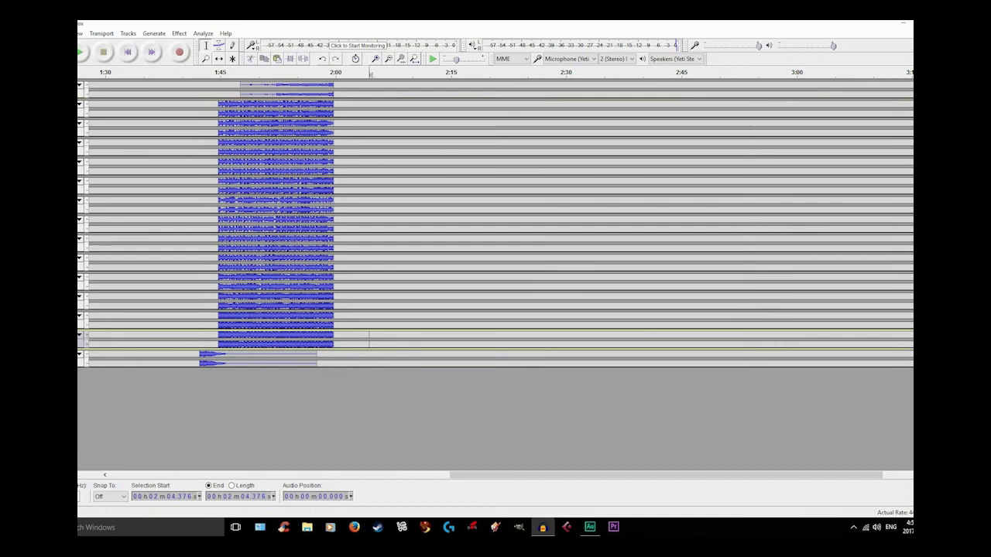
# Start a multiple-file export and set its destination to a new OGG folder inside The Fox on the desktop
pyautogui.click(42, 33)
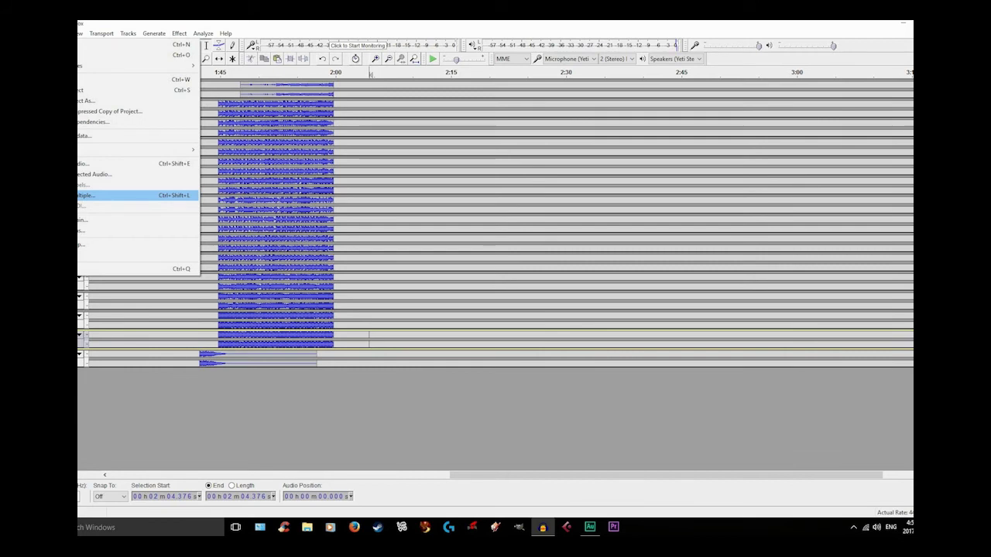
pyautogui.click(116, 195)
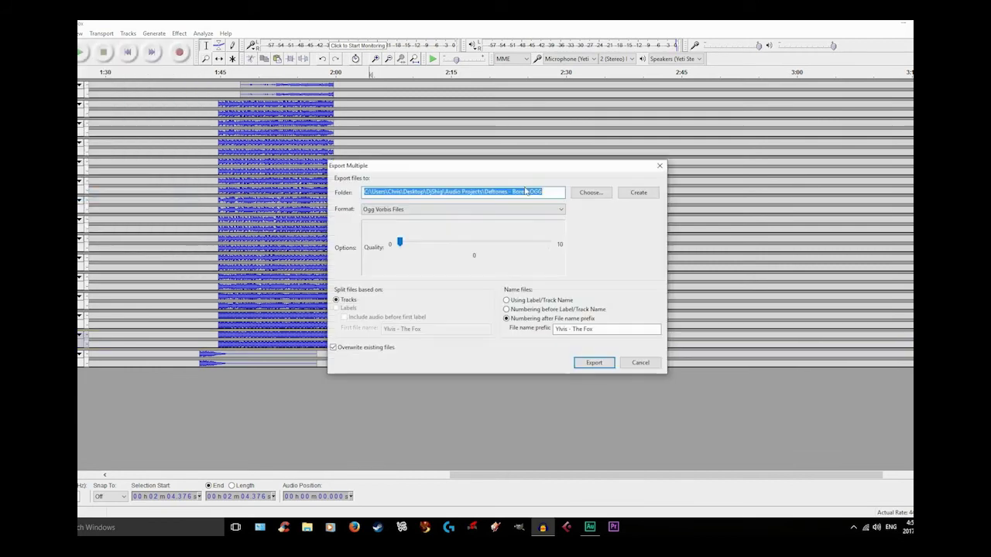
pyautogui.click(580, 195)
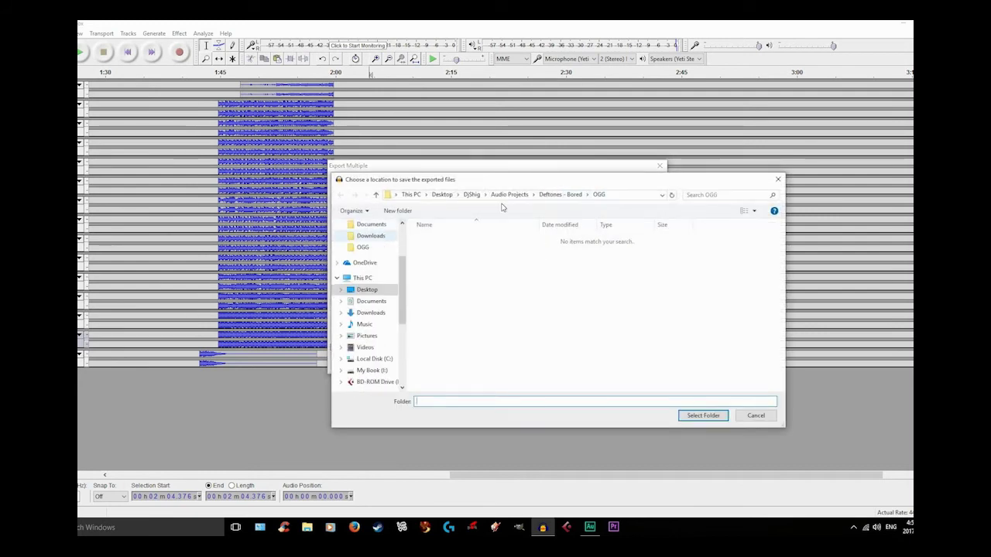
pyautogui.click(442, 195)
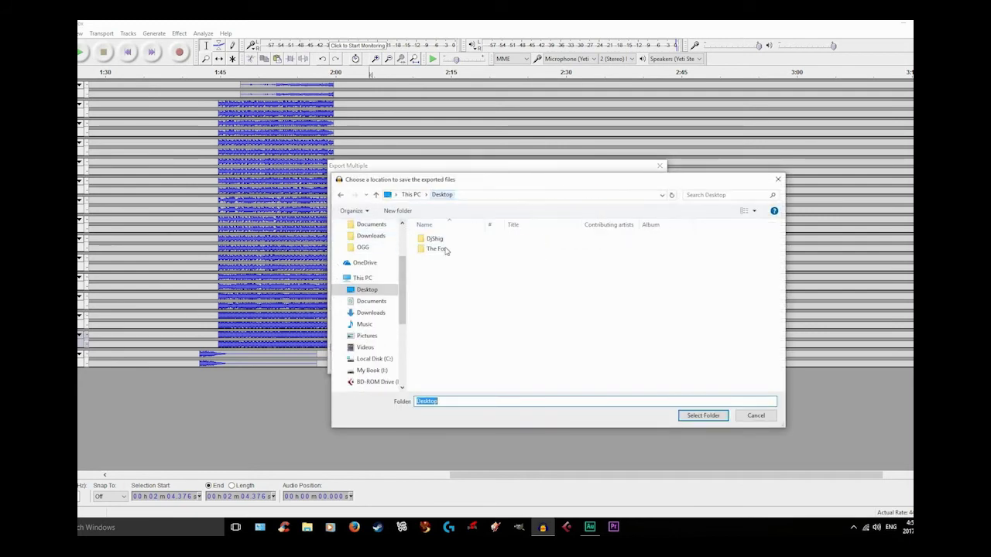
pyautogui.doubleClick(441, 250)
pyautogui.rightClick(528, 363)
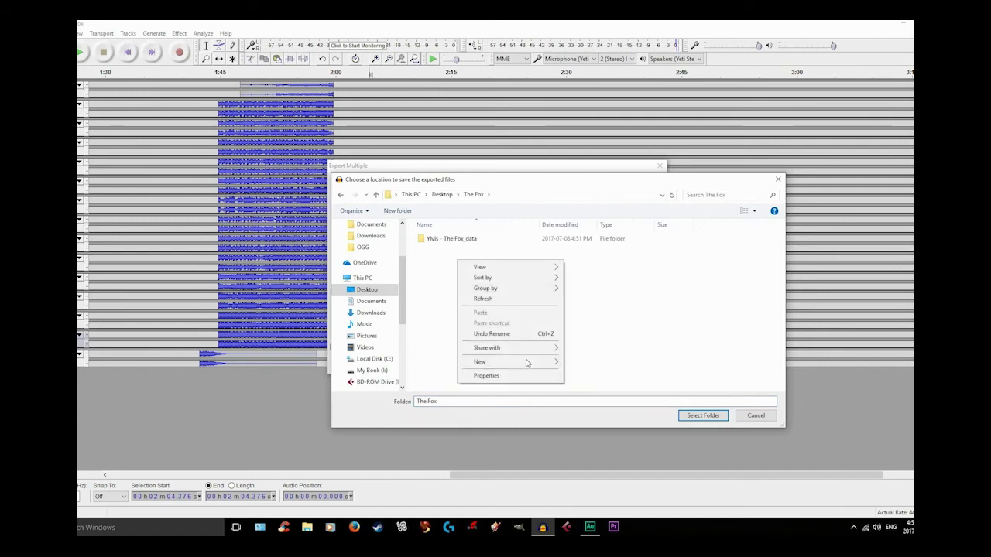
pyautogui.moveTo(549, 362)
pyautogui.click(607, 362)
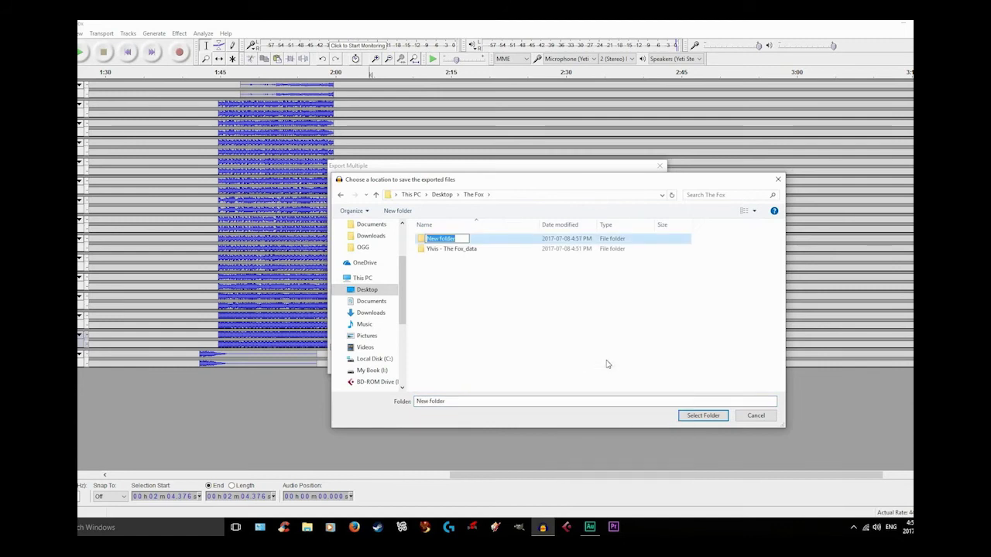
pyautogui.write('OGG')
pyautogui.click(700, 416)
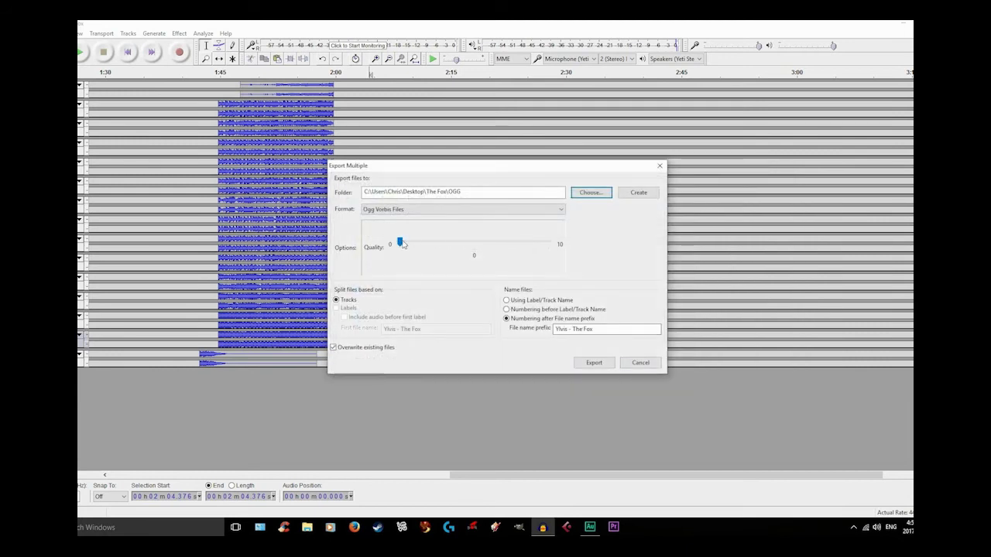
# Select Ogg Vorbis Files as the export format and try higher quality settings such as 5 before returning to 0
pyautogui.click(417, 210)
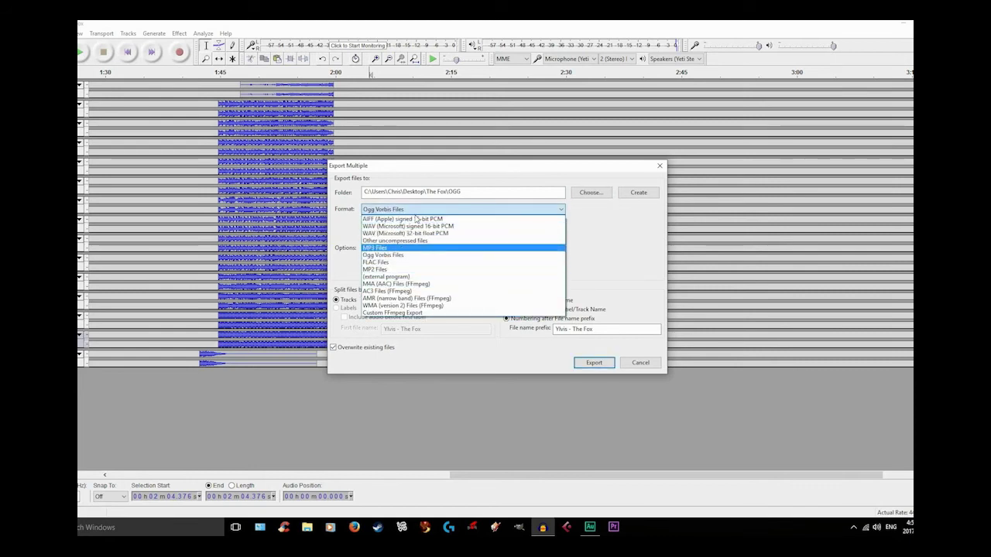
pyautogui.click(398, 257)
pyautogui.click(400, 244)
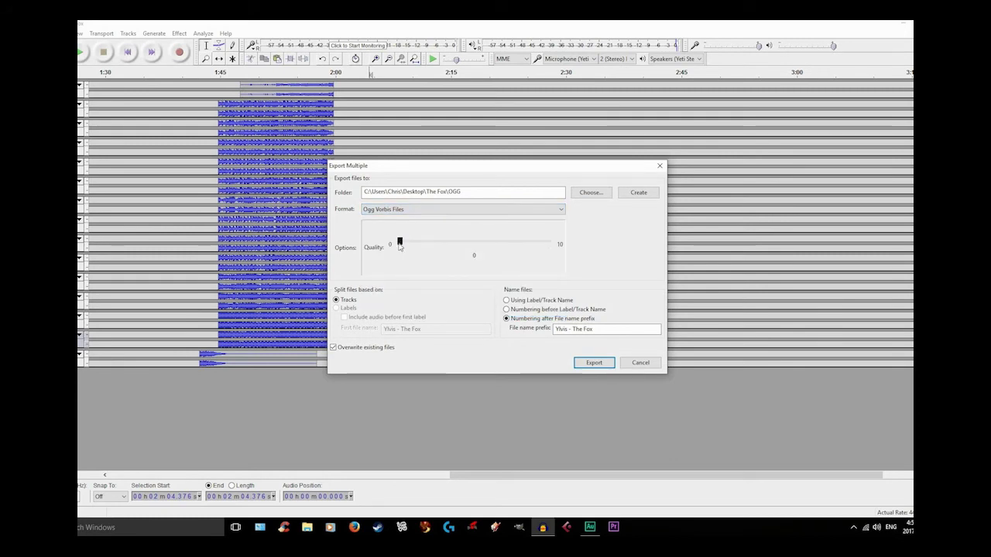
pyautogui.moveTo(402, 245); pyautogui.dragTo(473, 244)
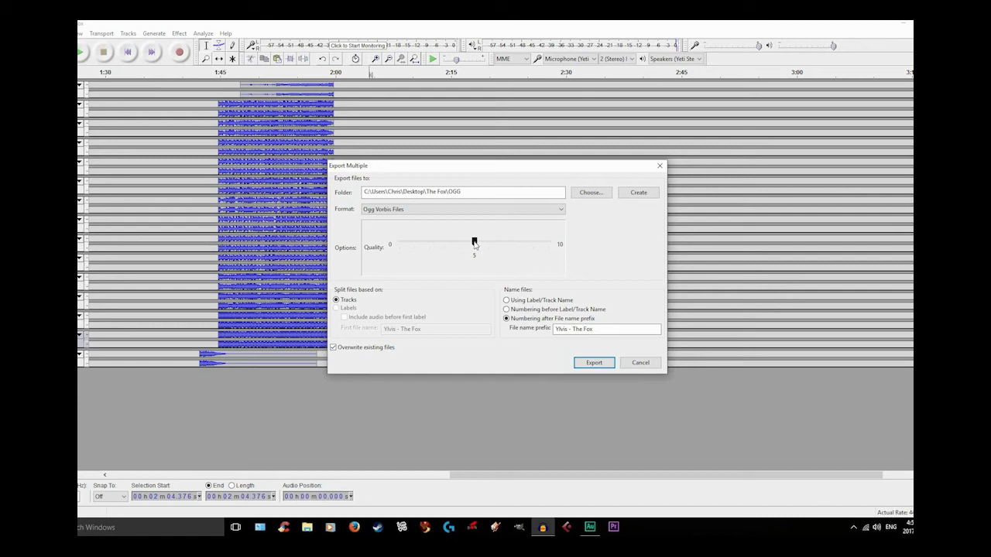
pyautogui.click(549, 241)
pyautogui.moveTo(548, 241); pyautogui.dragTo(403, 244)
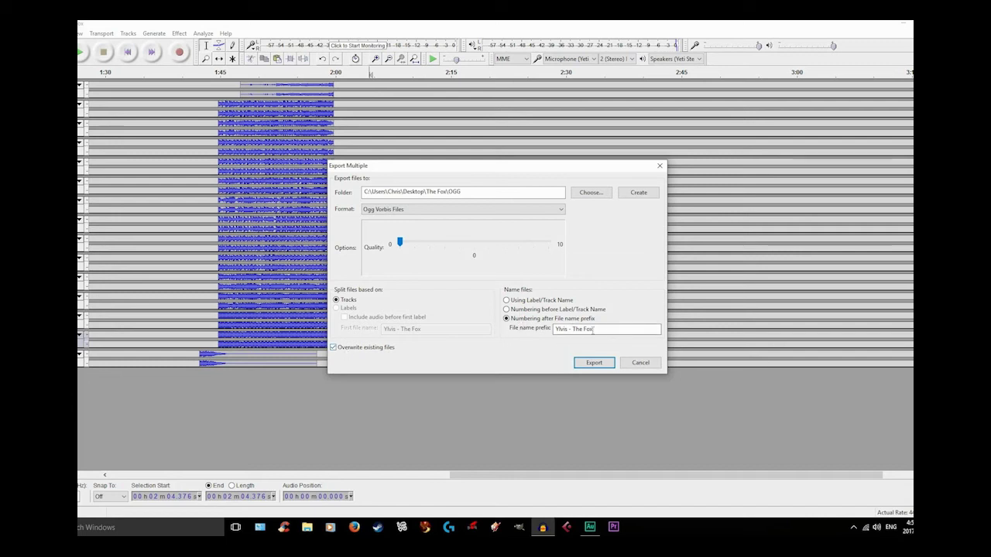
# Name the exported files by numbering after a file name prefix, and set the prefix to fox
pyautogui.click(507, 300)
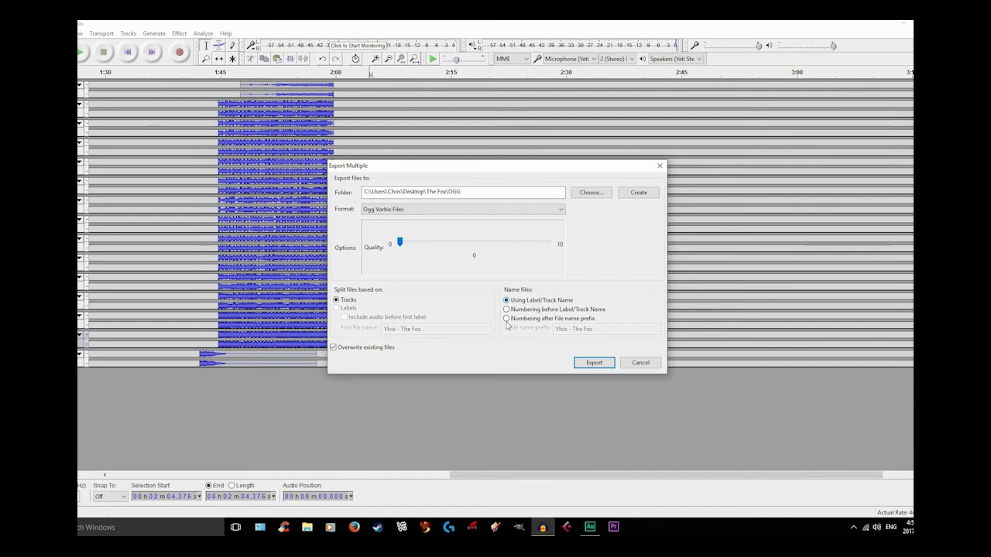
pyautogui.click(508, 319)
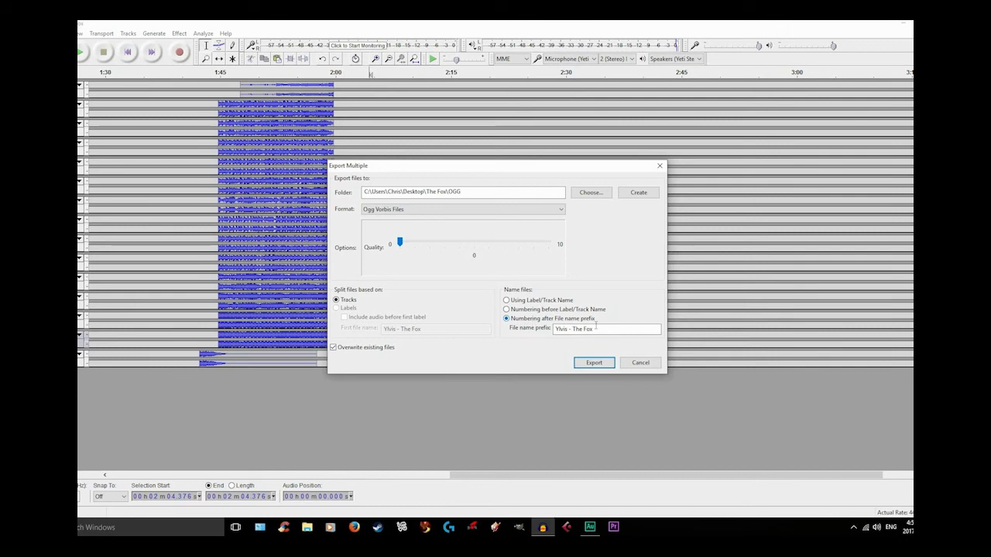
pyautogui.press('Tab')
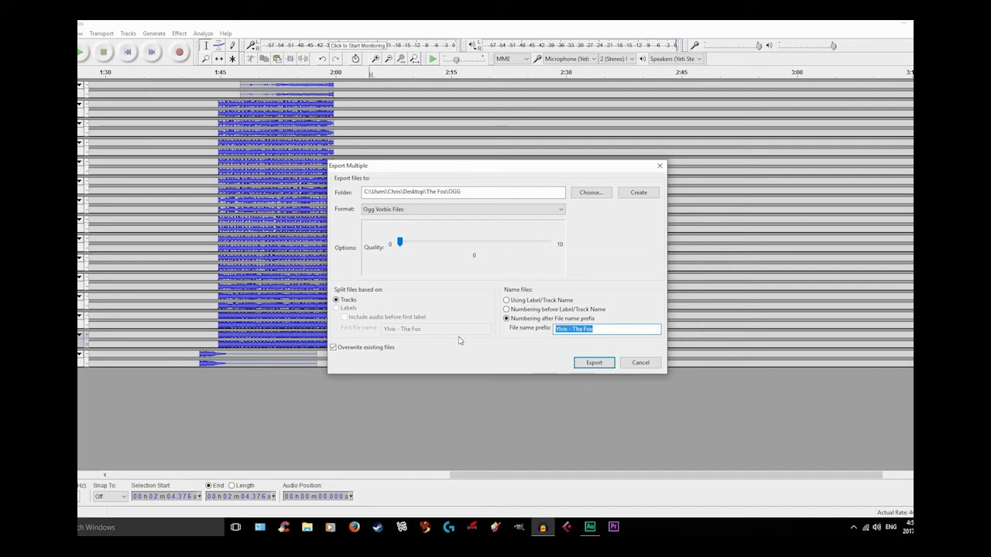
pyautogui.write('fi')
pyautogui.press('BackSpace')
pyautogui.press('BackSpace')
pyautogui.write('fox')
pyautogui.doubleClick(559, 329)
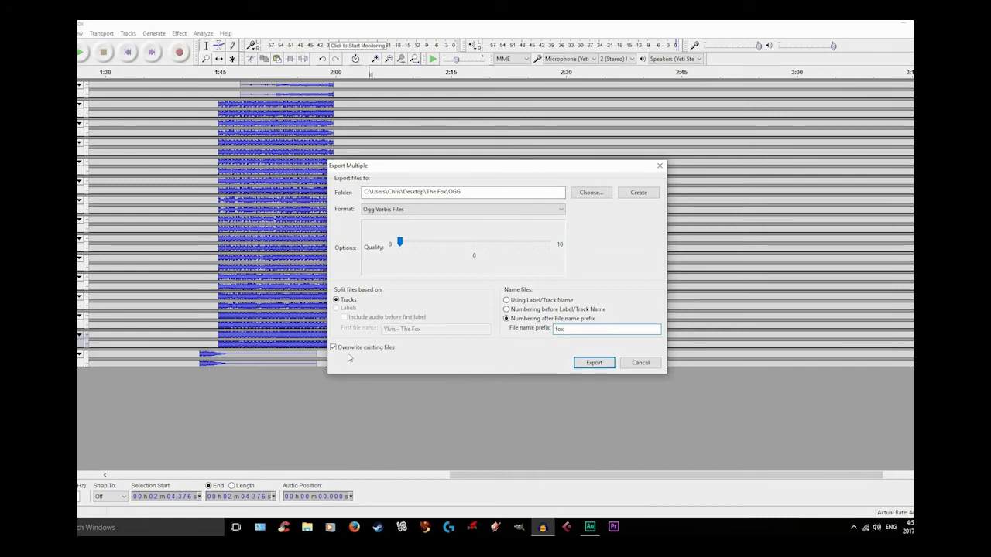
# Export all section tracks as separate files, accepting the metadata of each one as it is
pyautogui.click(595, 365)
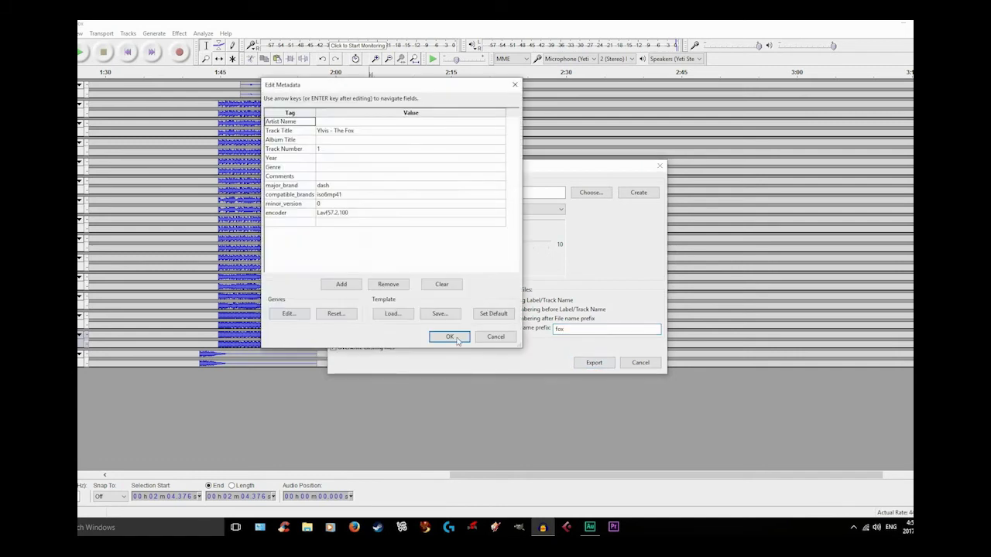
pyautogui.click(449, 336)
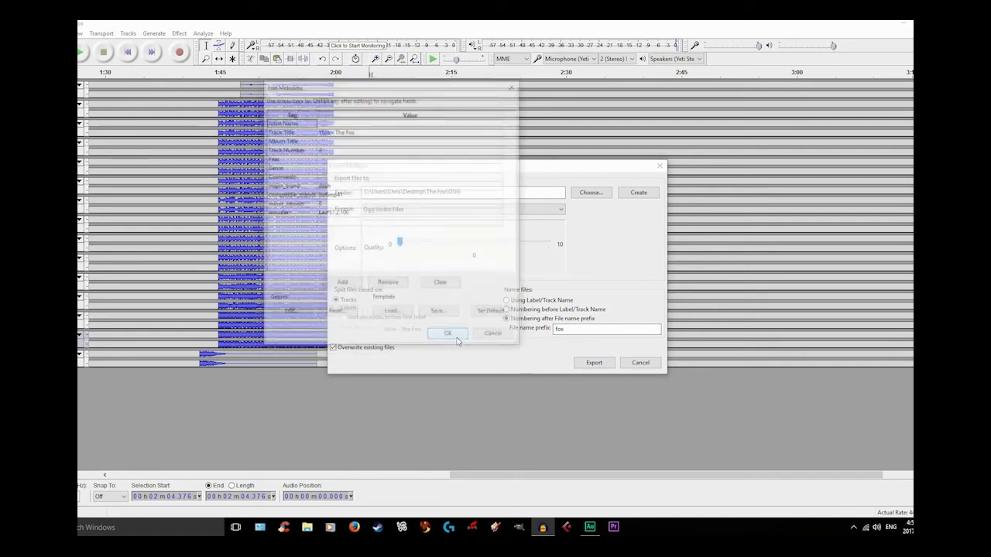
pyautogui.click(449, 336)
pyautogui.click(449, 336)
pyautogui.click(449, 337)
pyautogui.click(449, 337)
pyautogui.click(449, 336)
pyautogui.click(449, 337)
pyautogui.click(457, 339)
pyautogui.click(457, 338)
pyautogui.click(456, 338)
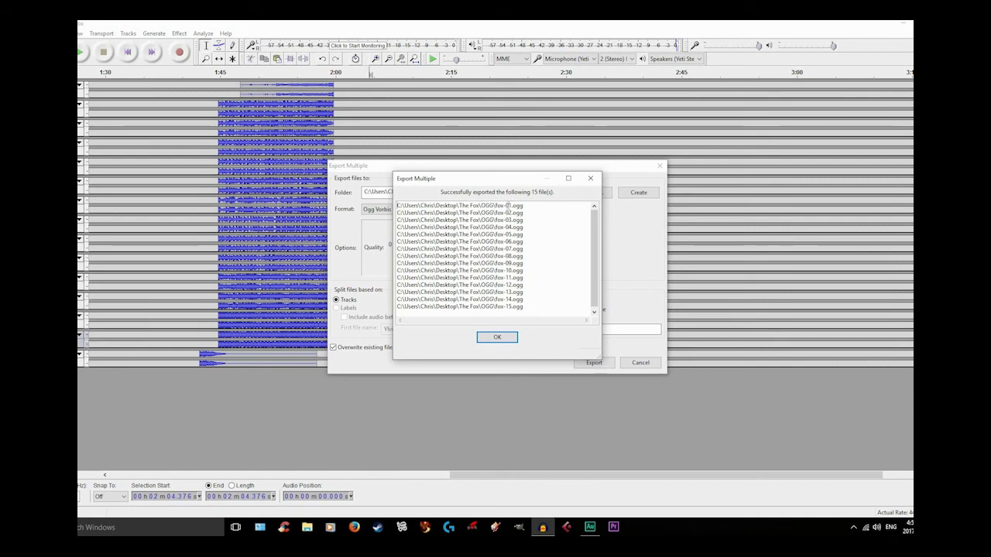
pyautogui.click(499, 338)
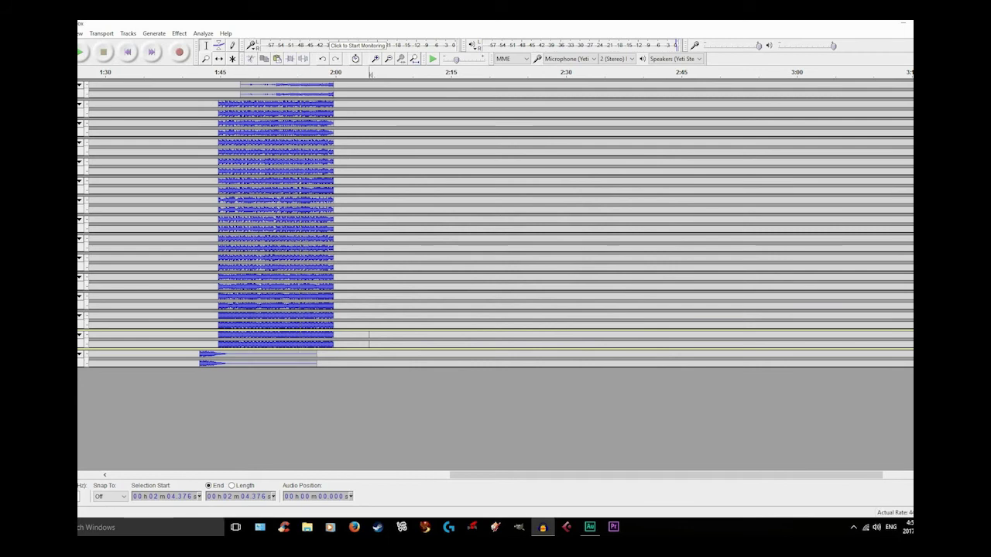
# Close the current project without saving and reopen the Audacity project Ylvis - The Fox.aup from The Fox folder in a maximized window
pyautogui.hotkey('ctrl', 'w')
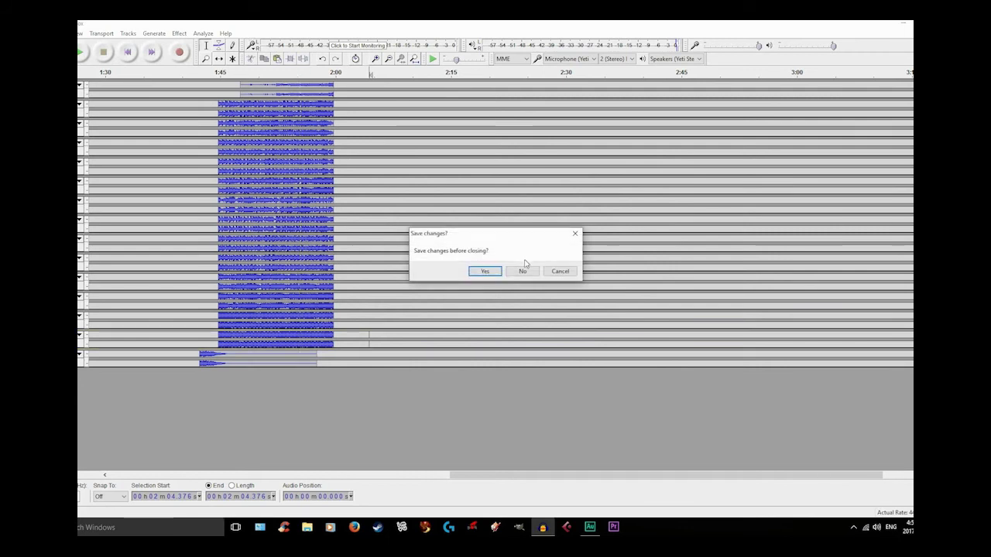
pyautogui.click(526, 272)
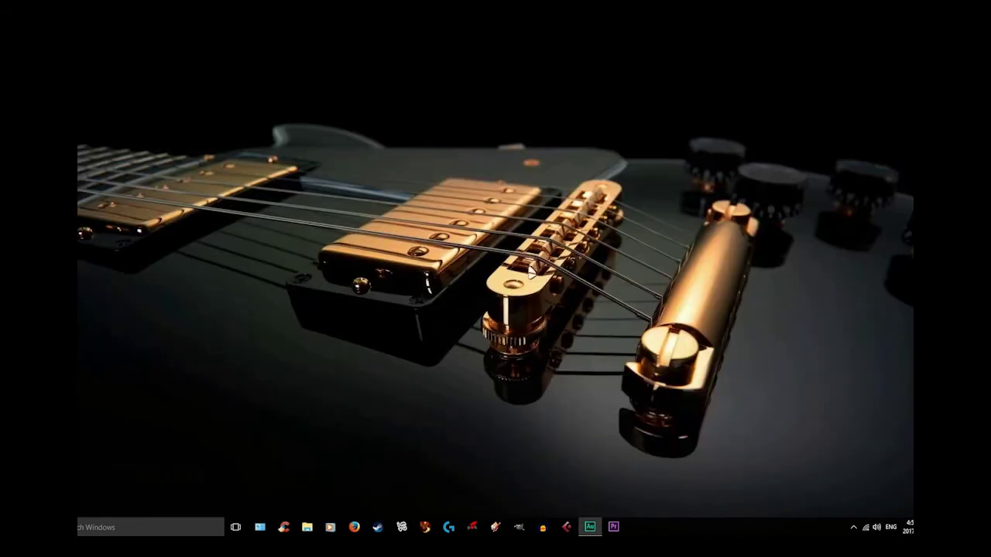
pyautogui.click(307, 527)
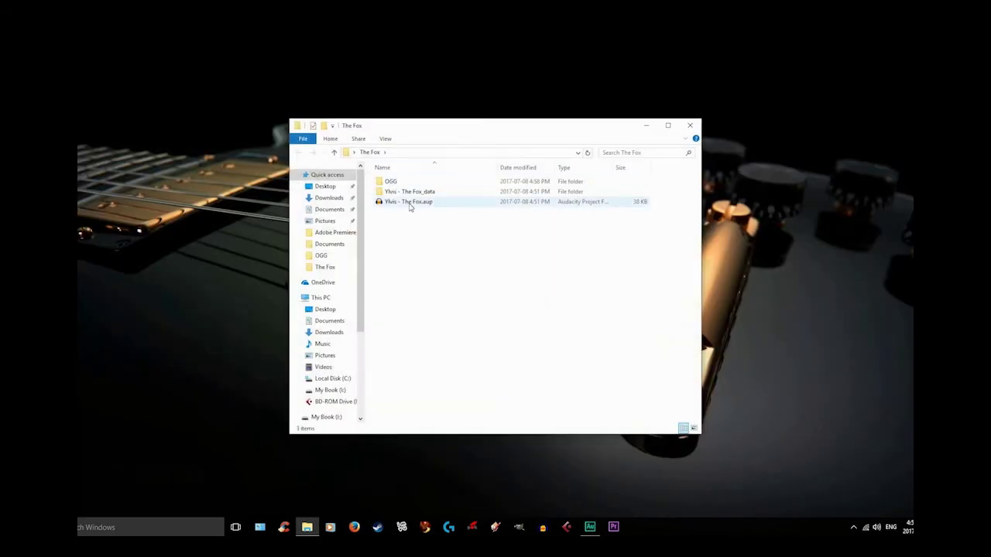
pyautogui.doubleClick(410, 202)
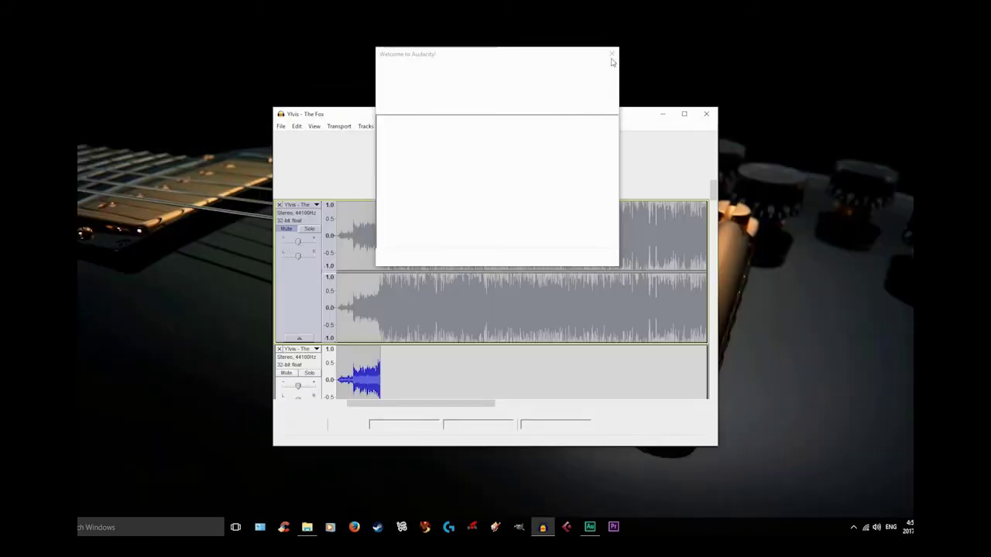
pyautogui.click(611, 54)
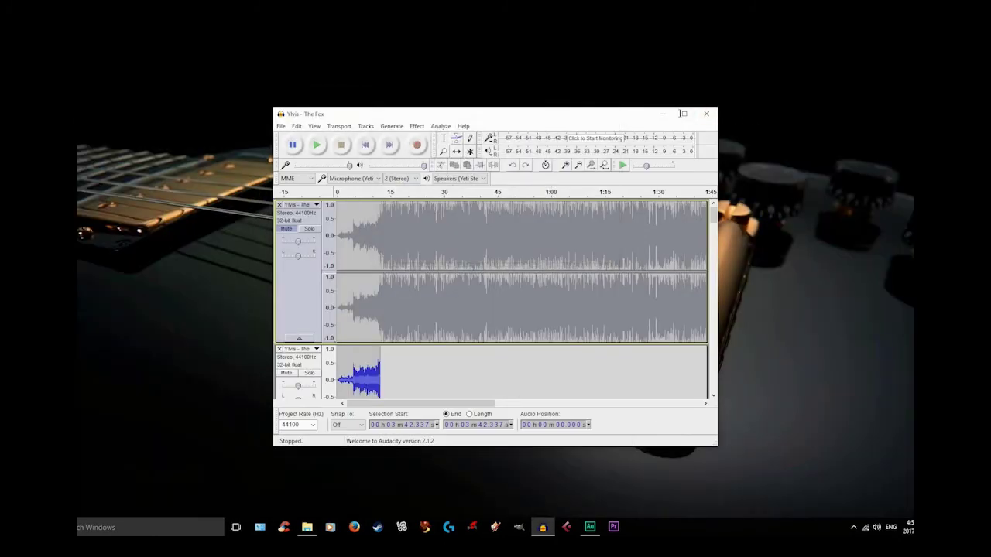
pyautogui.click(683, 113)
pyautogui.scroll(-10, 228, 267)
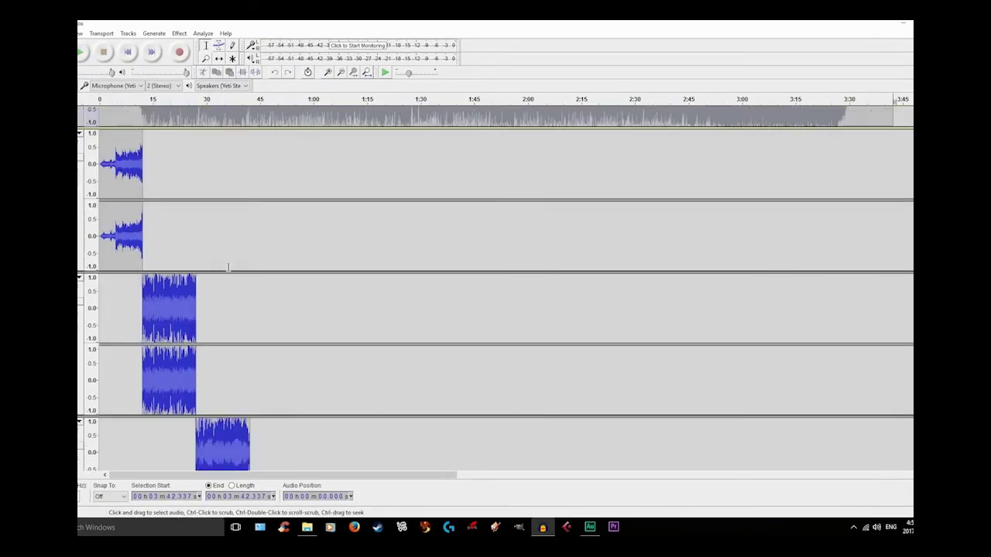
pyautogui.scroll(10, 228, 267)
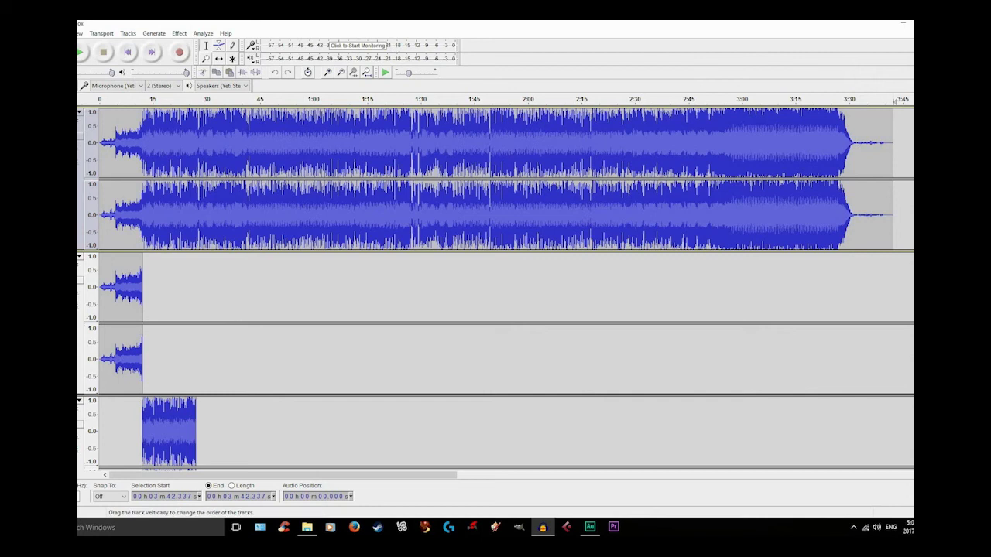
pyautogui.click(46, 136)
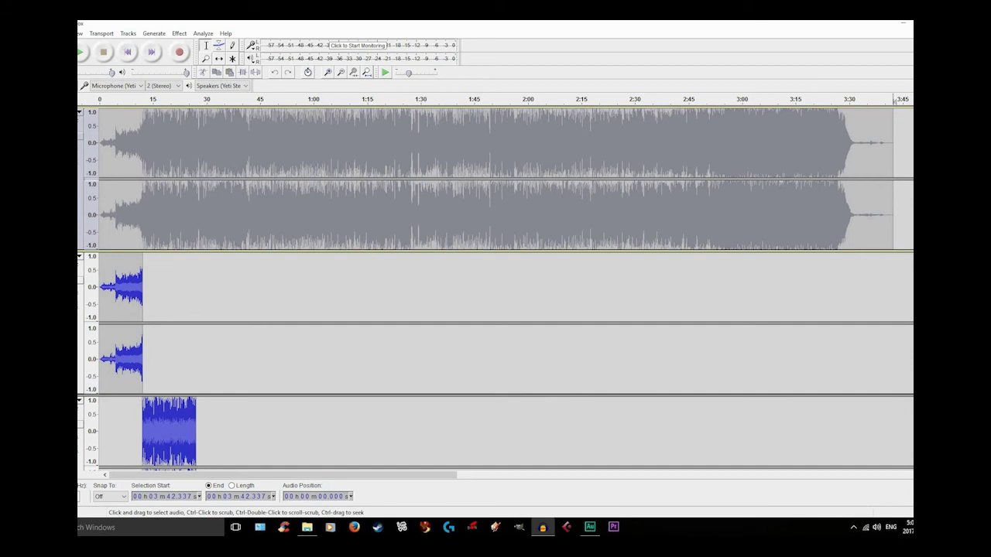
pyautogui.click(41, 33)
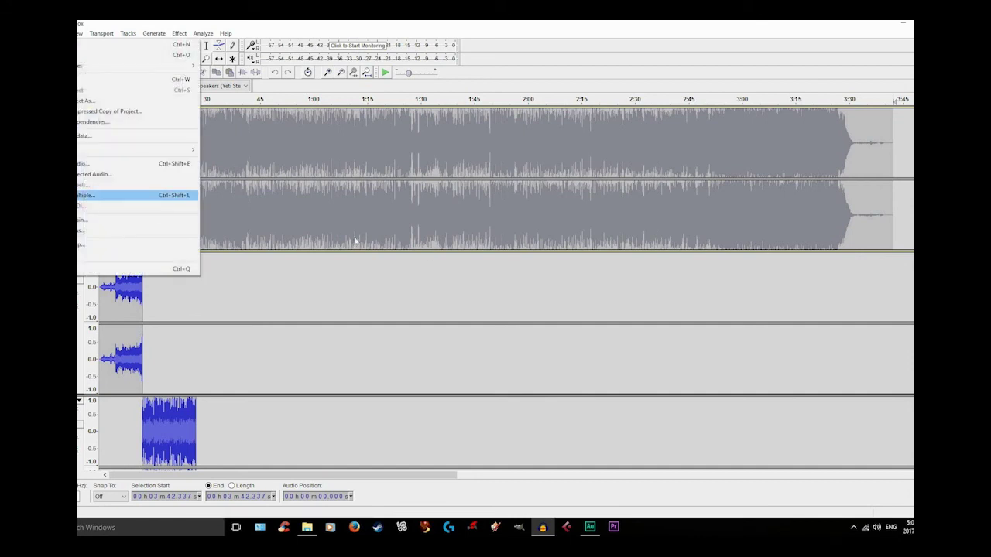
pyautogui.press('Return')
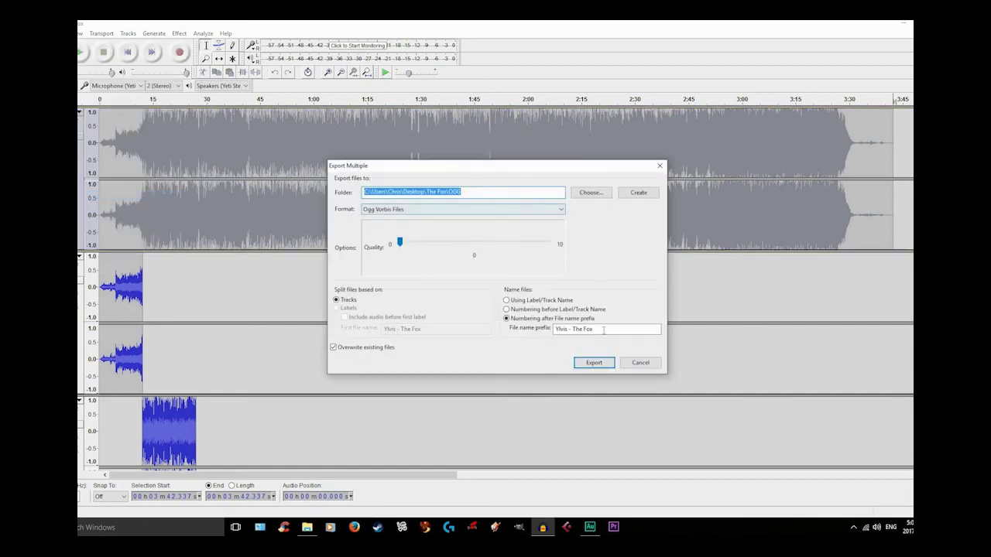
pyautogui.moveTo(595, 331); pyautogui.dragTo(389, 334)
pyautogui.write('fox')
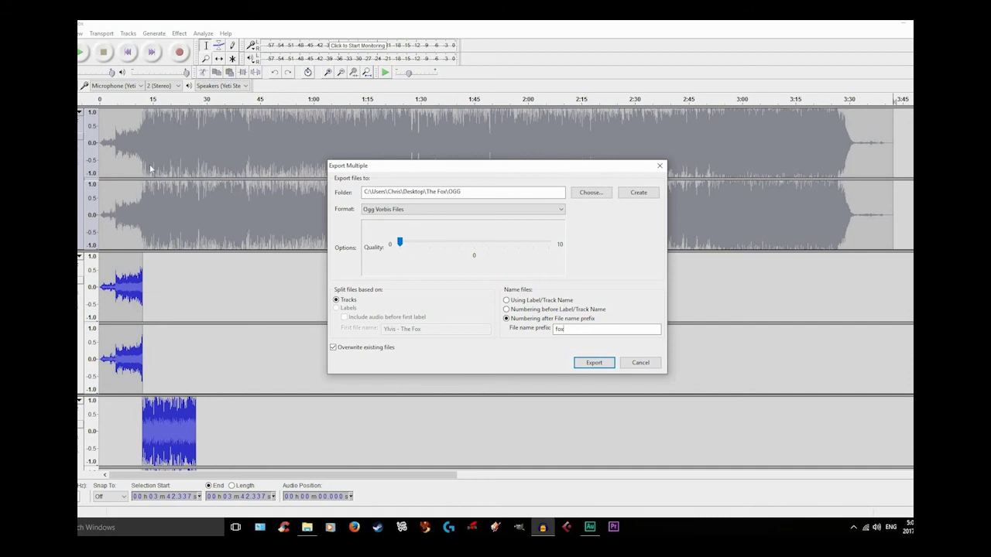
pyautogui.click(659, 165)
# Mute the section track spanning about 1:12 to 1:27 and look over the neighbouring section tracks
pyautogui.scroll(-3, 258, 259)
pyautogui.scroll(-10, 258, 258)
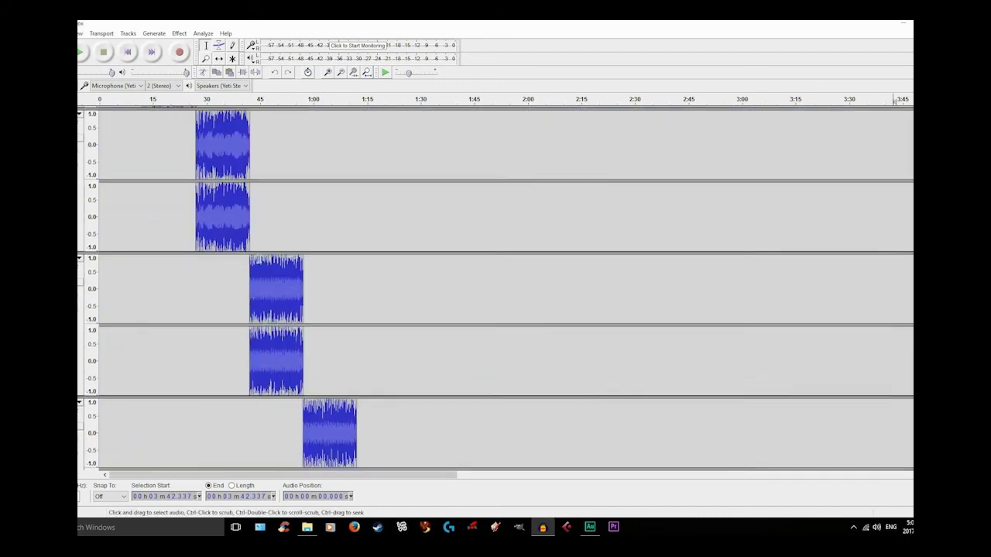
pyautogui.click(53, 264)
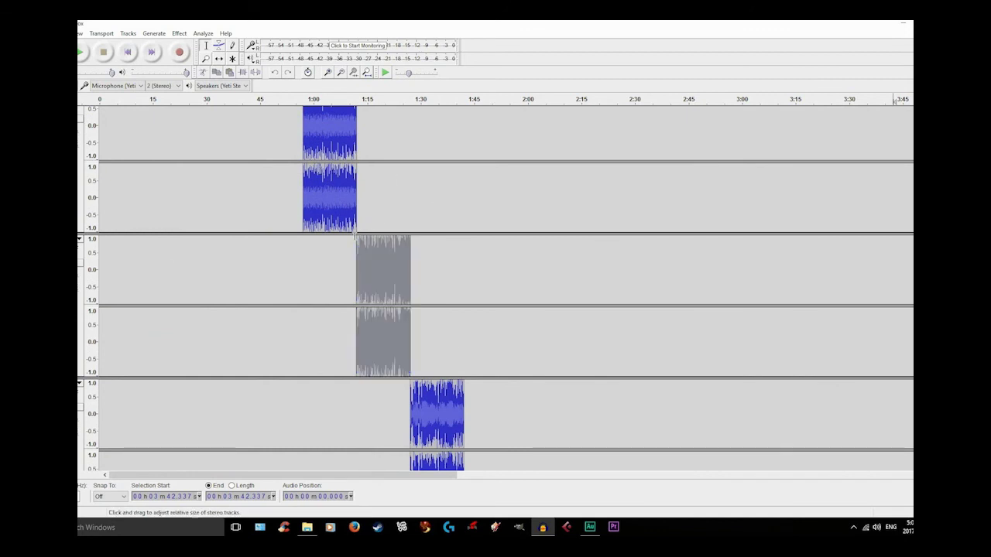
pyautogui.scroll(2, 337, 194)
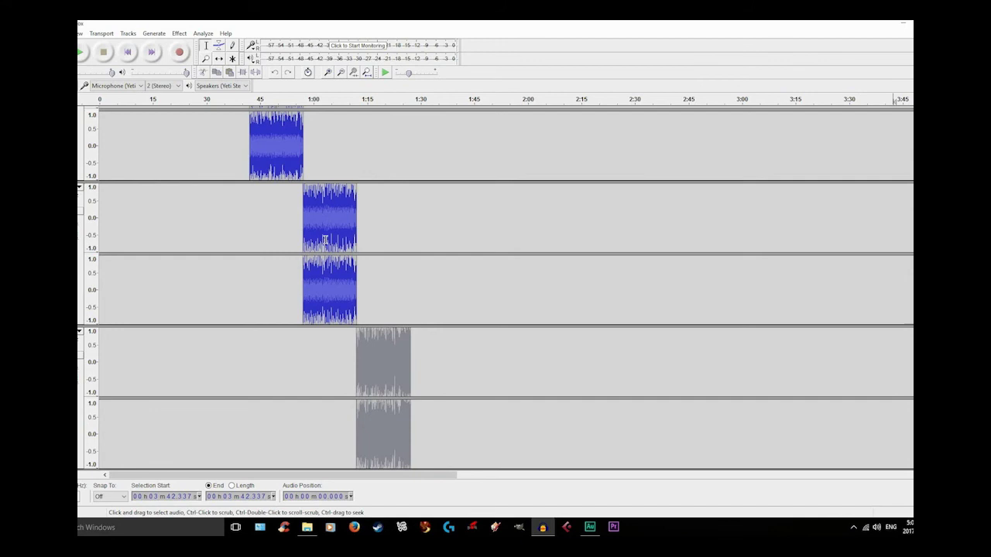
pyautogui.scroll(-2, 495, 289)
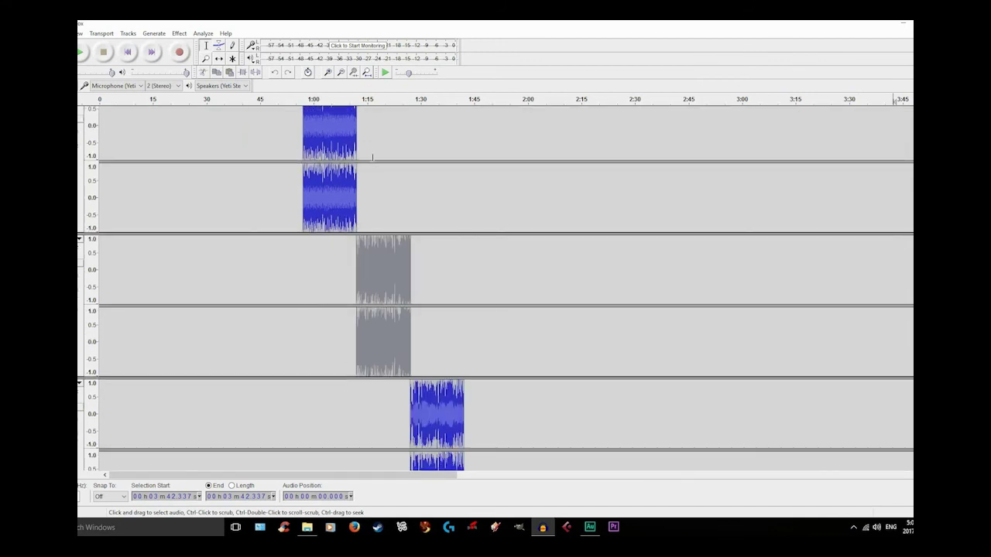
pyautogui.scroll(-2, 441, 388)
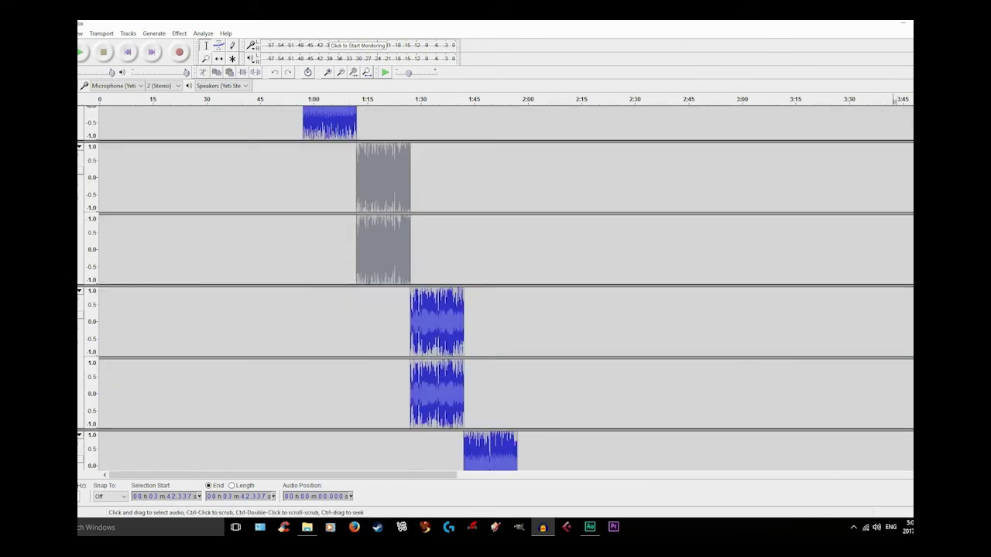
pyautogui.scroll(-2, 507, 374)
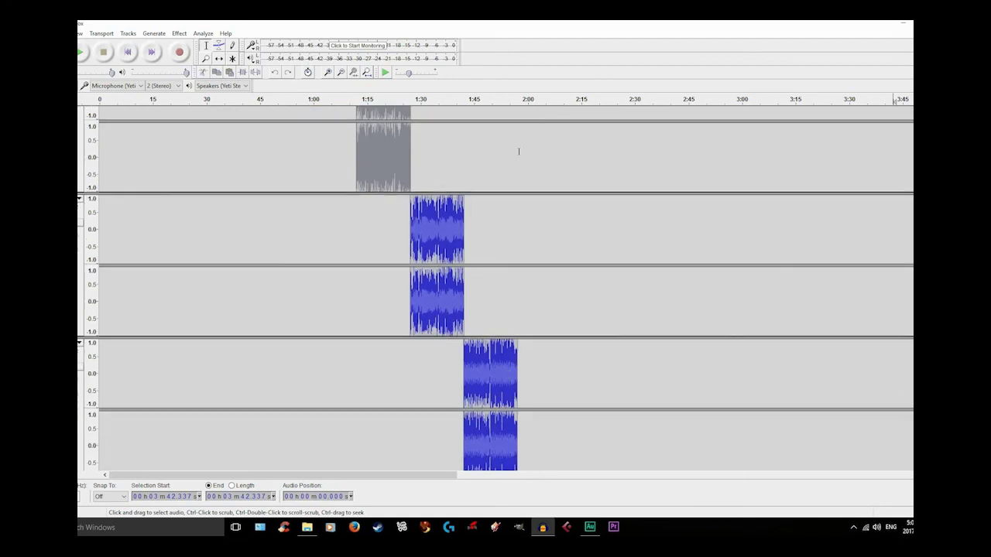
pyautogui.scroll(3, 273, 247)
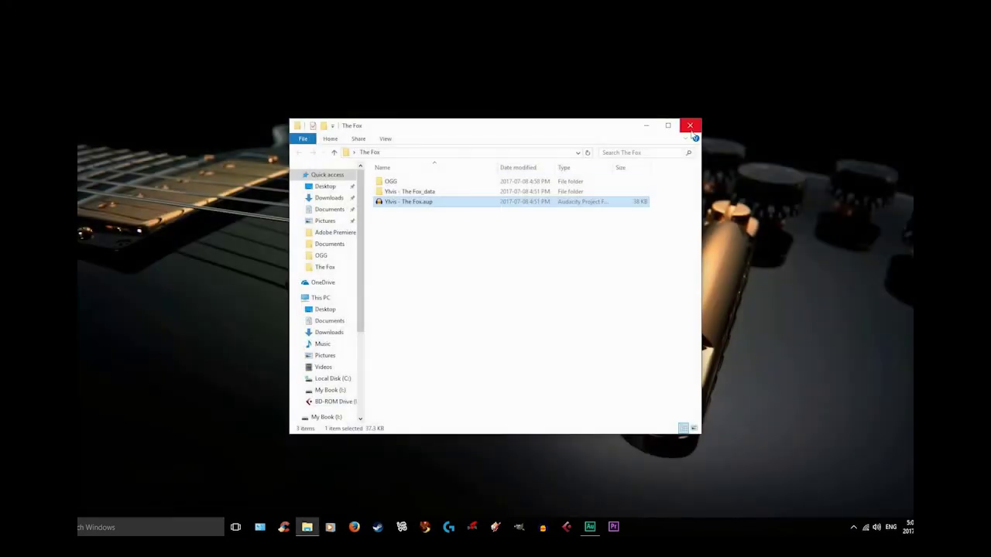
# Check the numbered fox files exported to the OGG folder inside The Fox
pyautogui.doubleClick(396, 182)
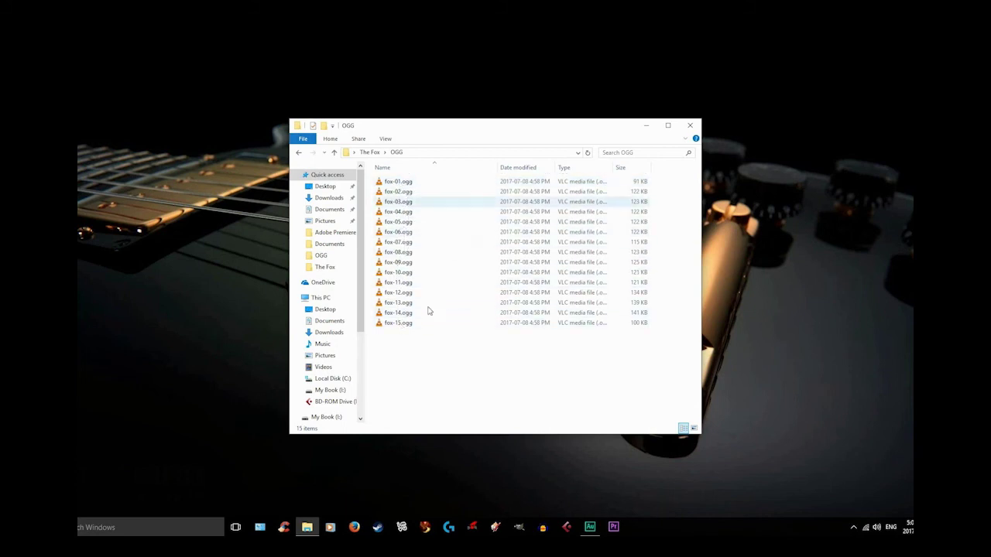
pyautogui.moveTo(446, 356); pyautogui.dragTo(376, 167)
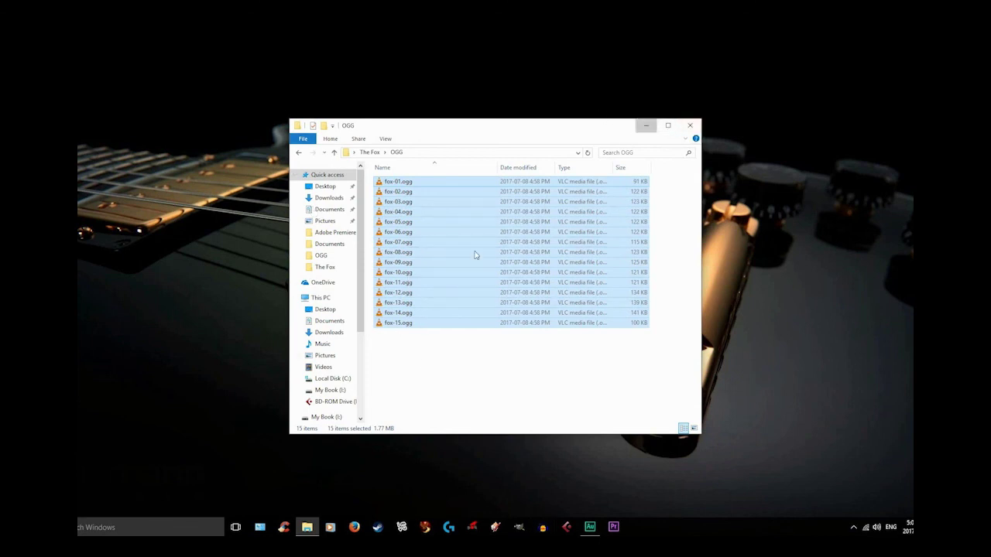
pyautogui.click(646, 126)
pyautogui.doubleClick(52, 155)
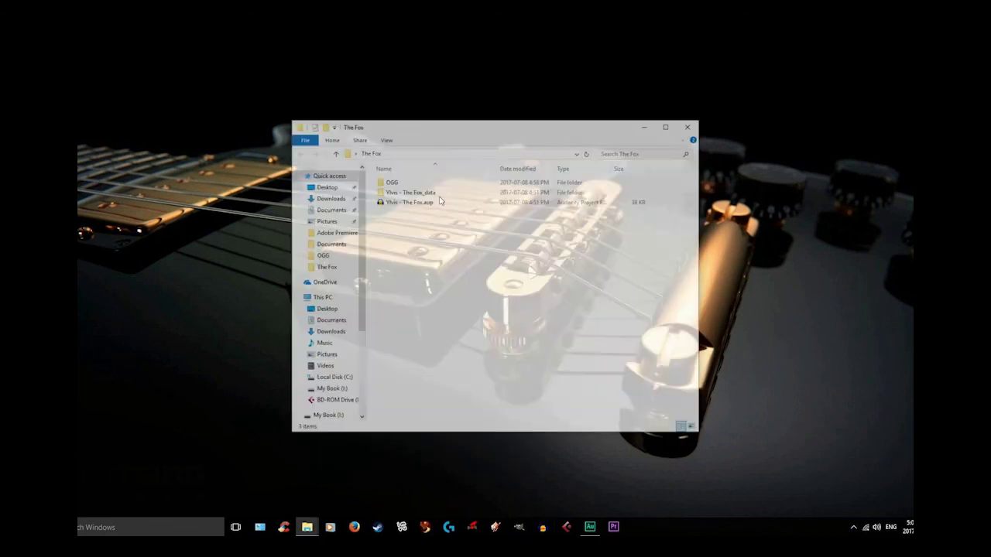
pyautogui.doubleClick(394, 182)
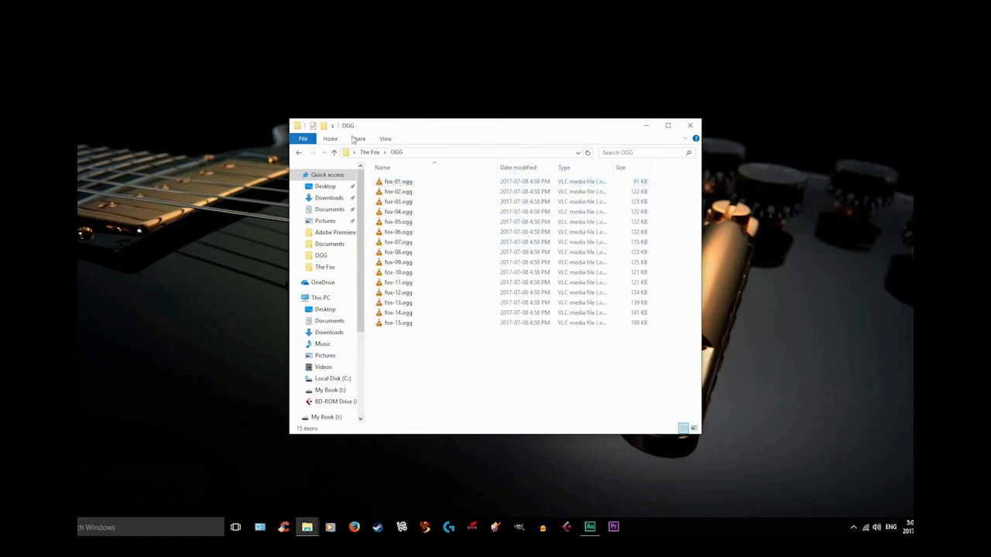
pyautogui.press('BackSpace')
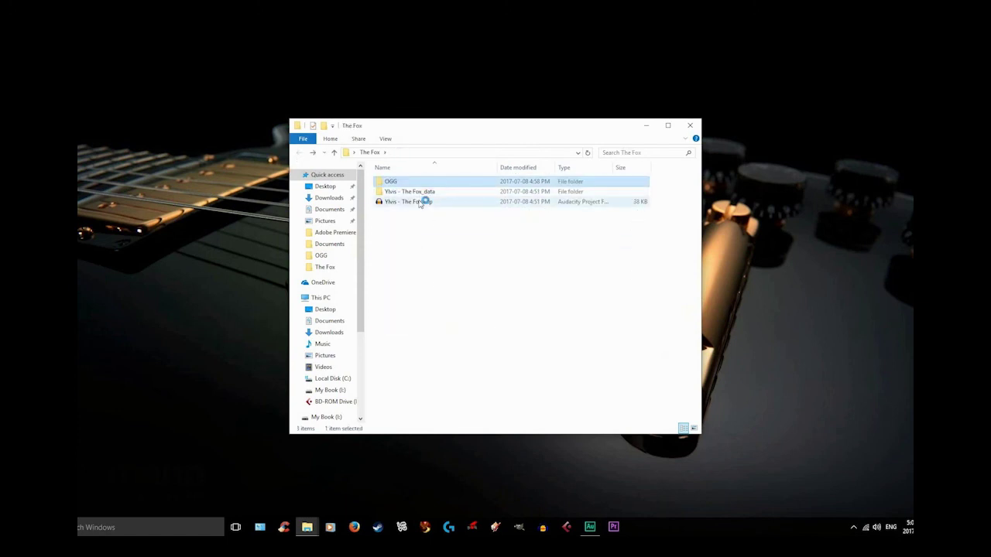
# Open the project Ylvis - The Fox.aup again from The Fox folder, dismiss the welcome message and maximize the window
pyautogui.doubleClick(408, 201)
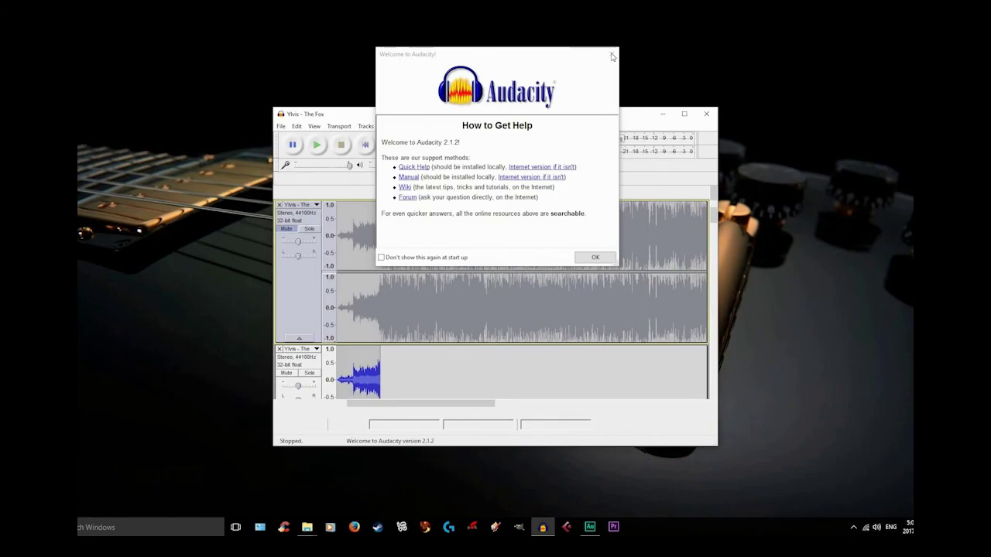
pyautogui.click(613, 55)
pyautogui.click(683, 114)
# Examine the order and timing of all section tracks, from the intro through to the song's ending
pyautogui.scroll(-10, 391, 240)
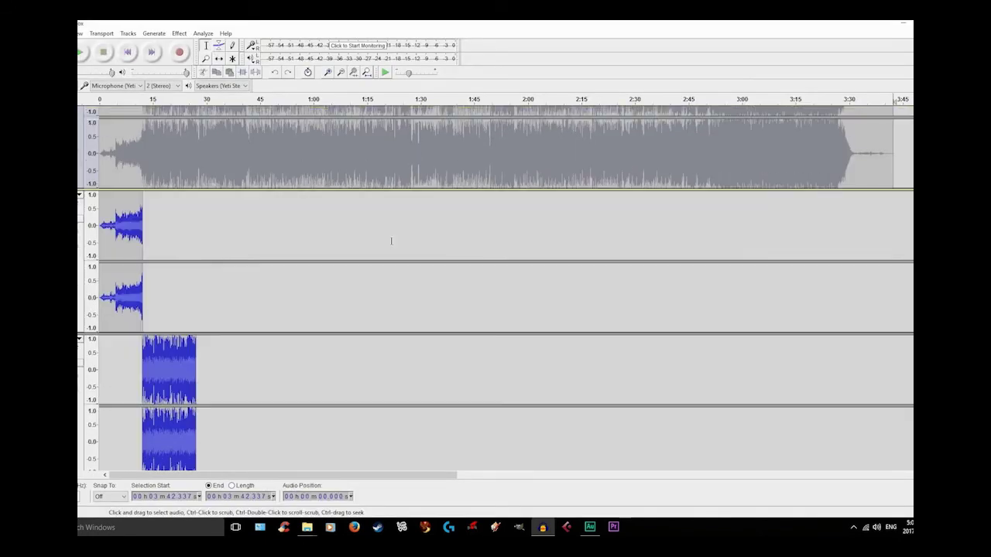
pyautogui.scroll(-15, 391, 241)
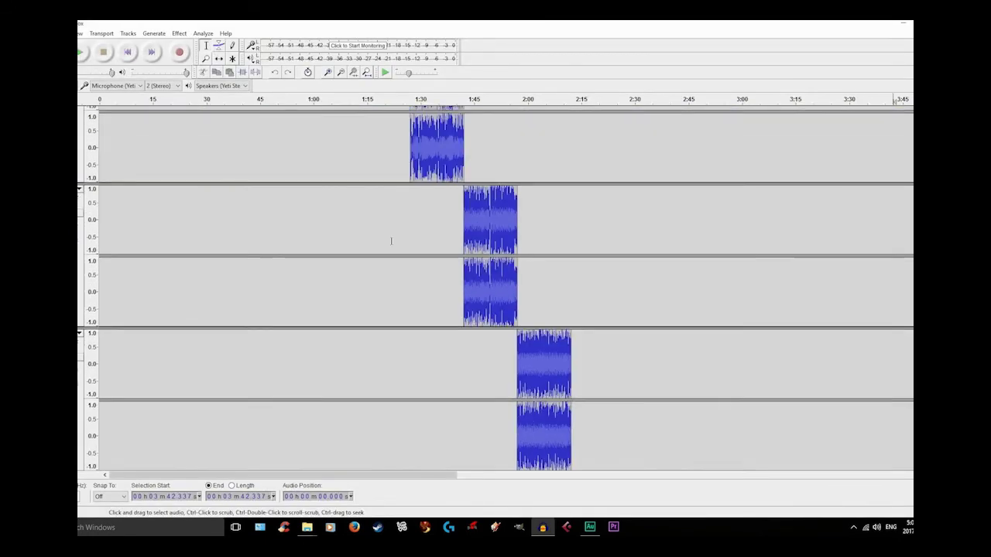
pyautogui.scroll(-10, 390, 241)
pyautogui.scroll(8, 391, 241)
pyautogui.scroll(12, 390, 241)
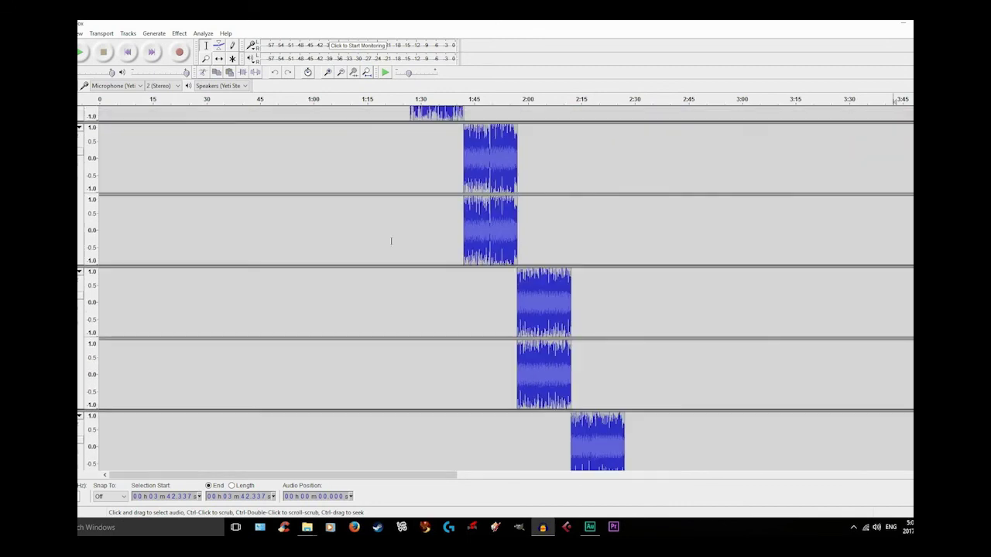
pyautogui.scroll(12, 391, 240)
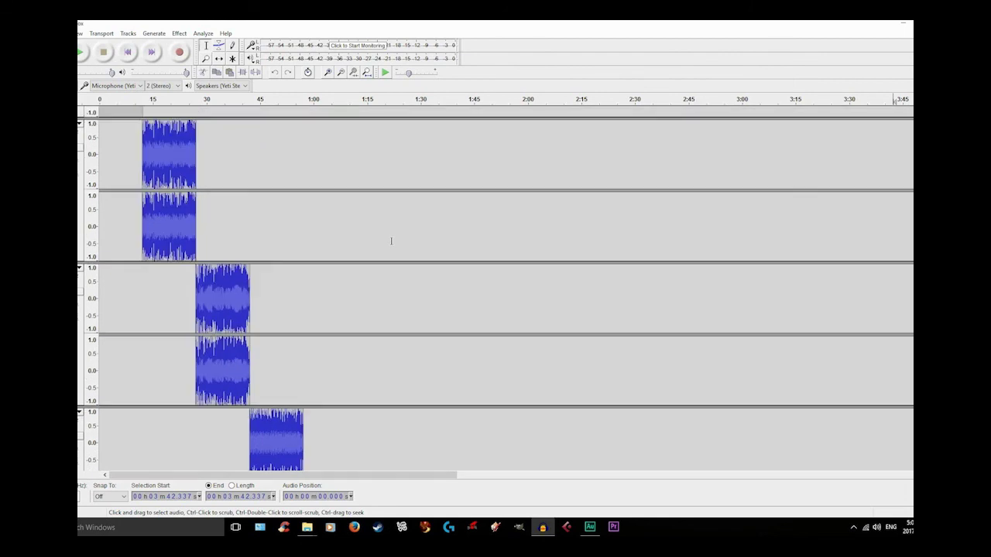
pyautogui.scroll(-4, 391, 241)
pyautogui.scroll(-2, 391, 241)
pyautogui.scroll(5, 391, 241)
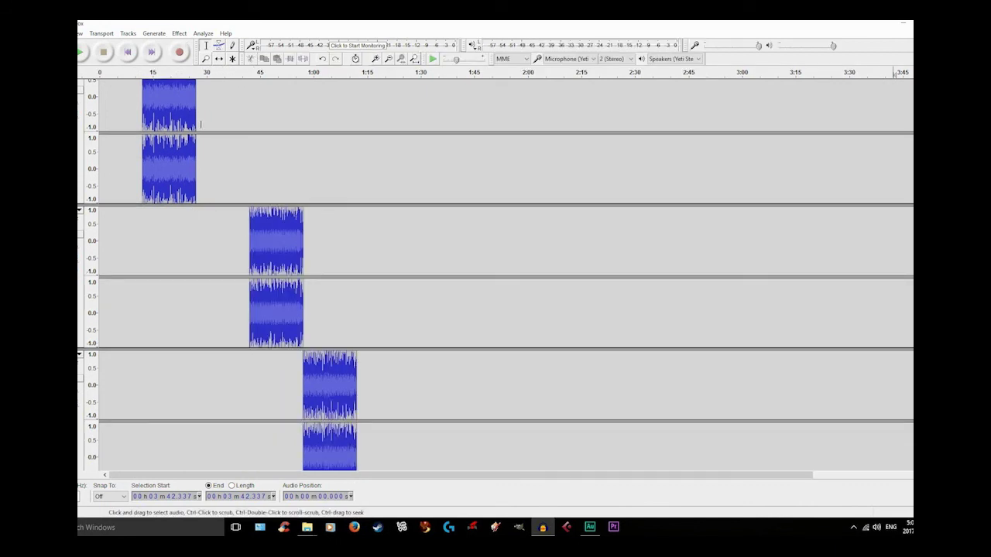
pyautogui.scroll(5, 265, 239)
pyautogui.scroll(-15, 266, 304)
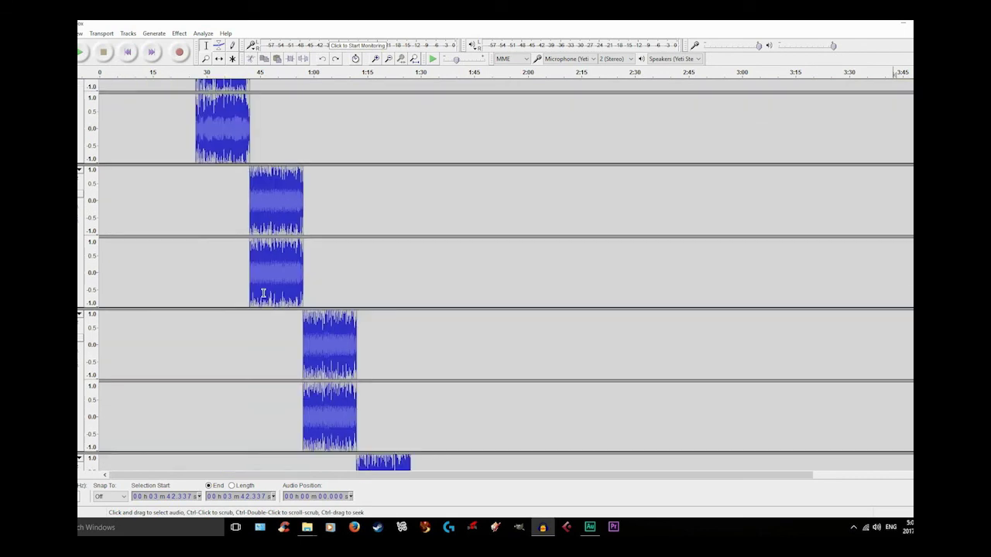
pyautogui.scroll(-4, 746, 188)
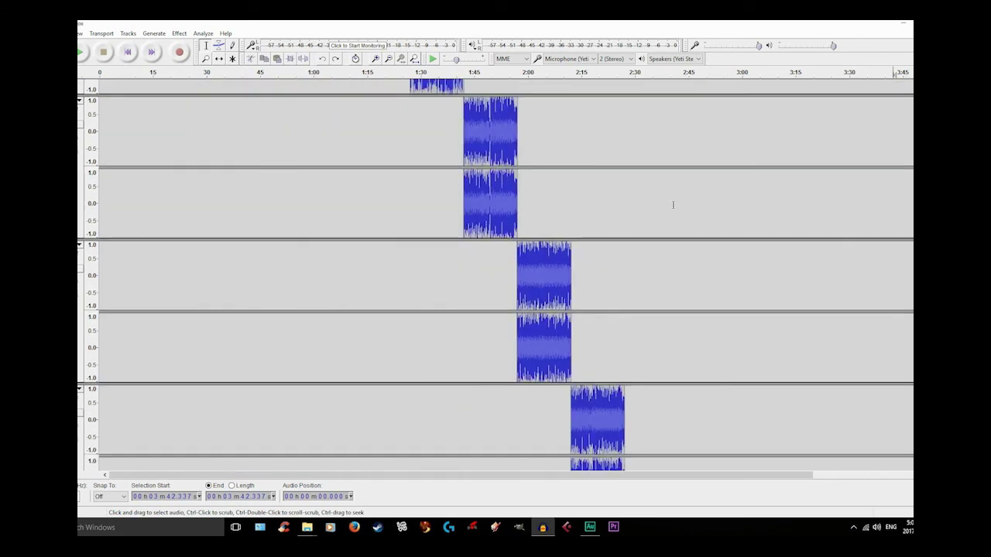
pyautogui.scroll(-17, 673, 205)
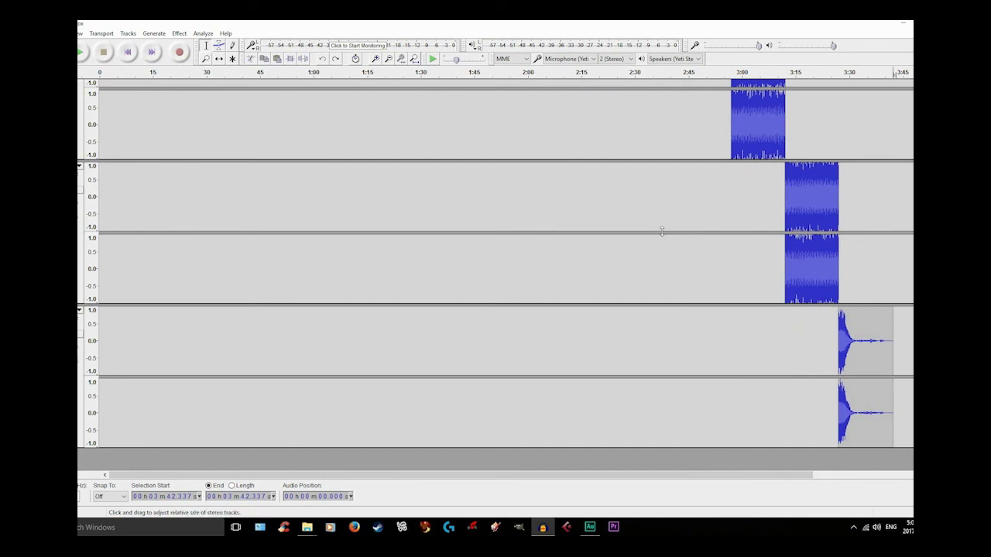
pyautogui.scroll(12, 624, 242)
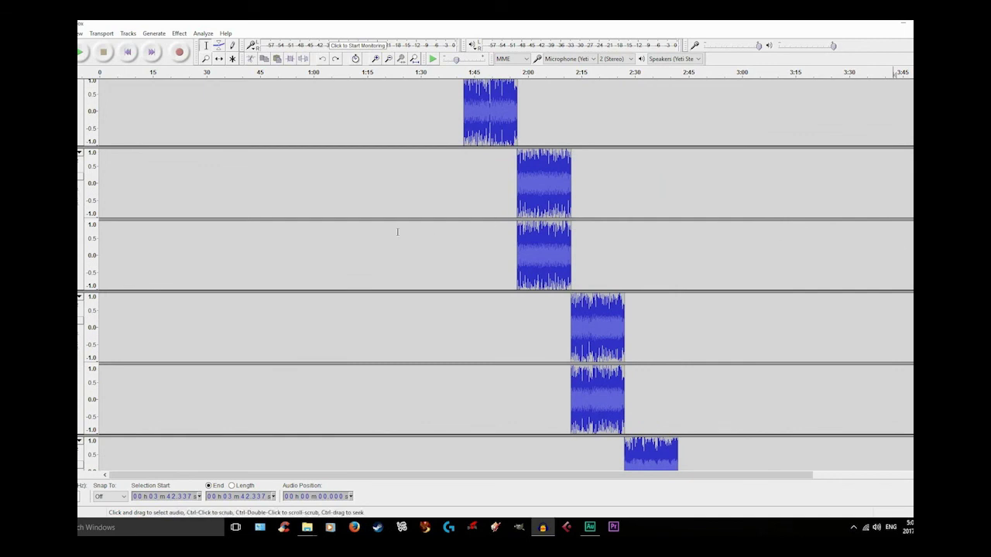
pyautogui.scroll(15, 352, 265)
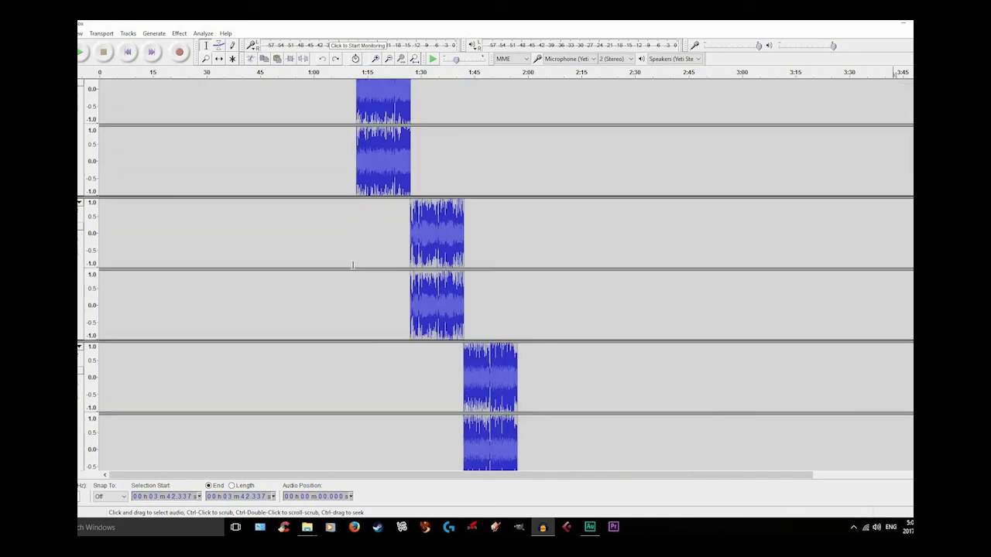
pyautogui.scroll(10, 352, 265)
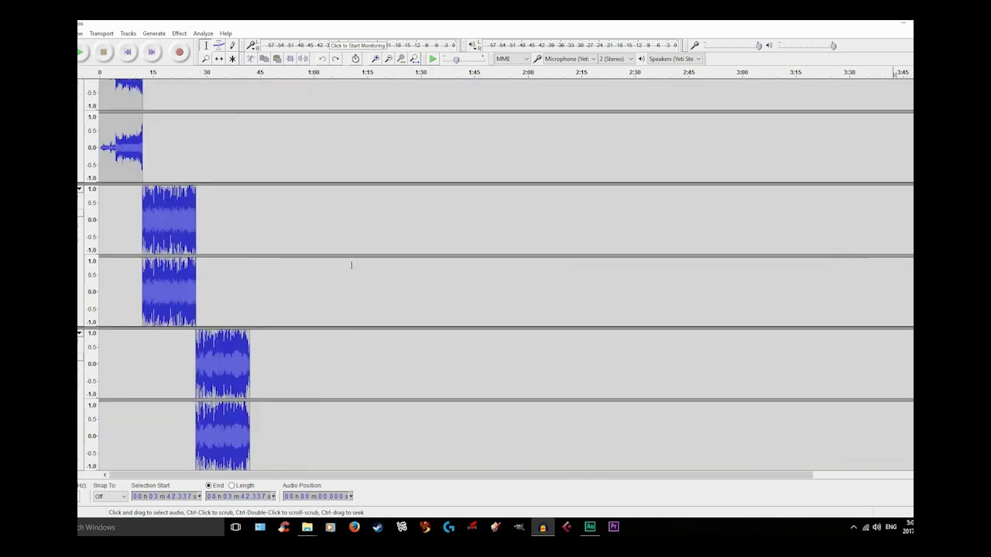
# Look over the section tracks from the intro towards the ending and check the available audio export commands
pyautogui.scroll(-2, 350, 265)
pyautogui.scroll(-15, 351, 265)
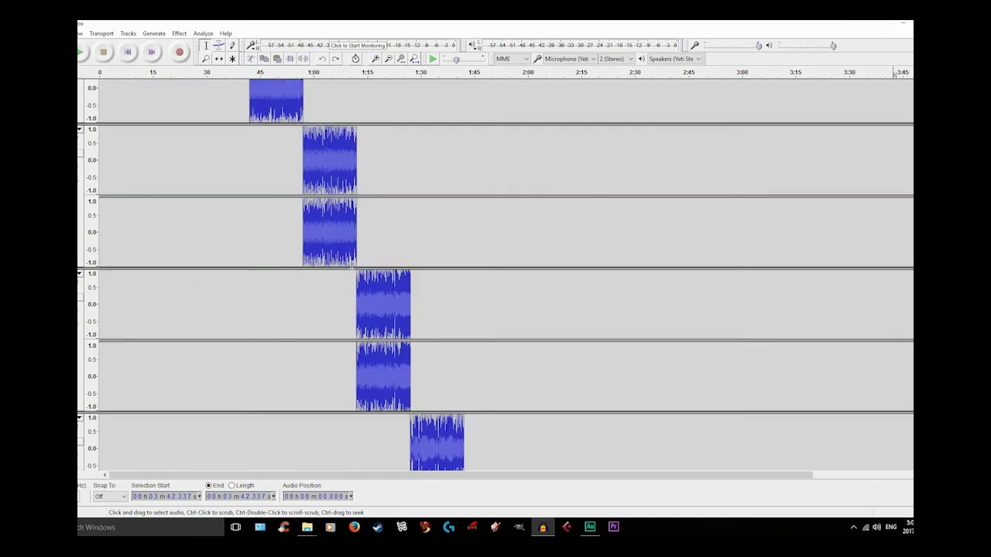
pyautogui.scroll(-12, 351, 265)
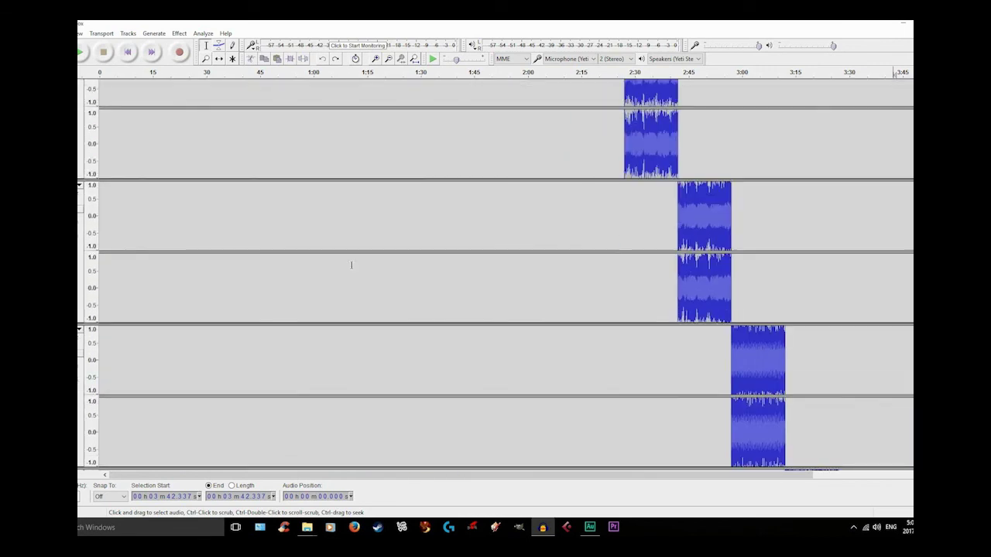
pyautogui.click(41, 34)
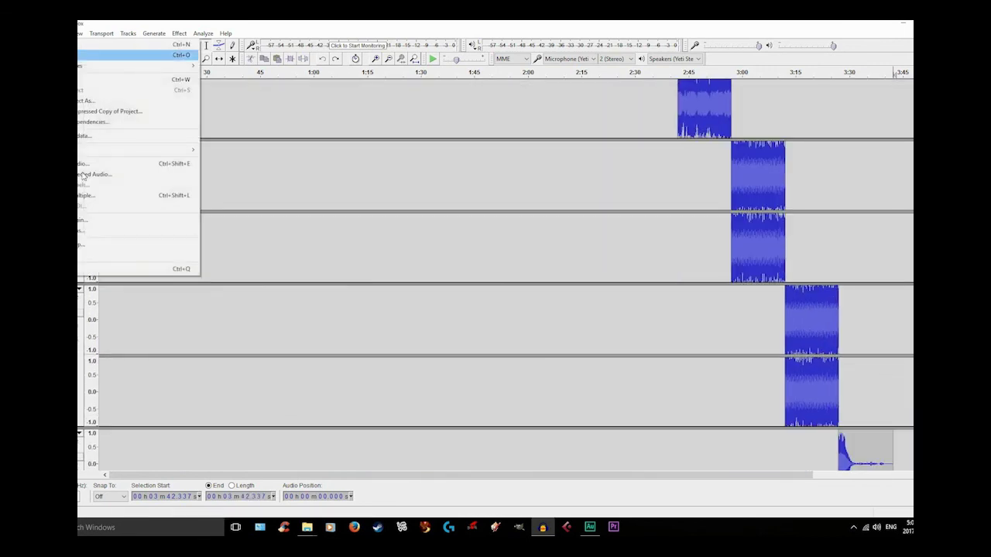
pyautogui.moveTo(58, 33)
pyautogui.click(500, 292)
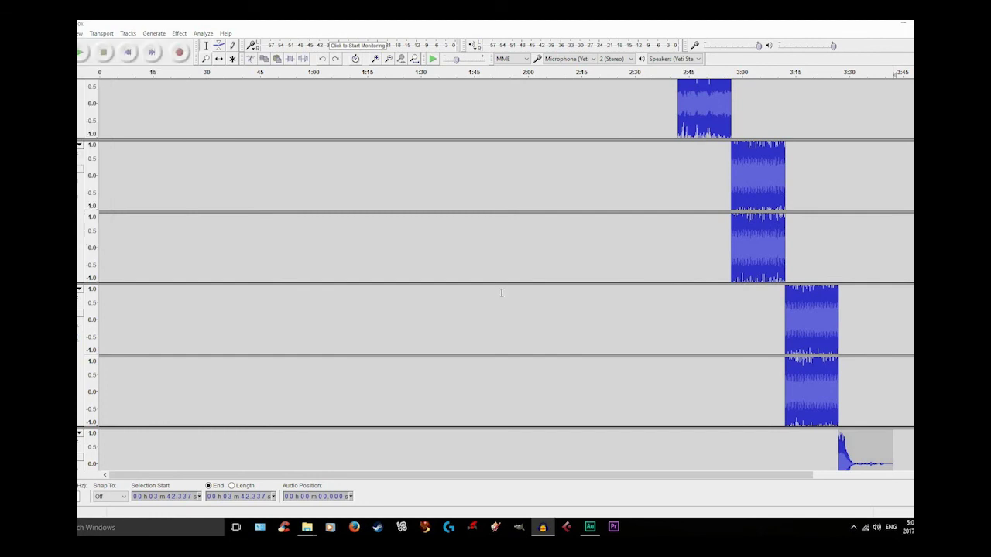
# Compare the section tracks with the full song track, checking how the loops follow each other up to the ending
pyautogui.scroll(20, 498, 299)
pyautogui.scroll(18, 423, 255)
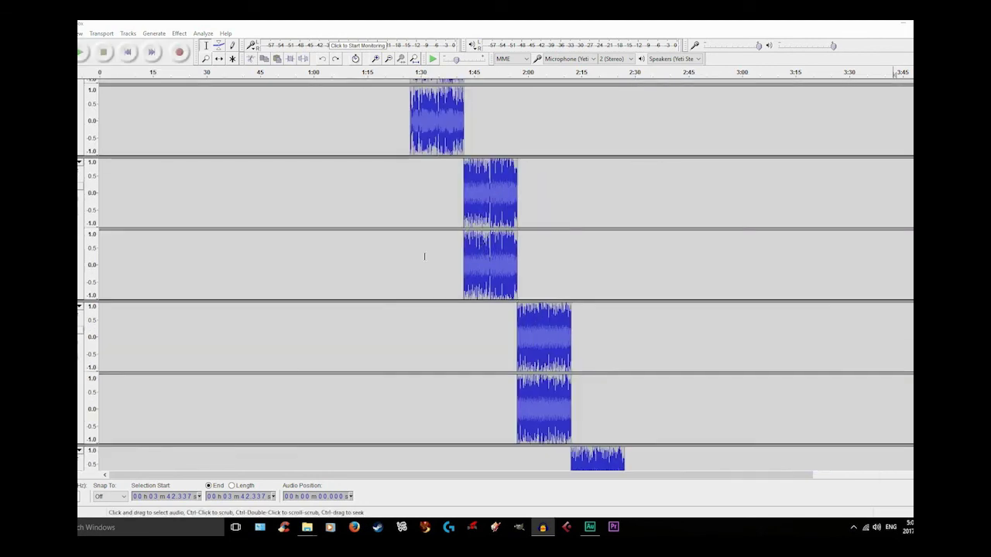
pyautogui.scroll(12, 420, 258)
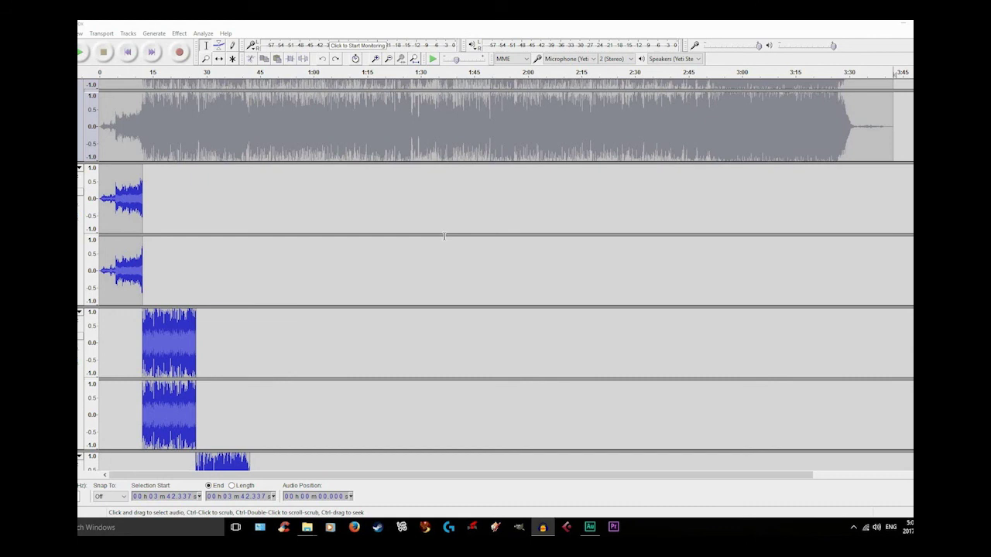
pyautogui.scroll(-15, 443, 235)
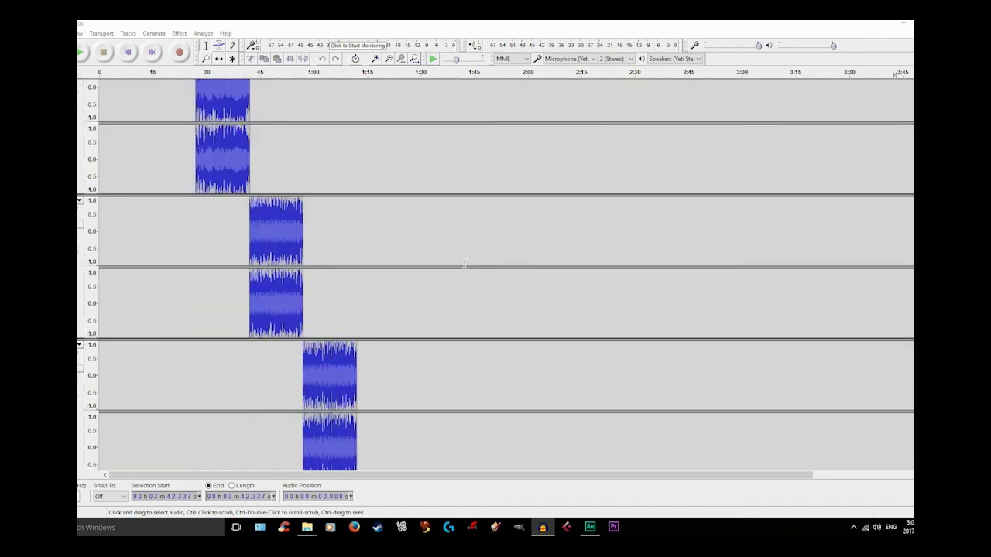
pyautogui.scroll(-10, 464, 264)
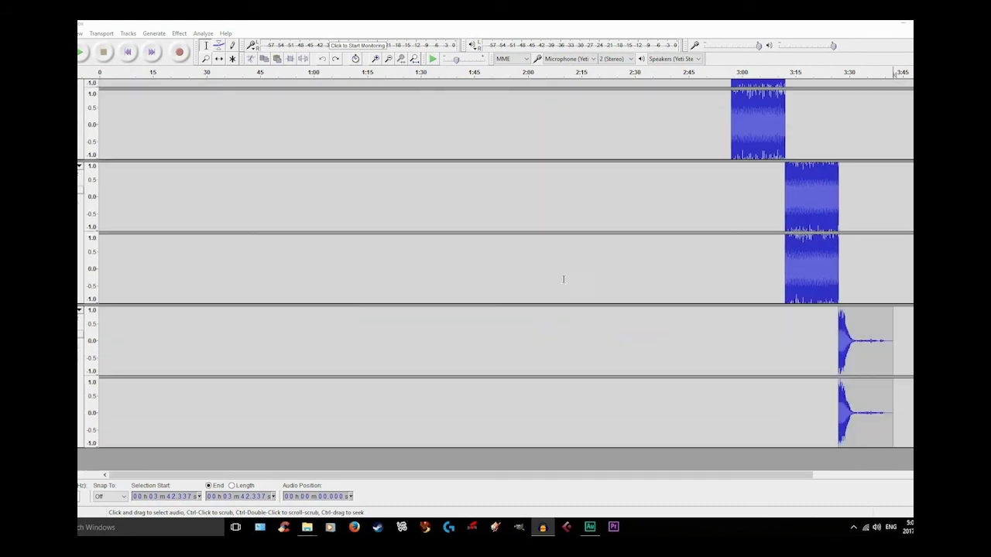
pyautogui.scroll(10, 895, 357)
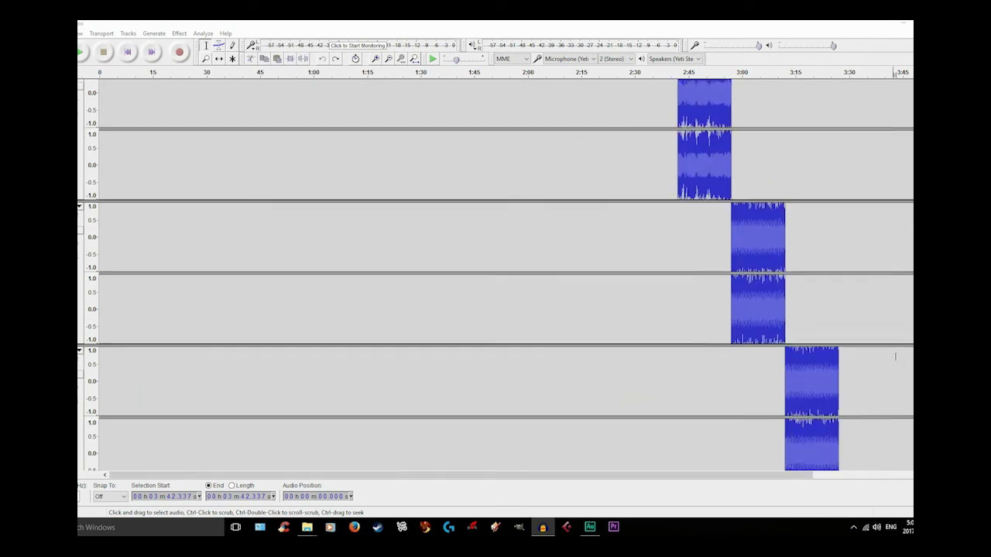
pyautogui.scroll(15, 899, 355)
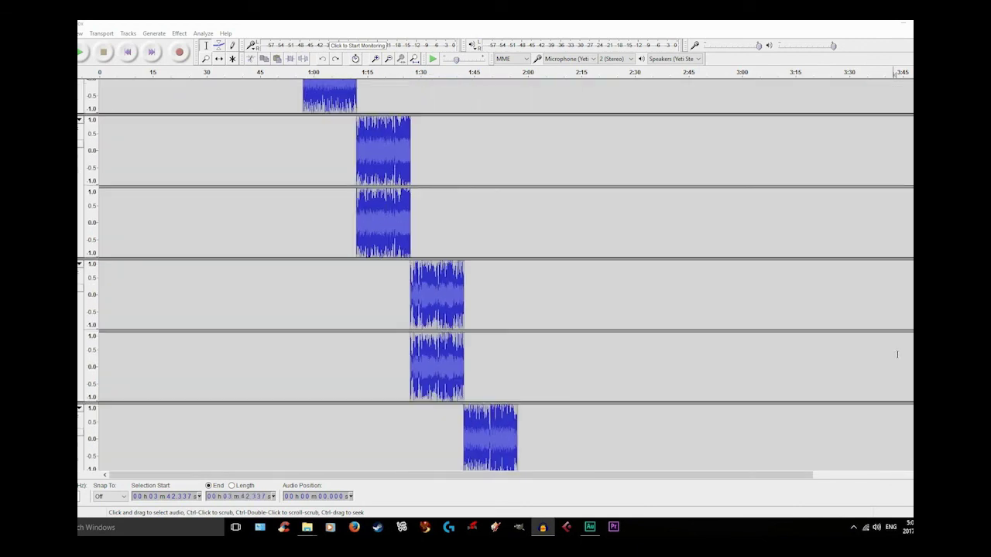
pyautogui.scroll(-2, 894, 353)
pyautogui.scroll(-20, 895, 354)
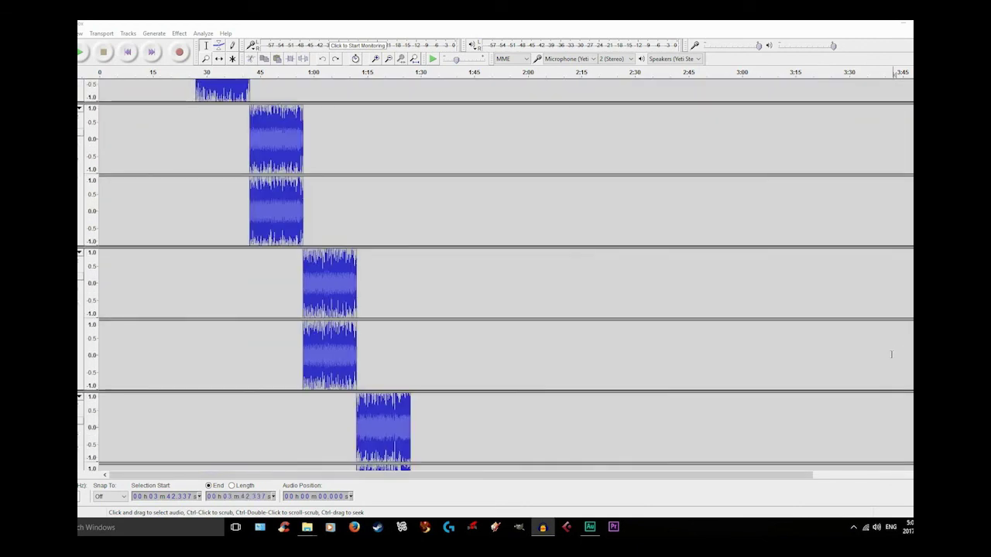
pyautogui.scroll(-2, 905, 348)
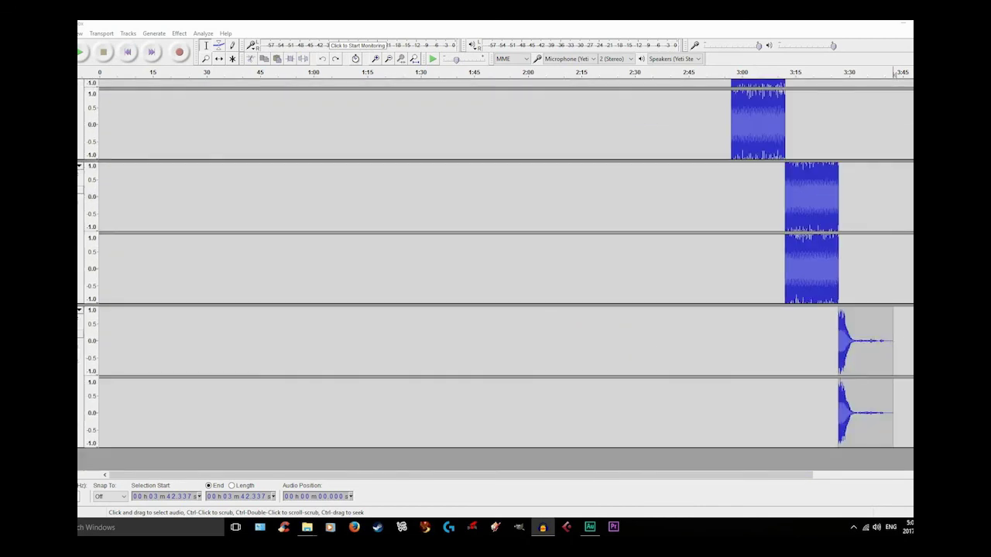
# Select the whole timeline from 0 to about 3:48 across the section tracks, from the ending up to the section starting near 1:27
pyautogui.moveTo(910, 372); pyautogui.dragTo(118, 162)
pyautogui.scroll(4, 145, 212)
pyautogui.scroll(10, 144, 213)
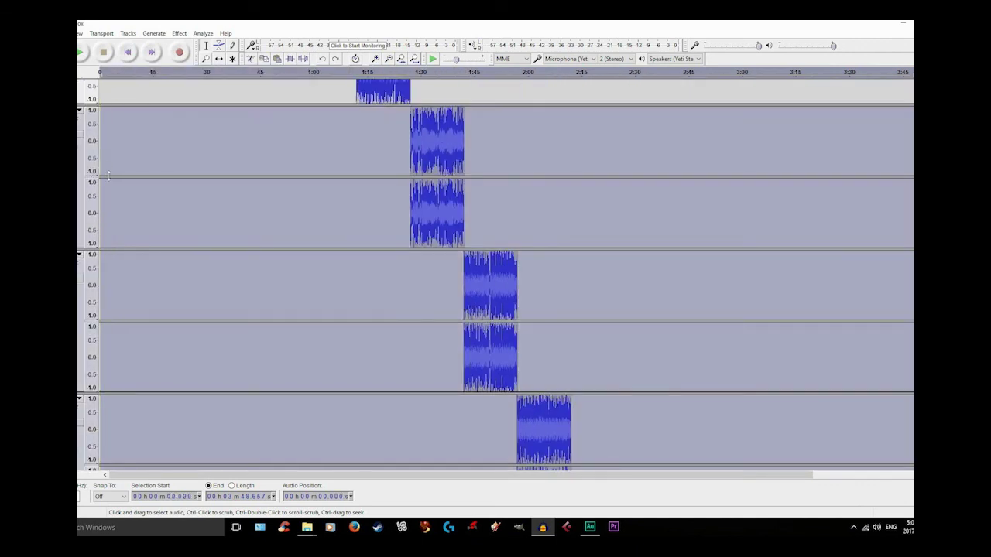
pyautogui.scroll(3, 116, 176)
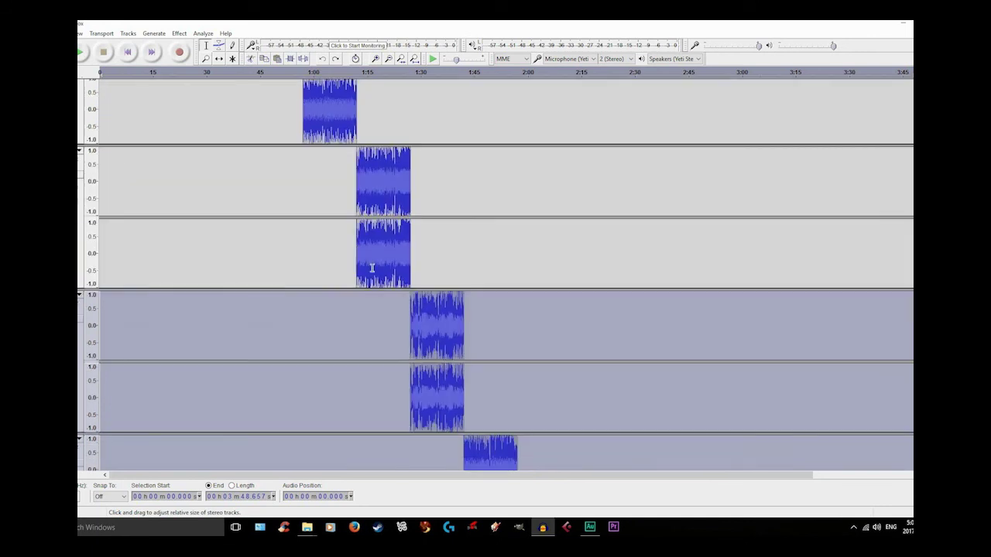